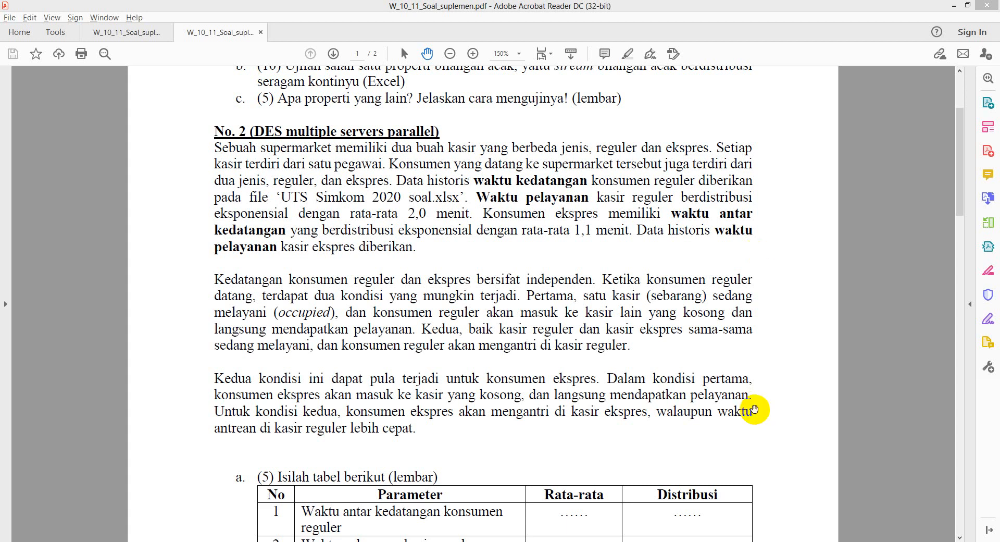
Open Paint with a blank canvas.
{"action": "key", "text": "super+c"}
{"action": "key", "text": "super"}
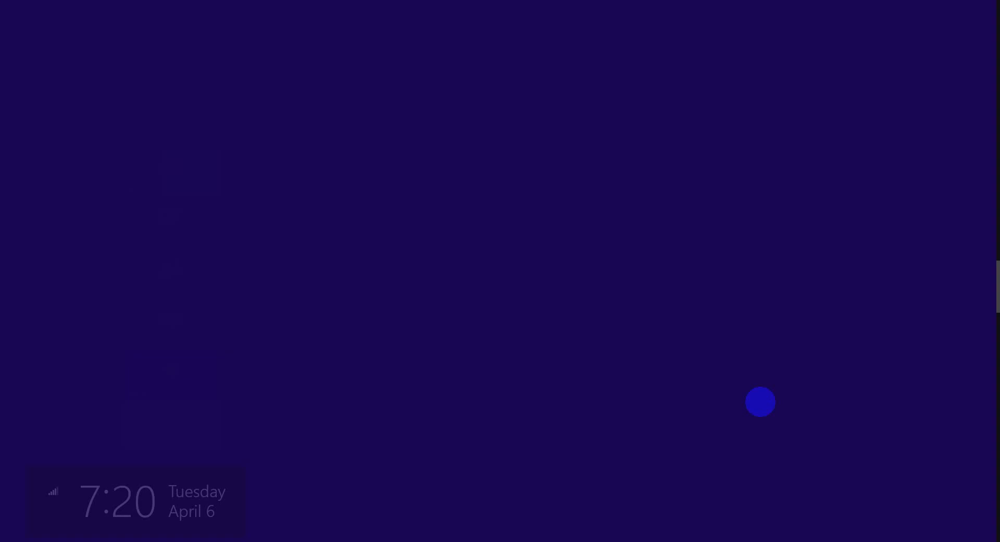
{"action": "type", "text": "paint"}
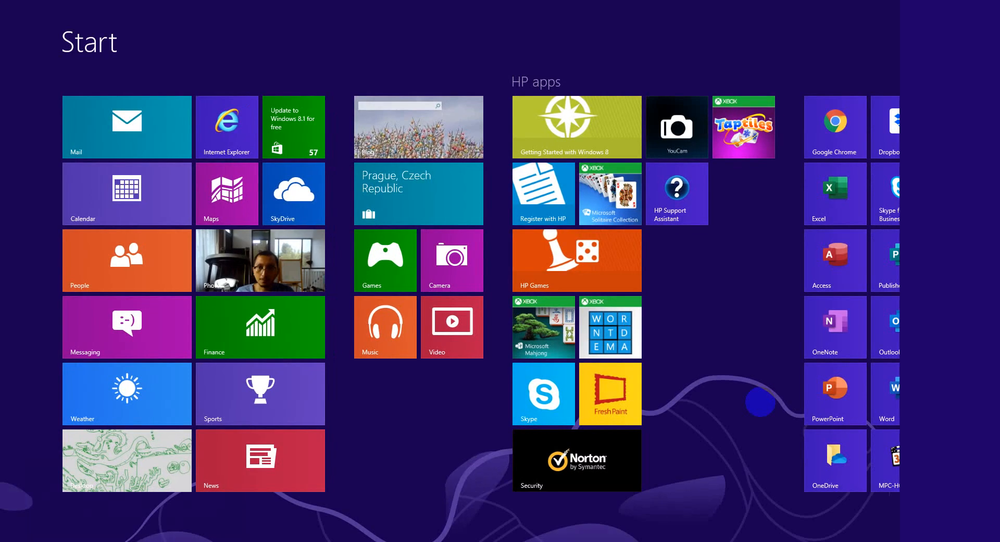
{"action": "key", "text": "super"}
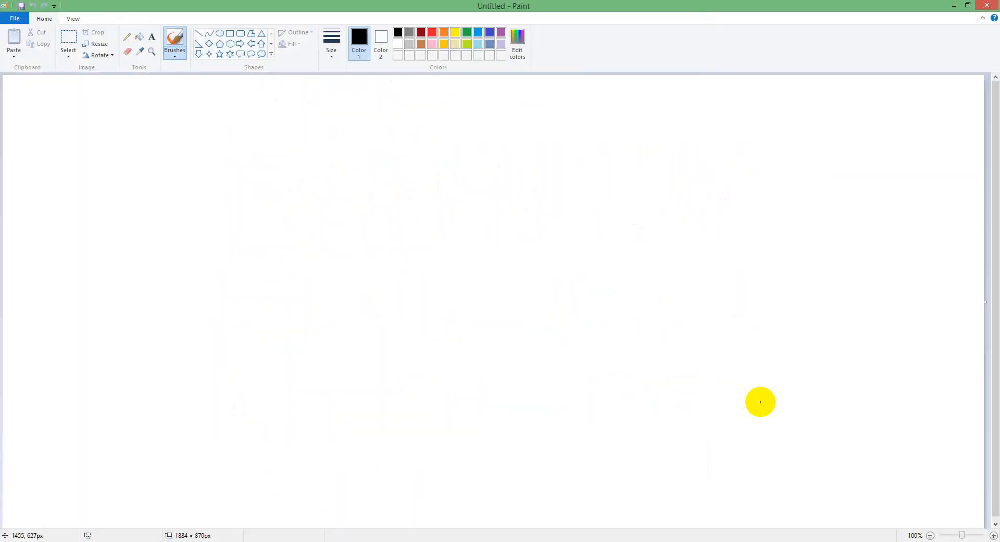
Draw a short incoming line and a box labelled S1 in the upper left area of the canvas.
{"action": "left_click_drag", "start_coordinate": [130, 180], "coordinate": [215, 179]}
{"action": "mouse_move", "coordinate": [224, 146]}
{"action": "left_mouse_down"}
{"action": "mouse_move", "coordinate": [220, 209]}
{"action": "mouse_move", "coordinate": [339, 152]}
{"action": "mouse_move", "coordinate": [348, 209]}
{"action": "left_mouse_up"}
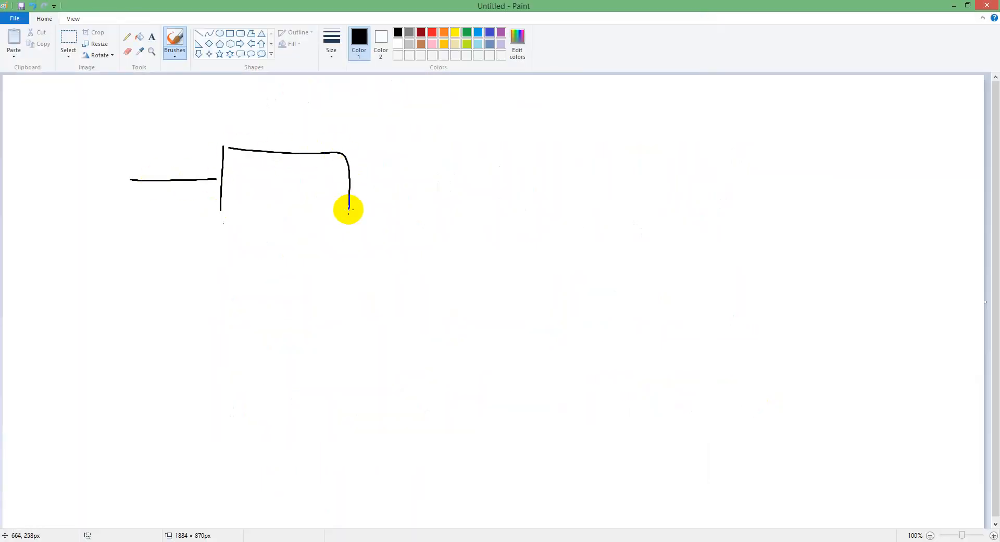
{"action": "left_click_drag", "start_coordinate": [223, 222], "coordinate": [350, 228]}
{"action": "left_click_drag", "start_coordinate": [271, 160], "coordinate": [274, 191]}
{"action": "left_click_drag", "start_coordinate": [287, 184], "coordinate": [286, 200]}
Draw an arrow from the S1 box to a second box labelled S2, with another arrow leading out of it.
{"action": "left_click_drag", "start_coordinate": [347, 183], "coordinate": [417, 184]}
{"action": "left_click_drag", "start_coordinate": [429, 171], "coordinate": [442, 217]}
{"action": "left_click_drag", "start_coordinate": [450, 147], "coordinate": [567, 231]}
{"action": "left_click_drag", "start_coordinate": [441, 227], "coordinate": [564, 231]}
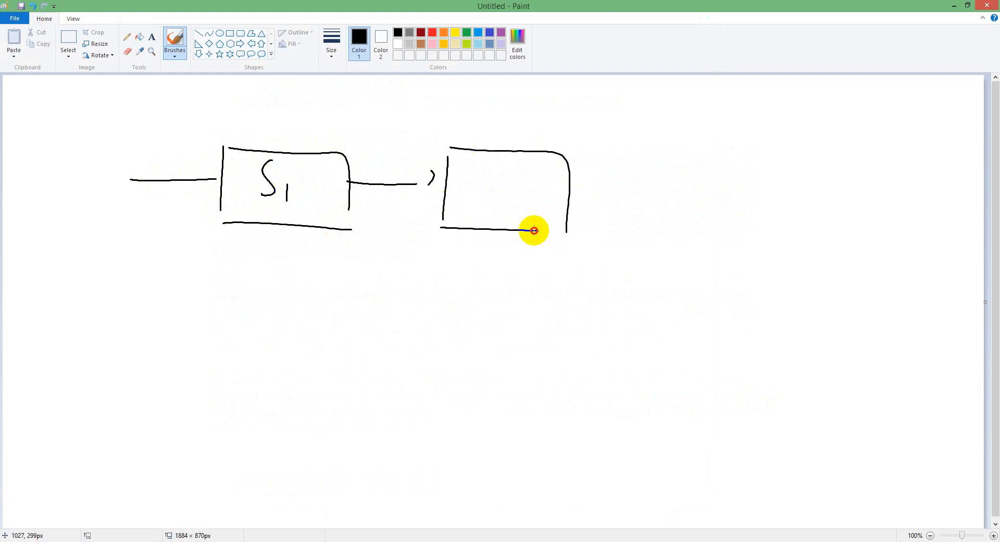
{"action": "mouse_move", "coordinate": [500, 169]}
{"action": "left_mouse_down"}
{"action": "mouse_move", "coordinate": [487, 171]}
{"action": "mouse_move", "coordinate": [475, 198]}
{"action": "mouse_move", "coordinate": [666, 191]}
{"action": "left_mouse_up"}
Draw a third box labelled S3 at the end of the arrow from S2.
{"action": "left_click_drag", "start_coordinate": [690, 161], "coordinate": [687, 225]}
{"action": "mouse_move", "coordinate": [689, 155]}
{"action": "left_mouse_down"}
{"action": "mouse_move", "coordinate": [782, 154]}
{"action": "mouse_move", "coordinate": [823, 225]}
{"action": "left_mouse_up"}
{"action": "left_click_drag", "start_coordinate": [687, 225], "coordinate": [827, 239]}
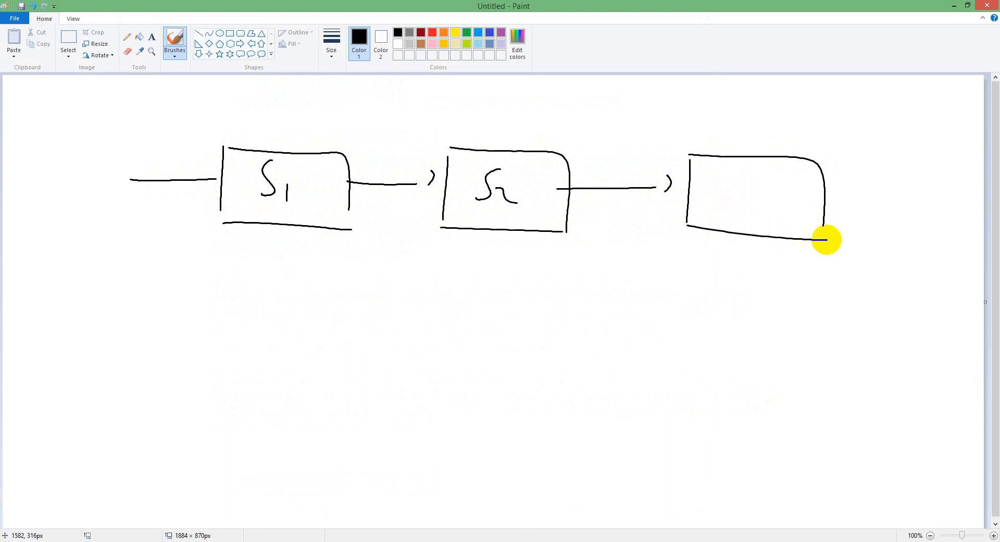
{"action": "left_click_drag", "start_coordinate": [749, 173], "coordinate": [728, 208]}
{"action": "left_click_drag", "start_coordinate": [759, 195], "coordinate": [762, 217]}
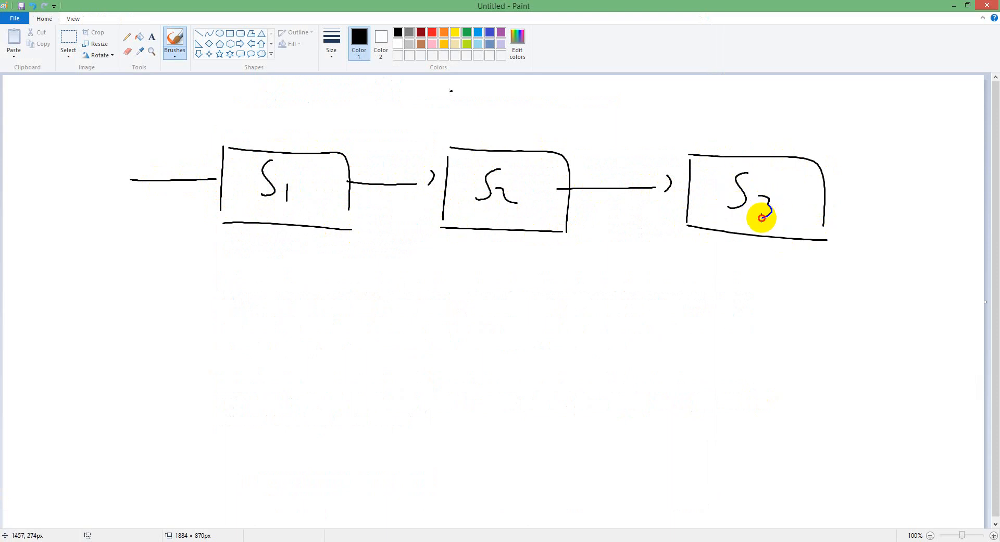
Handwrite the heading "Serial" above the S2 box of the three-server chain.
{"action": "mouse_move", "coordinate": [453, 92]}
{"action": "left_mouse_down"}
{"action": "mouse_move", "coordinate": [433, 127]}
{"action": "mouse_move", "coordinate": [459, 116]}
{"action": "mouse_move", "coordinate": [475, 126]}
{"action": "left_mouse_up"}
{"action": "mouse_move", "coordinate": [489, 113]}
{"action": "left_mouse_down"}
{"action": "mouse_move", "coordinate": [489, 126]}
{"action": "mouse_move", "coordinate": [501, 117]}
{"action": "mouse_move", "coordinate": [563, 133]}
{"action": "left_mouse_up"}
{"action": "left_click", "coordinate": [516, 99]}
{"action": "left_click_drag", "start_coordinate": [584, 92], "coordinate": [583, 121]}
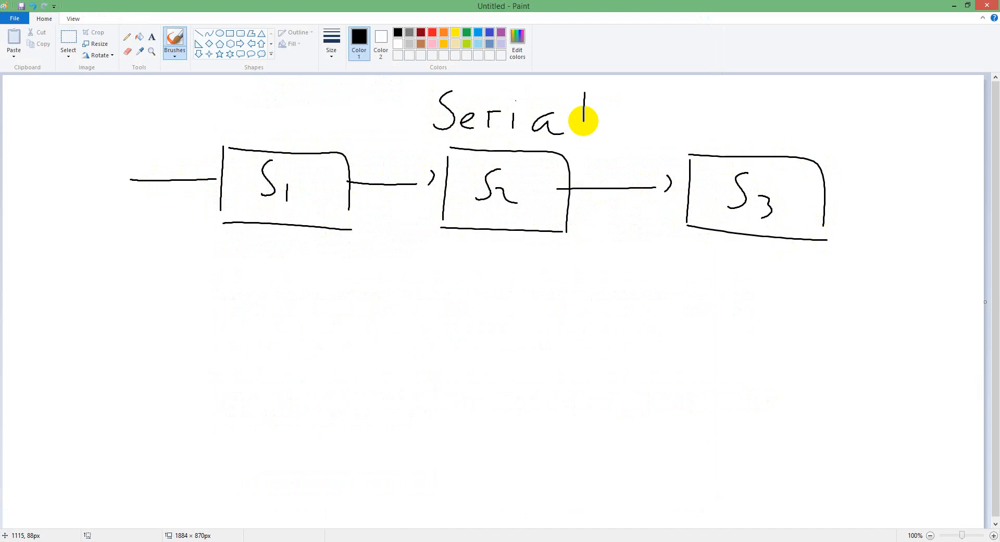
Below the serial chain, draw an incoming line that splits vertically, with its upper branch leading to a box labelled S1.
{"action": "left_click_drag", "start_coordinate": [142, 392], "coordinate": [385, 396]}
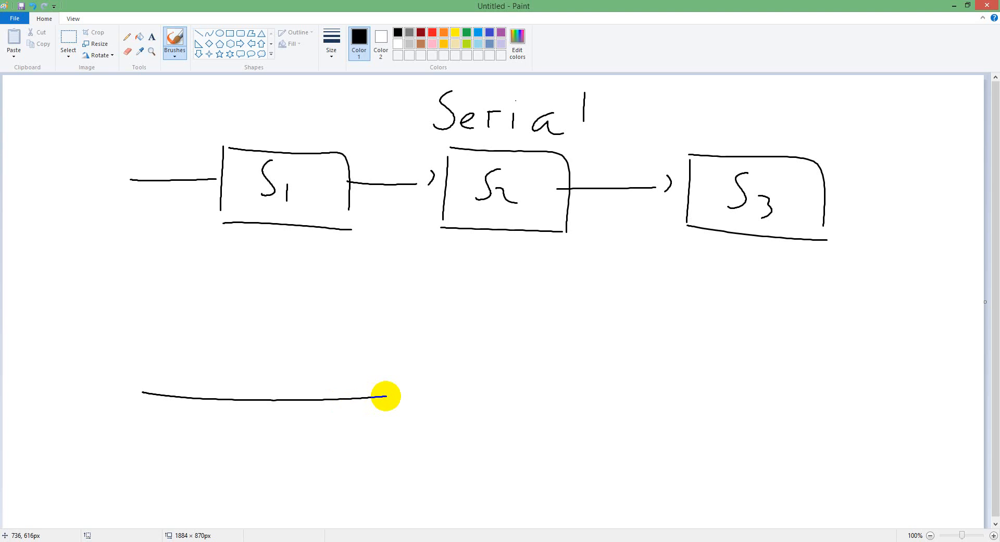
{"action": "mouse_move", "coordinate": [389, 299]}
{"action": "left_mouse_down"}
{"action": "mouse_move", "coordinate": [392, 466]}
{"action": "mouse_move", "coordinate": [448, 301]}
{"action": "mouse_move", "coordinate": [453, 344]}
{"action": "left_mouse_up"}
{"action": "mouse_move", "coordinate": [454, 268]}
{"action": "left_mouse_down"}
{"action": "mouse_move", "coordinate": [547, 275]}
{"action": "mouse_move", "coordinate": [590, 333]}
{"action": "left_mouse_up"}
{"action": "left_click_drag", "start_coordinate": [440, 351], "coordinate": [595, 360]}
{"action": "mouse_move", "coordinate": [521, 298]}
{"action": "left_mouse_down"}
{"action": "mouse_move", "coordinate": [504, 326]}
{"action": "mouse_move", "coordinate": [546, 337]}
{"action": "left_mouse_up"}
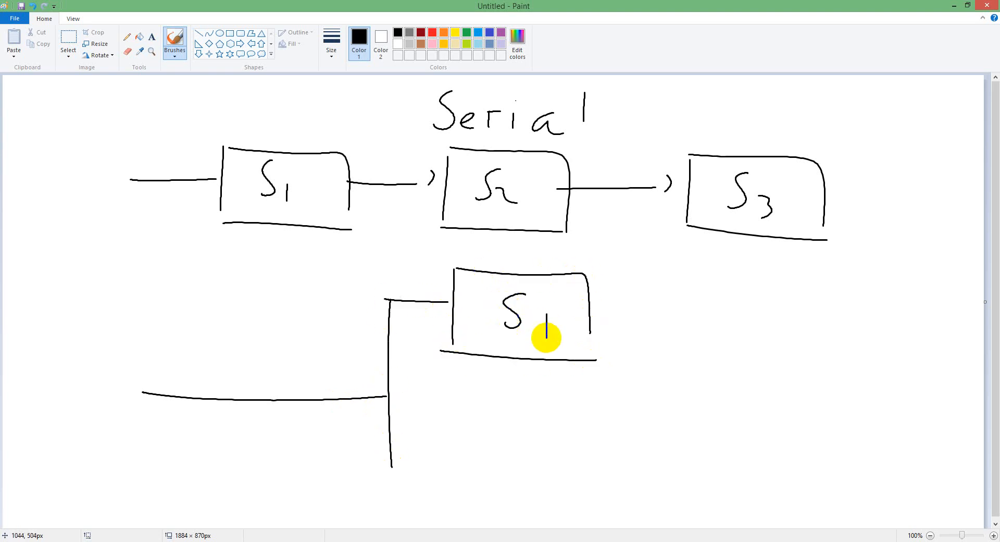
Draw the lower branch of the split line leading to a box labelled S2.
{"action": "left_click_drag", "start_coordinate": [393, 477], "coordinate": [463, 478]}
{"action": "mouse_move", "coordinate": [464, 437]}
{"action": "left_mouse_down"}
{"action": "mouse_move", "coordinate": [465, 502]}
{"action": "mouse_move", "coordinate": [570, 427]}
{"action": "mouse_move", "coordinate": [607, 502]}
{"action": "left_mouse_up"}
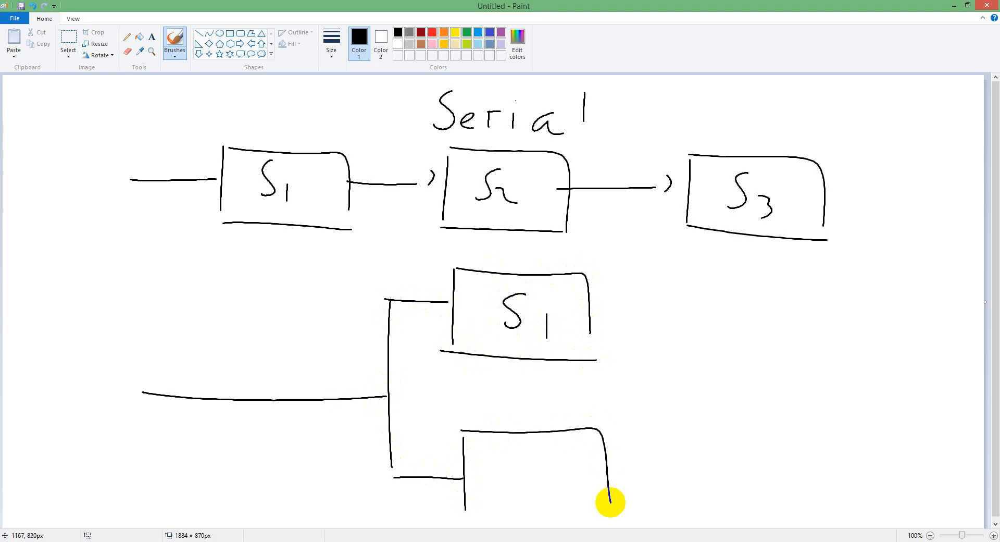
{"action": "left_click_drag", "start_coordinate": [463, 518], "coordinate": [614, 514]}
{"action": "mouse_move", "coordinate": [534, 452]}
{"action": "left_mouse_down"}
{"action": "mouse_move", "coordinate": [520, 491]}
{"action": "mouse_move", "coordinate": [556, 485]}
{"action": "left_mouse_up"}
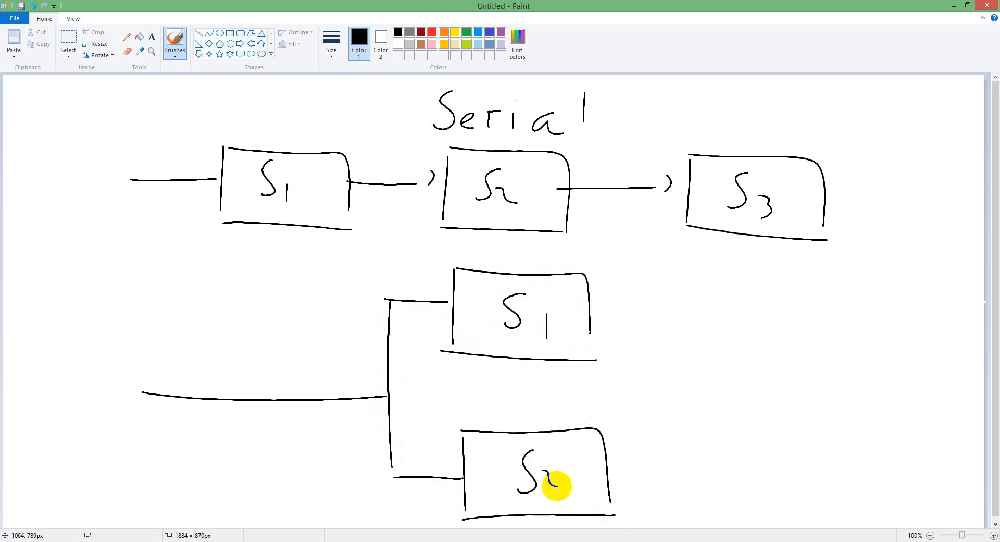
Draw an outgoing arrow from each of the two branched boxes, S1 and S2.
{"action": "left_click_drag", "start_coordinate": [581, 313], "coordinate": [721, 315]}
{"action": "left_click_drag", "start_coordinate": [736, 301], "coordinate": [736, 327]}
{"action": "left_click_drag", "start_coordinate": [612, 468], "coordinate": [754, 469]}
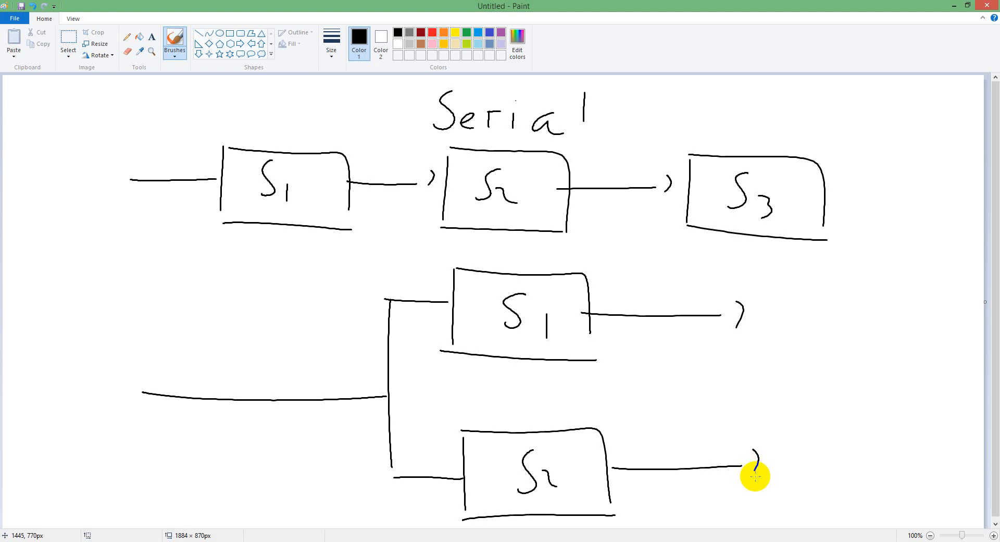
Handwrite the label "Paralel" between the branched S1 and S2 boxes.
{"action": "mouse_move", "coordinate": [453, 363]}
{"action": "left_mouse_down"}
{"action": "mouse_move", "coordinate": [455, 404]}
{"action": "mouse_move", "coordinate": [455, 380]}
{"action": "mouse_move", "coordinate": [500, 399]}
{"action": "left_mouse_up"}
{"action": "mouse_move", "coordinate": [508, 382]}
{"action": "left_mouse_down"}
{"action": "mouse_move", "coordinate": [506, 402]}
{"action": "mouse_move", "coordinate": [526, 384]}
{"action": "mouse_move", "coordinate": [547, 404]}
{"action": "left_mouse_up"}
{"action": "mouse_move", "coordinate": [565, 354]}
{"action": "left_mouse_down"}
{"action": "mouse_move", "coordinate": [561, 404]}
{"action": "mouse_move", "coordinate": [594, 410]}
{"action": "left_mouse_up"}
{"action": "left_click_drag", "start_coordinate": [623, 349], "coordinate": [617, 402]}
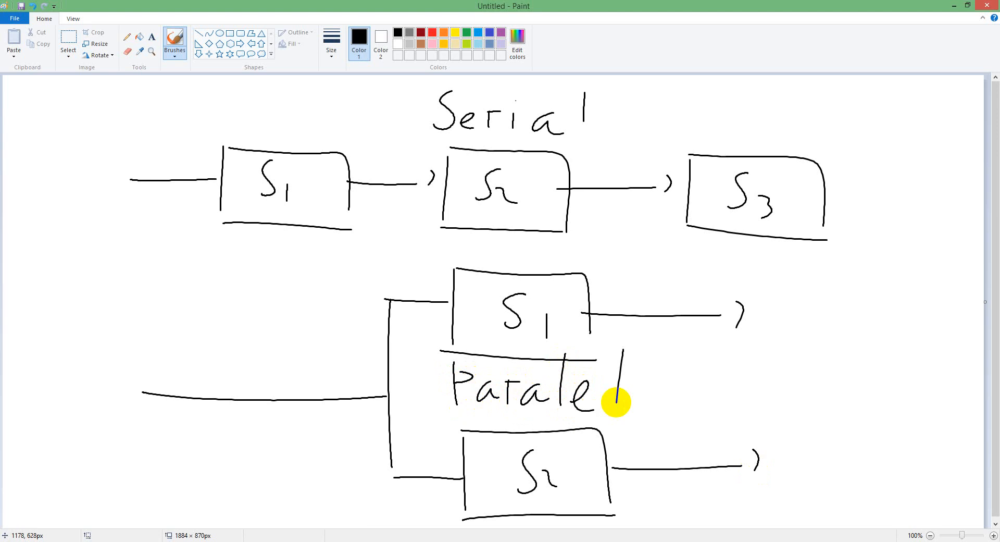
Switch to the W_10_11_Soal_suplemen.pdf document and read question No. 2 down to the parameter table of part a.
{"action": "mouse_move", "coordinate": [761, 538]}
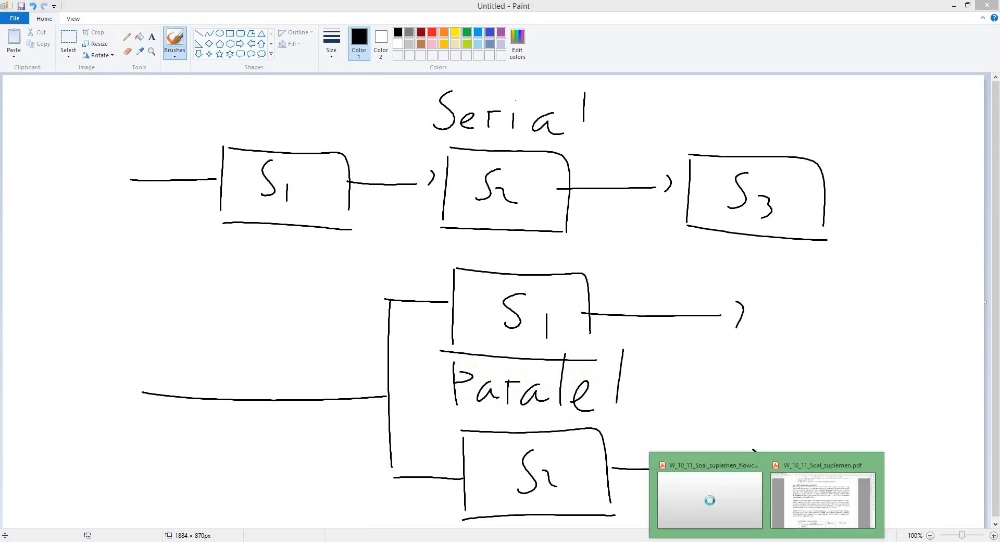
{"action": "left_click", "coordinate": [806, 489]}
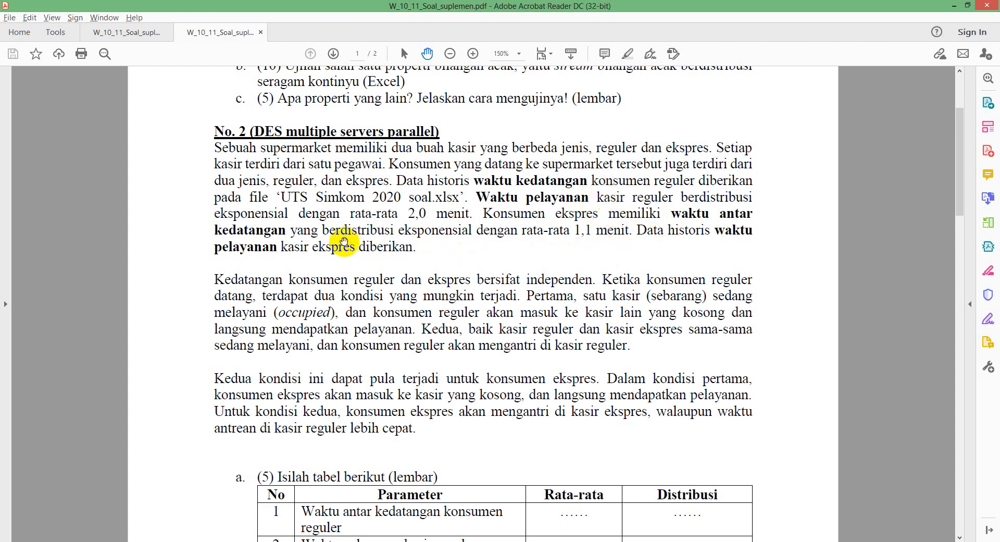
{"action": "scroll", "coordinate": [327, 246], "scroll_direction": "down", "scroll_amount": 1}
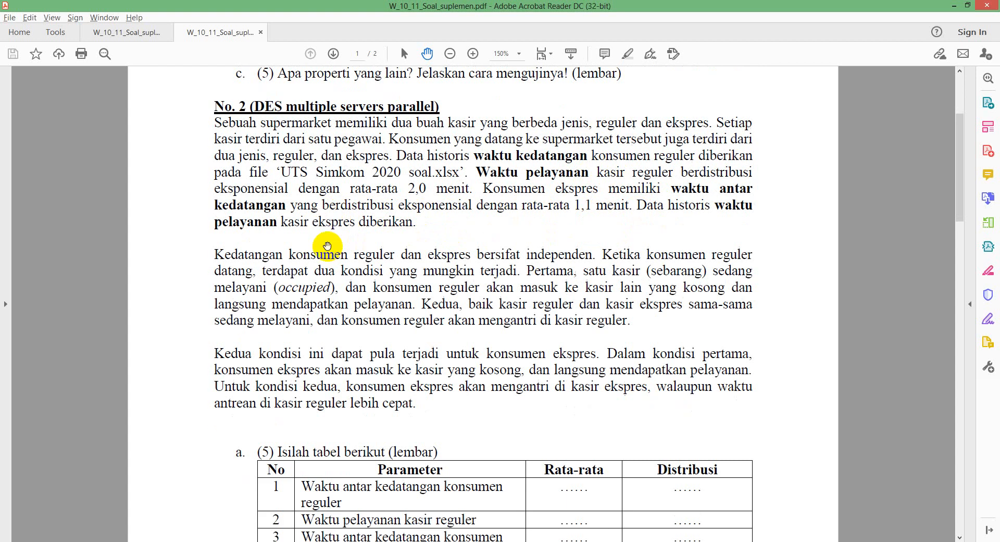
{"action": "scroll", "coordinate": [327, 246], "scroll_direction": "down", "scroll_amount": 2}
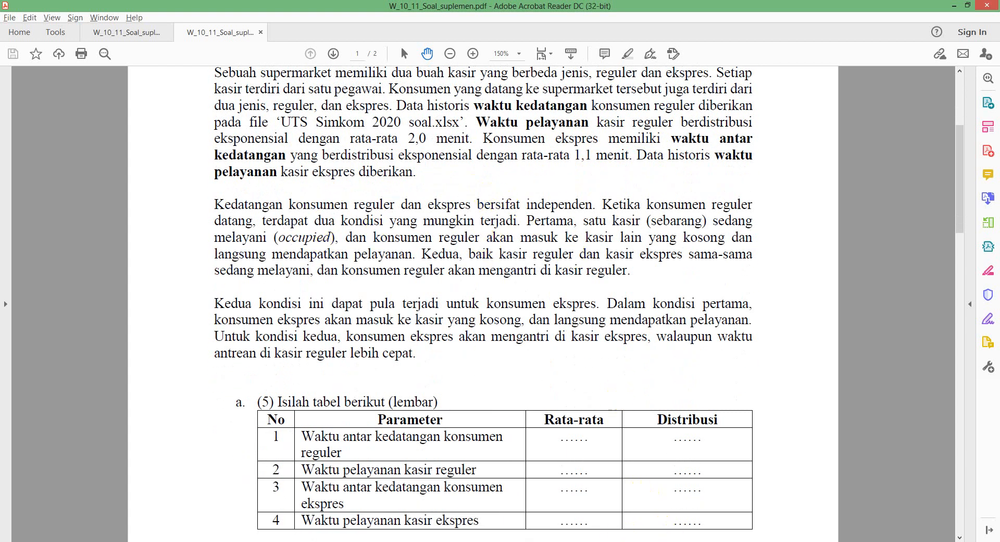
Switch to the W_10_11_Soal_suplemen_jawaban workbook in Excel and look through the answer sheets 1a, 1b, 1c and 2b.
{"action": "key", "text": "alt+Tab"}
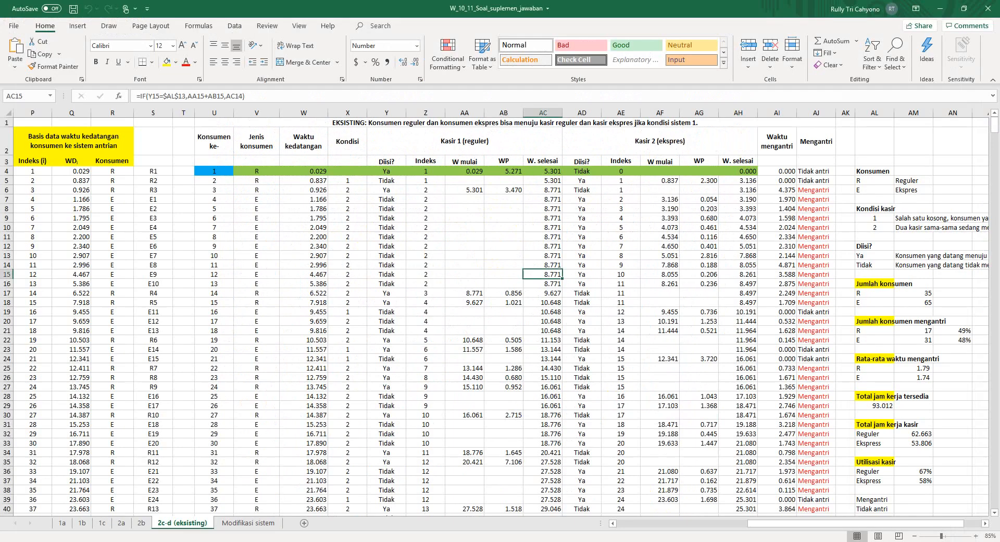
{"action": "left_click", "coordinate": [62, 523]}
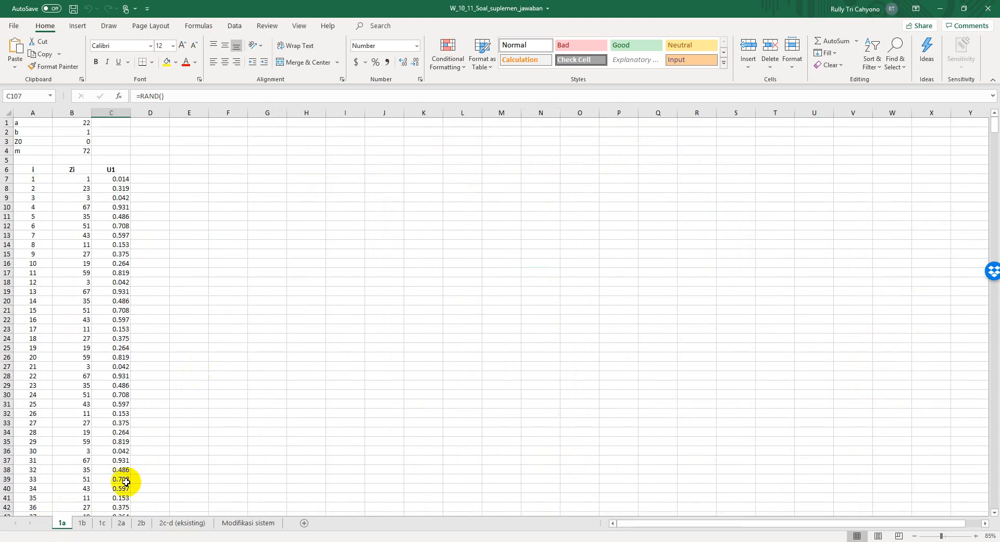
{"action": "left_click", "coordinate": [82, 523]}
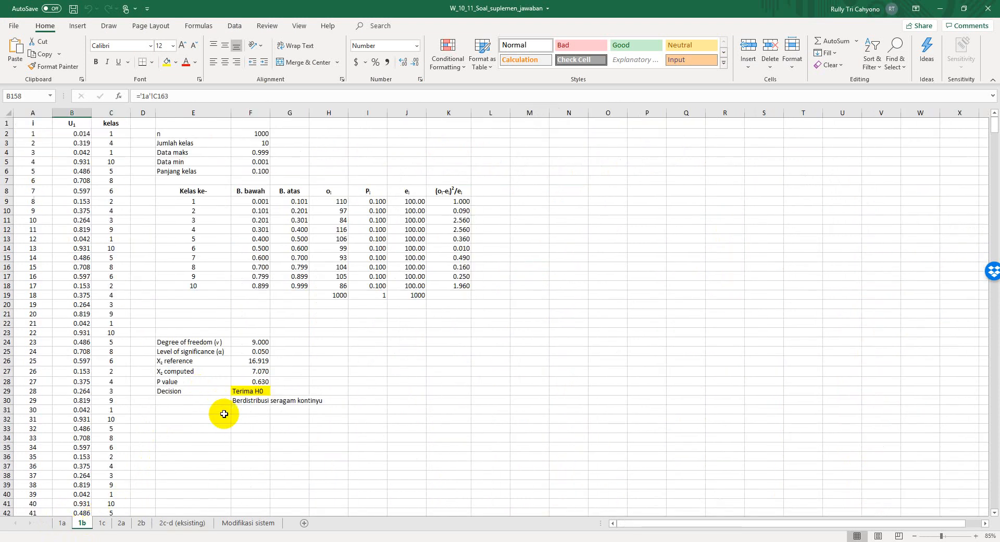
{"action": "scroll", "coordinate": [183, 379], "scroll_direction": "up", "scroll_amount": 2, "text": "ctrl"}
{"action": "scroll", "coordinate": [184, 380], "scroll_direction": "down", "scroll_amount": 2, "text": "ctrl"}
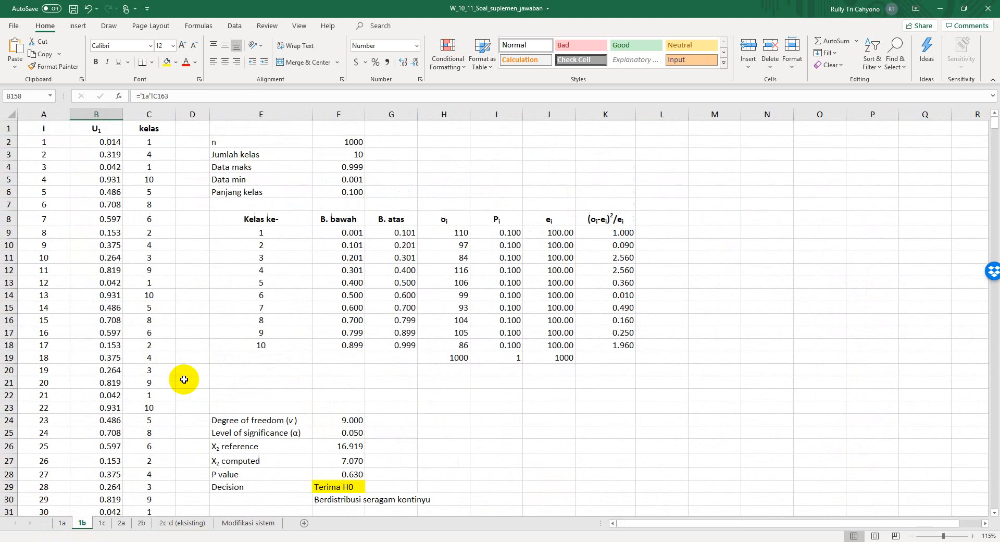
{"action": "left_click", "coordinate": [102, 523]}
{"action": "left_click", "coordinate": [141, 522]}
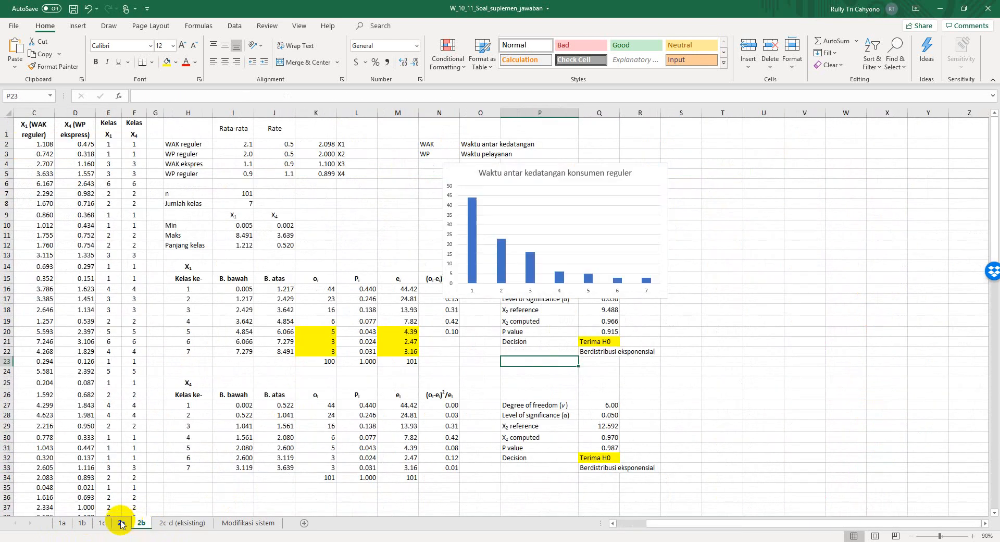
On sheet 2a, inspect the references behind the regular customers' mean interarrival and service times, checking them against sheet 2b.
{"action": "left_click", "coordinate": [119, 522]}
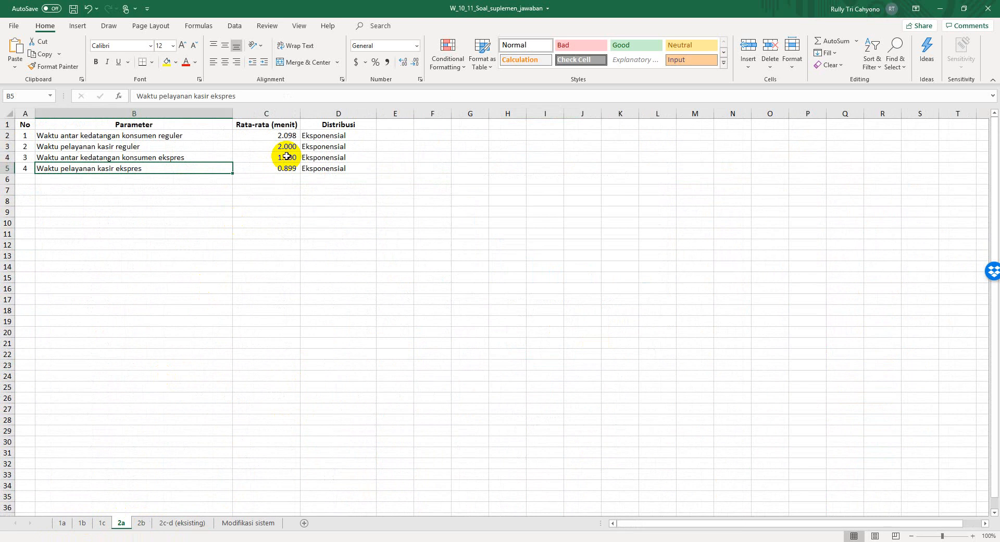
{"action": "left_click", "coordinate": [282, 135]}
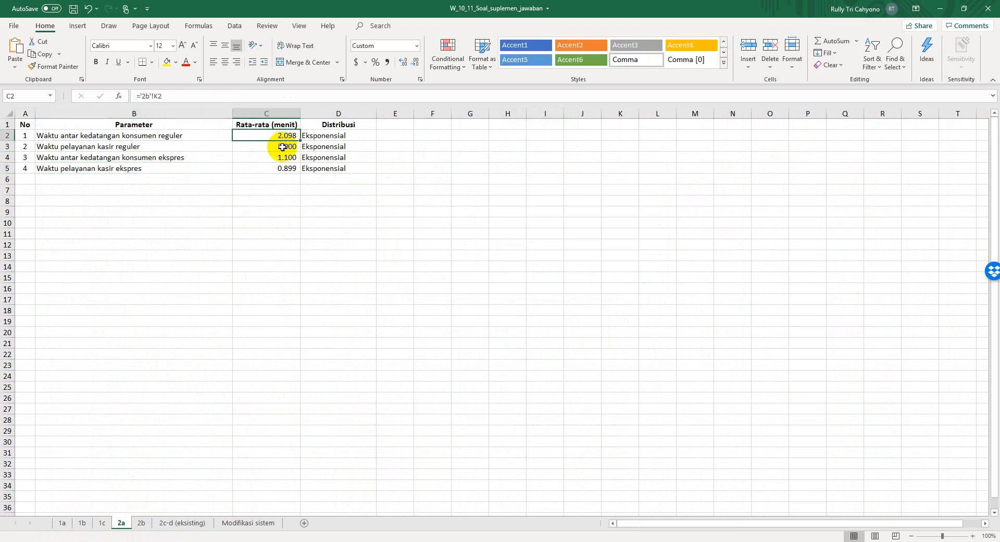
{"action": "left_click", "coordinate": [283, 147]}
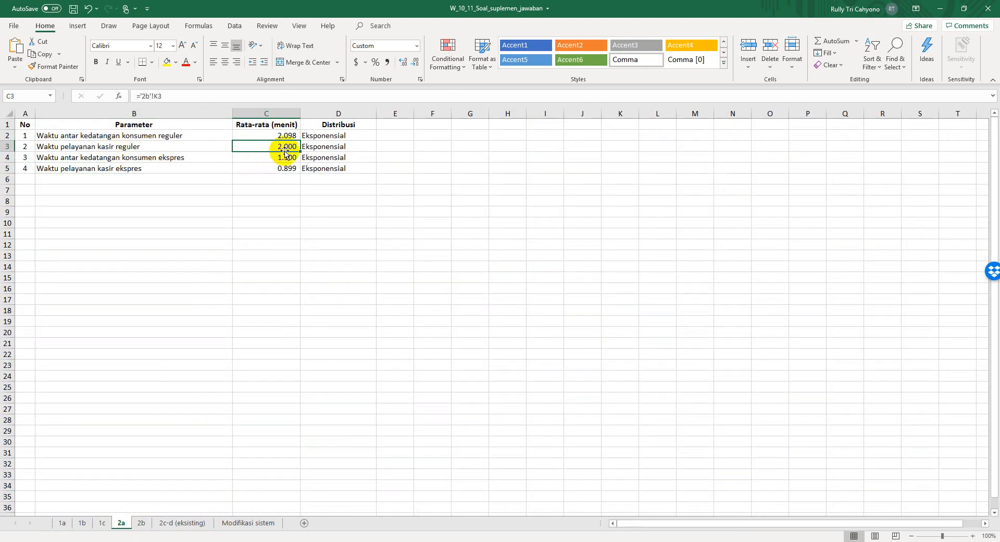
{"action": "left_click", "coordinate": [141, 523]}
{"action": "left_click", "coordinate": [123, 523]}
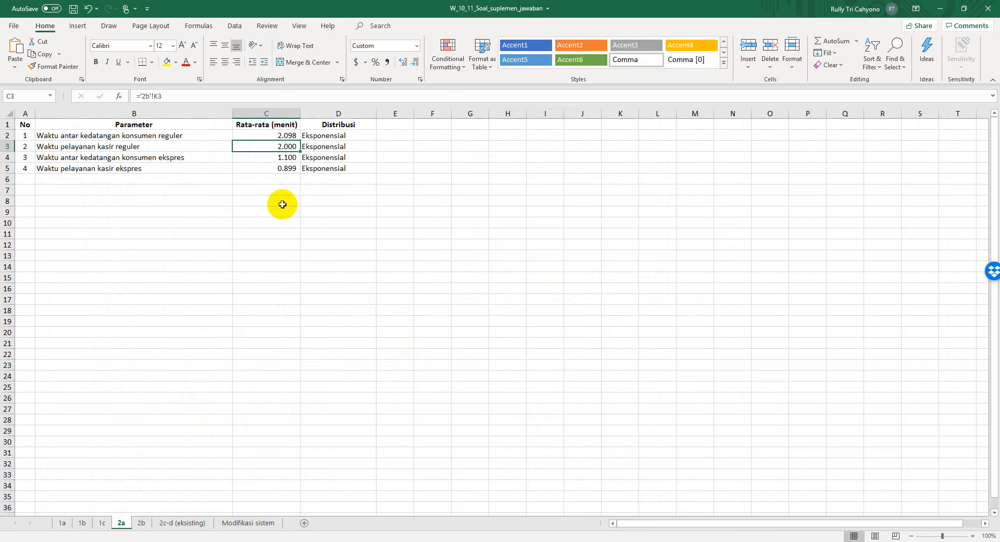
On sheet 2b, examine the Rata-rata cells I2 to I5 and the mean service time formula in K3.
{"action": "left_click", "coordinate": [141, 522]}
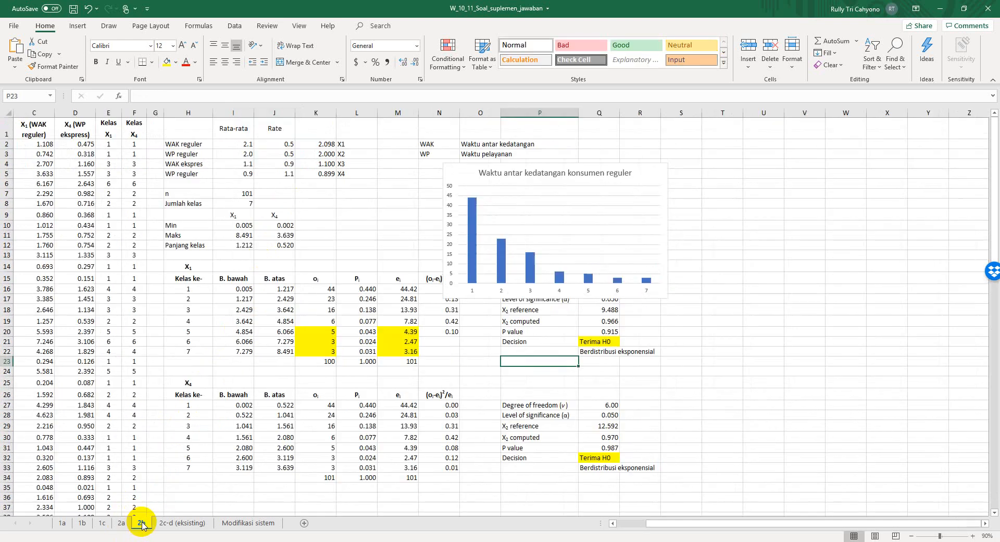
{"action": "left_click", "coordinate": [322, 155]}
{"action": "left_click", "coordinate": [235, 154]}
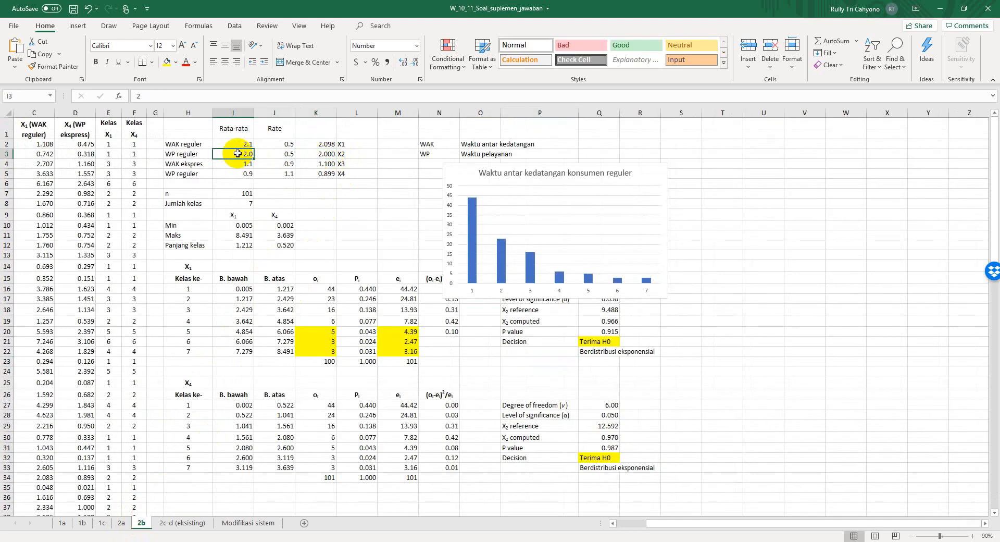
{"action": "left_click", "coordinate": [236, 164]}
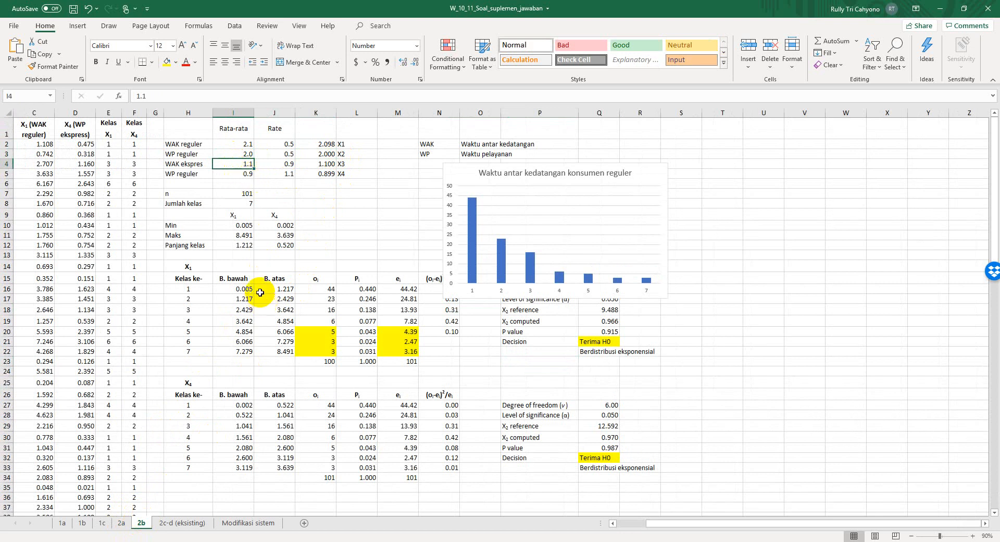
{"action": "left_click", "coordinate": [236, 144]}
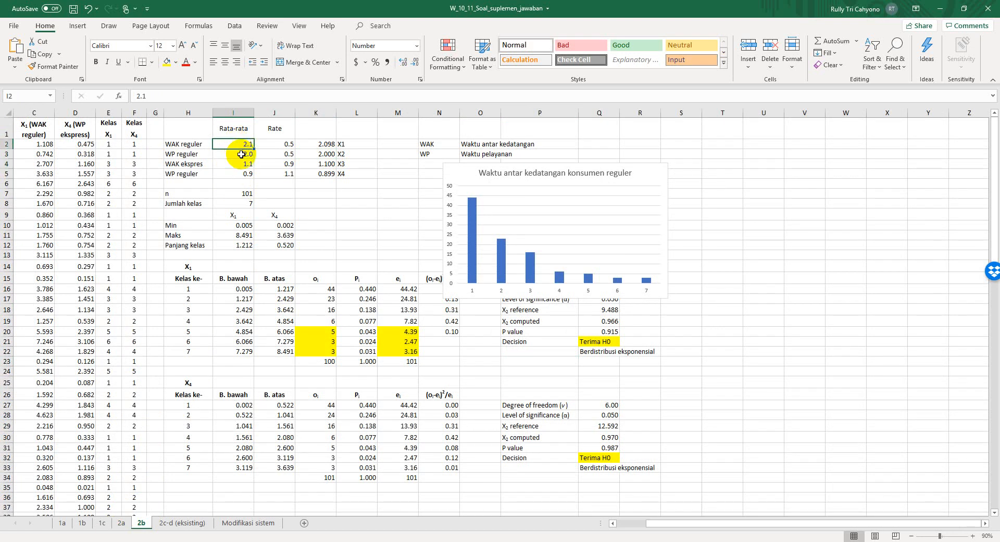
{"action": "left_click", "coordinate": [241, 154]}
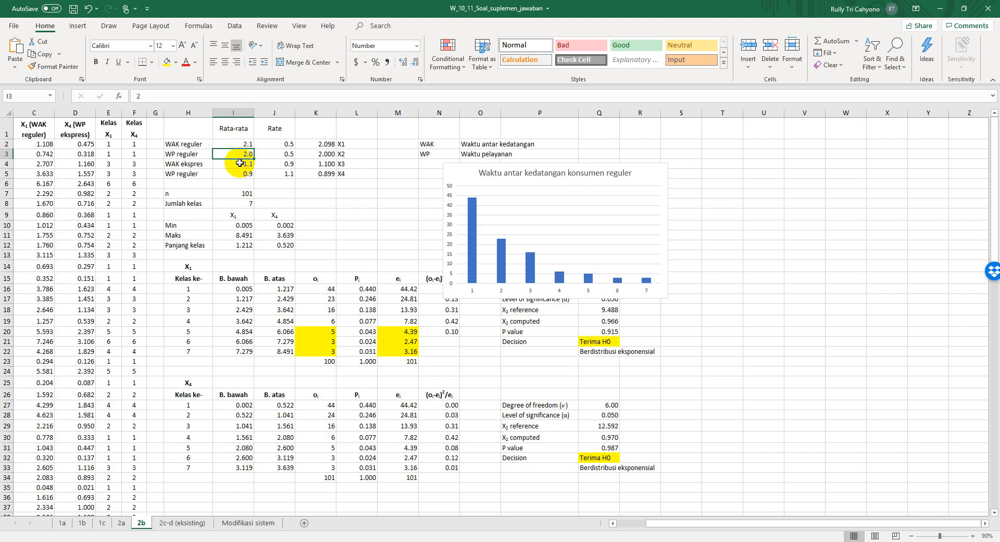
{"action": "left_click", "coordinate": [239, 163]}
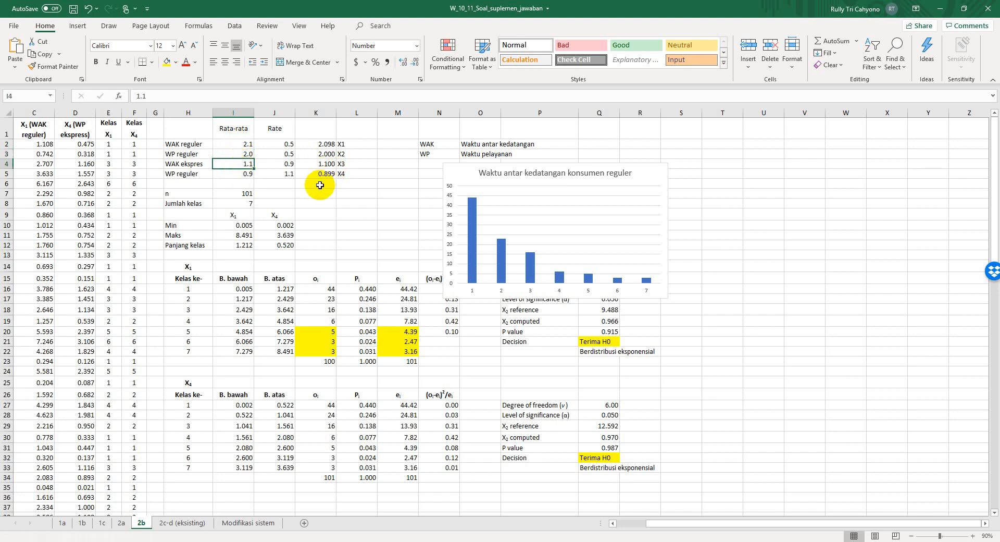
{"action": "left_click", "coordinate": [248, 173]}
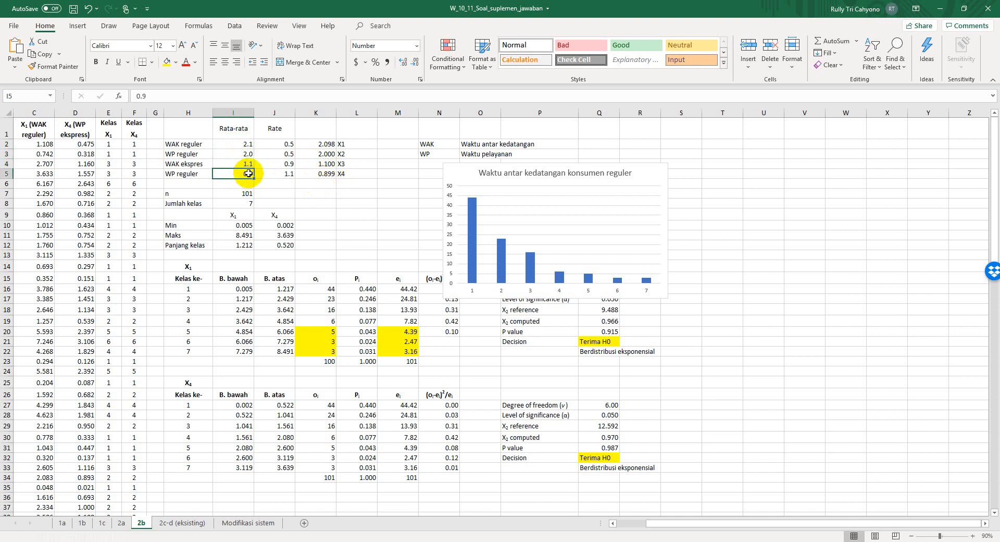
{"action": "left_click", "coordinate": [324, 154]}
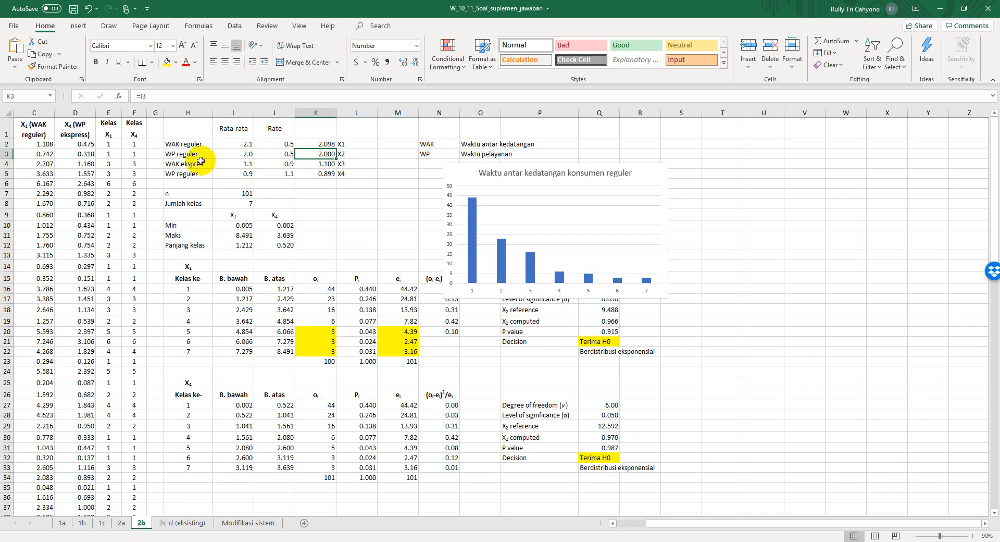
On sheet 2b, inspect the mean formulas in K2, K4 and K5, checking the express interarrival mean against the question PDF.
{"action": "left_click", "coordinate": [324, 176]}
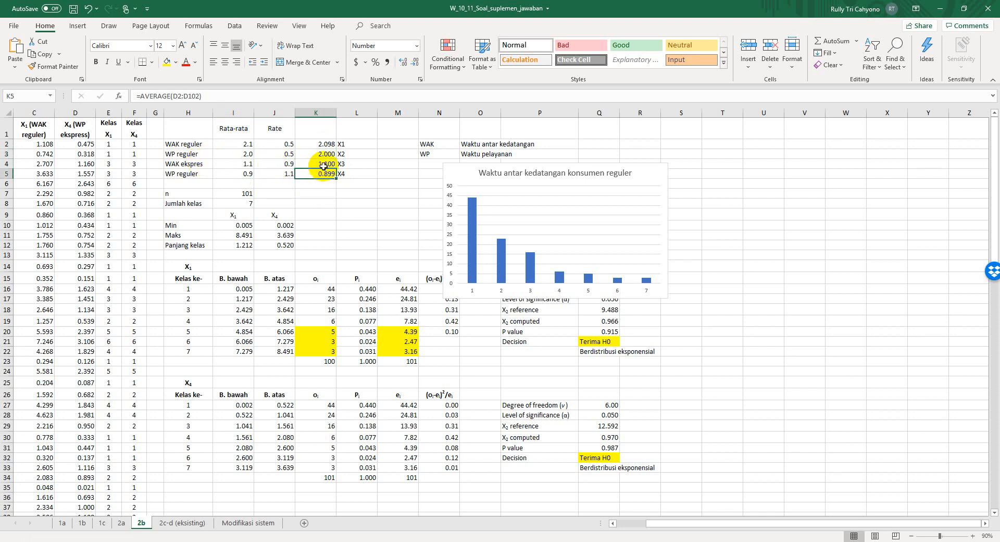
{"action": "left_click", "coordinate": [323, 165]}
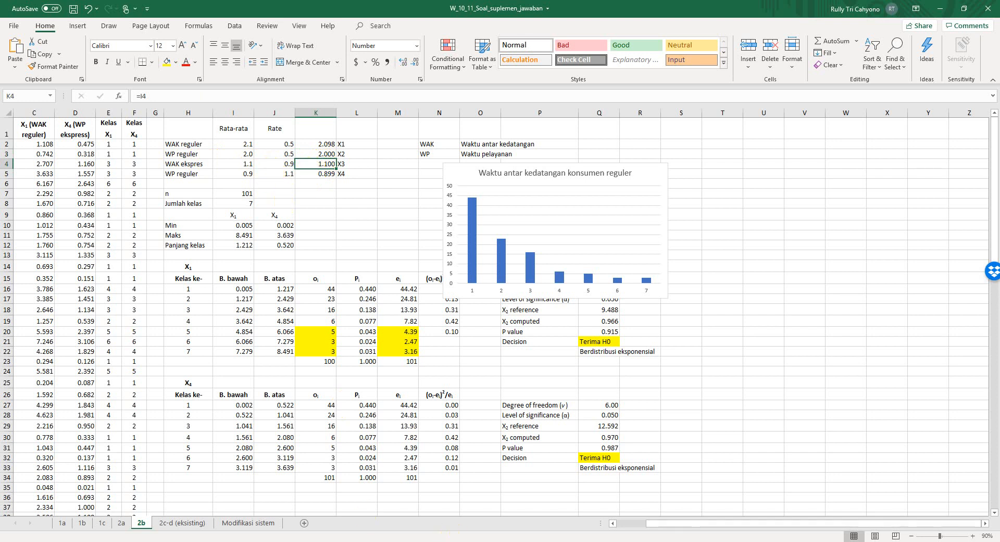
{"action": "left_click", "coordinate": [793, 508]}
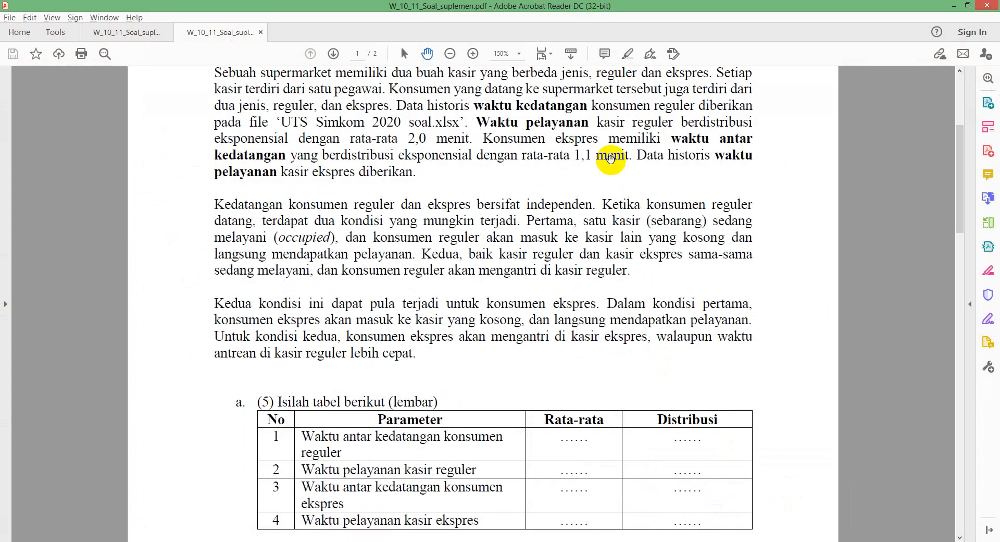
{"action": "key", "text": "alt+Tab"}
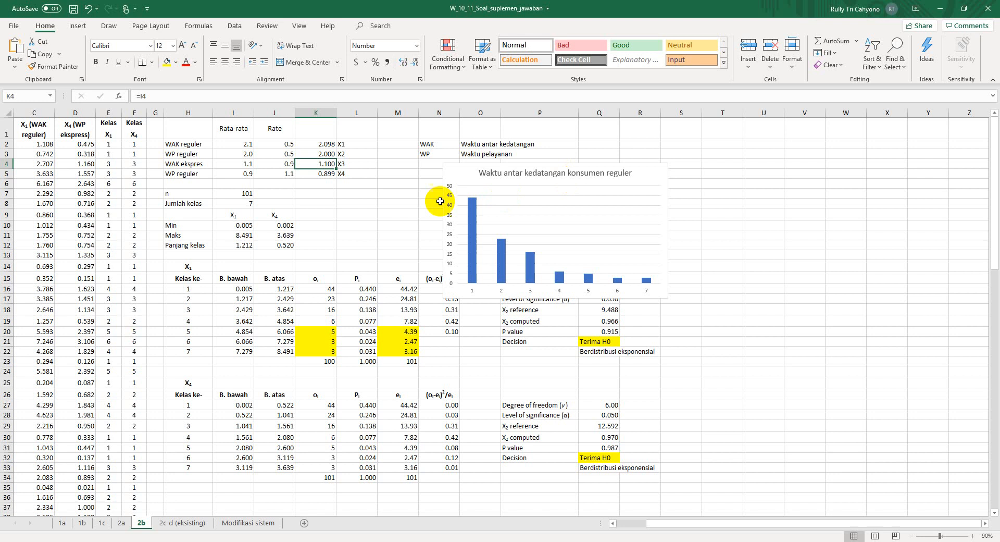
{"action": "left_click", "coordinate": [329, 144]}
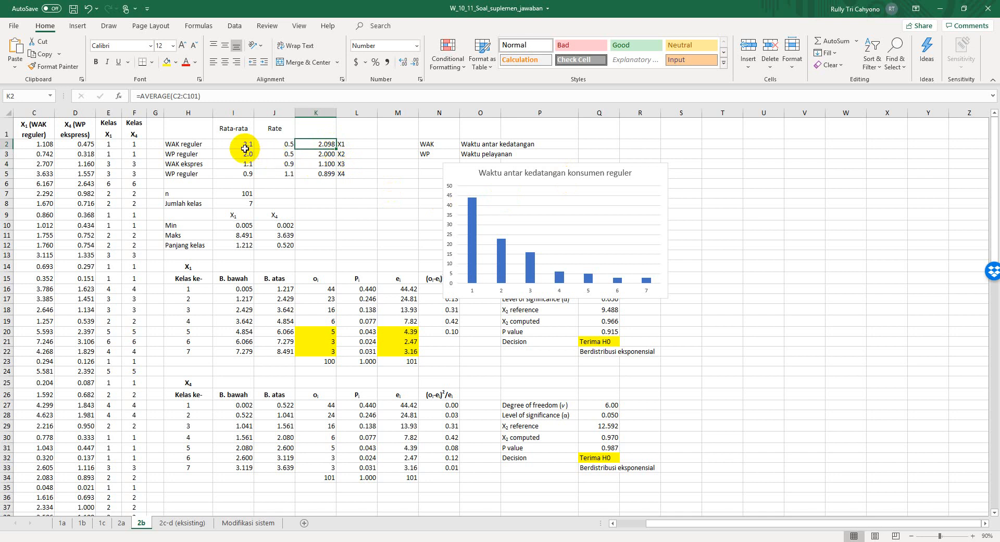
{"action": "left_click", "coordinate": [327, 175]}
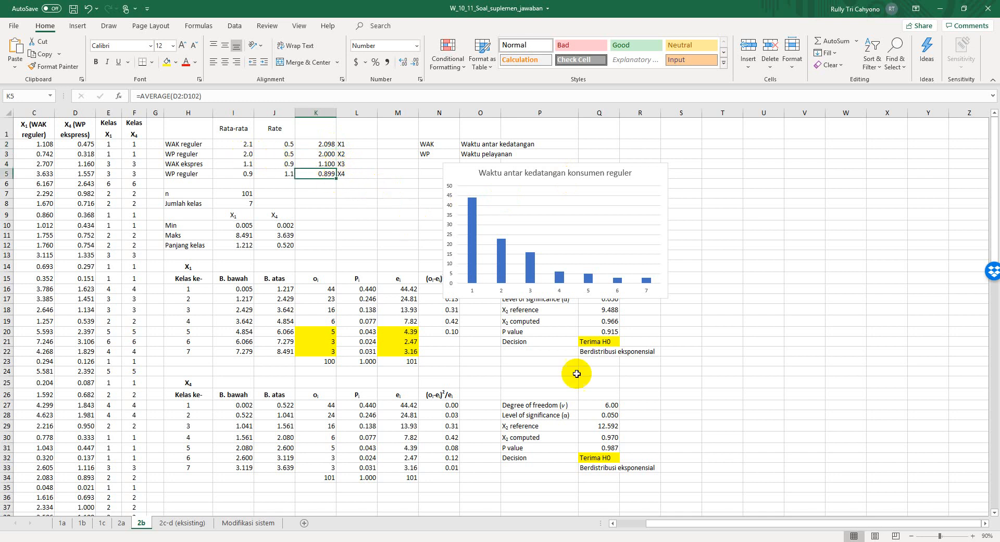
On sheet 2b, examine the historical data columns for regular customer arrivals and express service times.
{"action": "left_click_drag", "start_coordinate": [663, 524], "coordinate": [617, 526]}
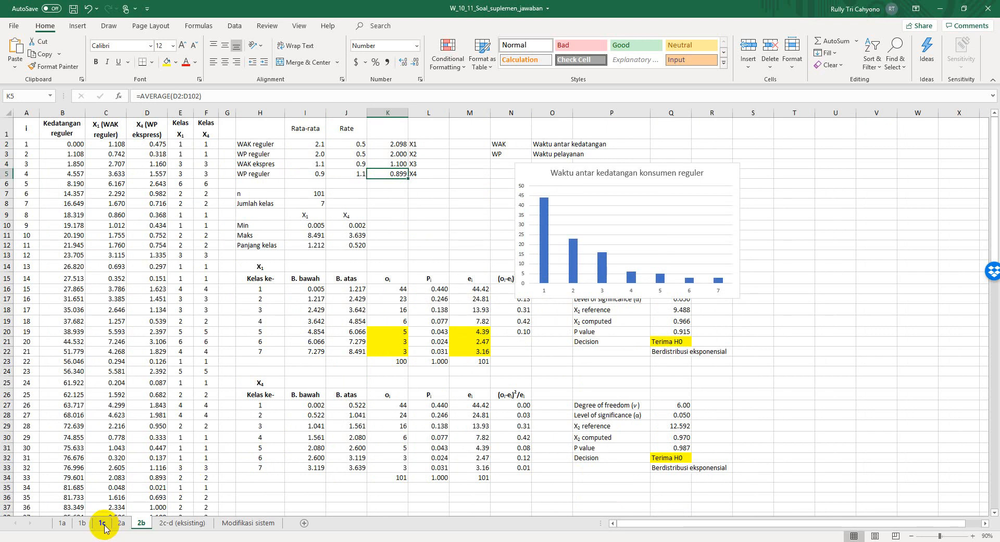
{"action": "left_click", "coordinate": [102, 147]}
{"action": "left_click", "coordinate": [73, 146]}
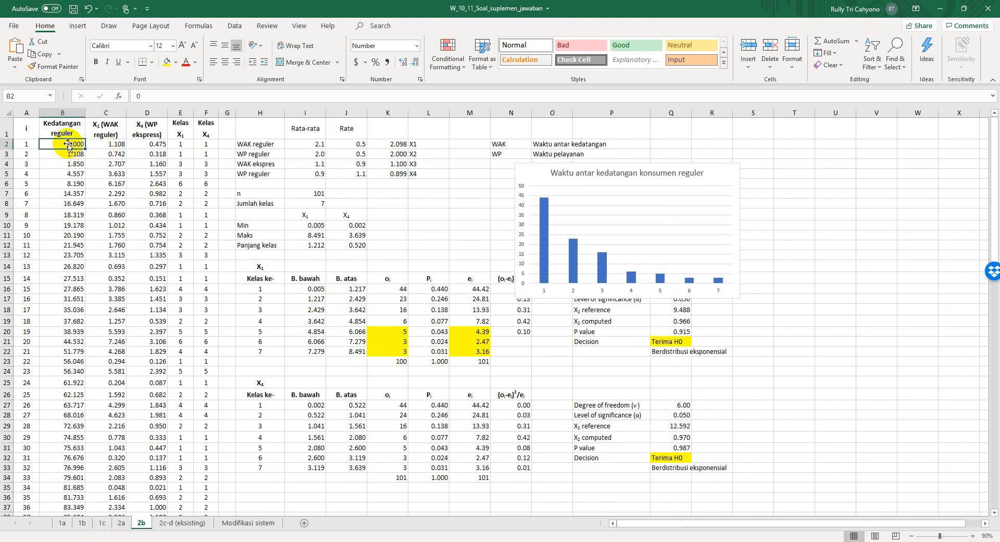
{"action": "left_click", "coordinate": [157, 145]}
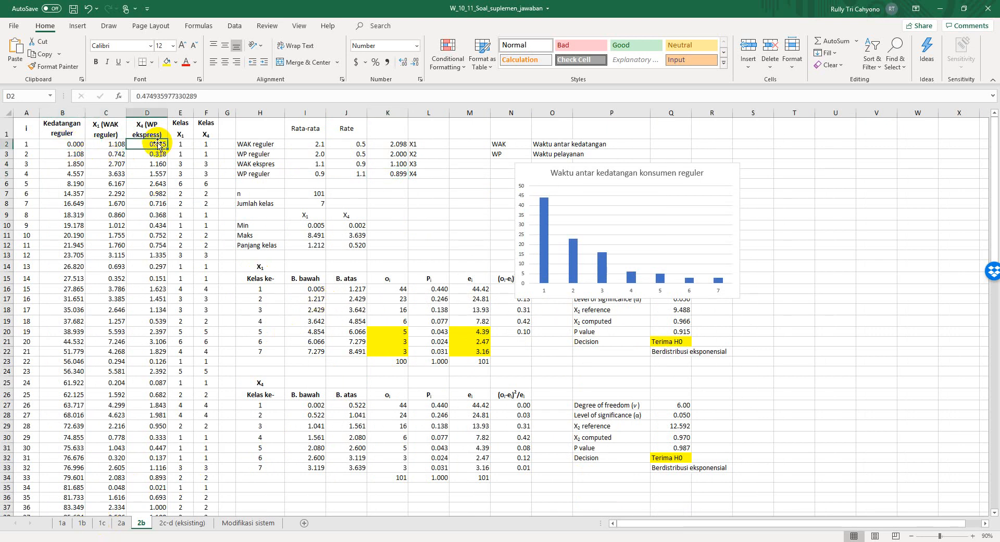
Look over answer sheets 1c, 1b and 2a in the workbook.
{"action": "left_click", "coordinate": [104, 523]}
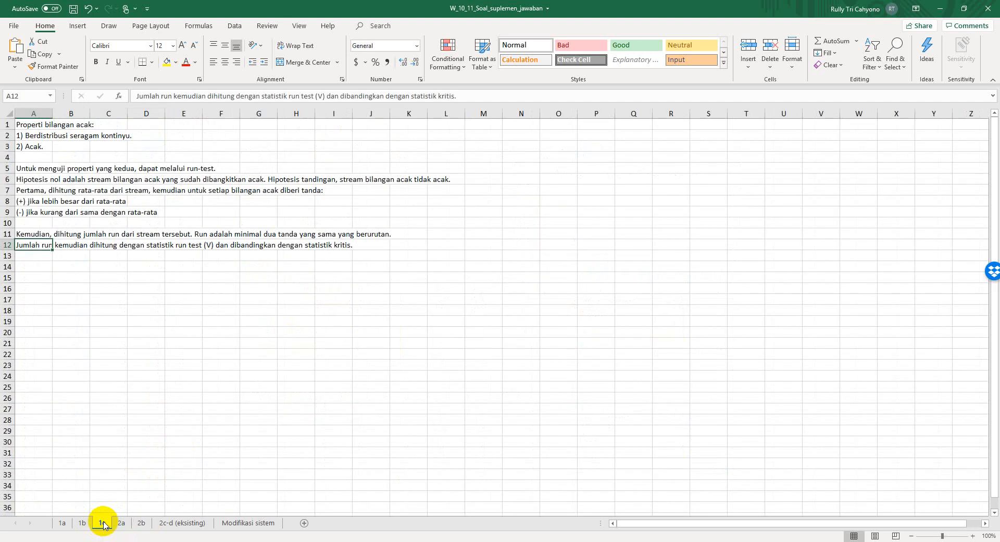
{"action": "left_click", "coordinate": [82, 523]}
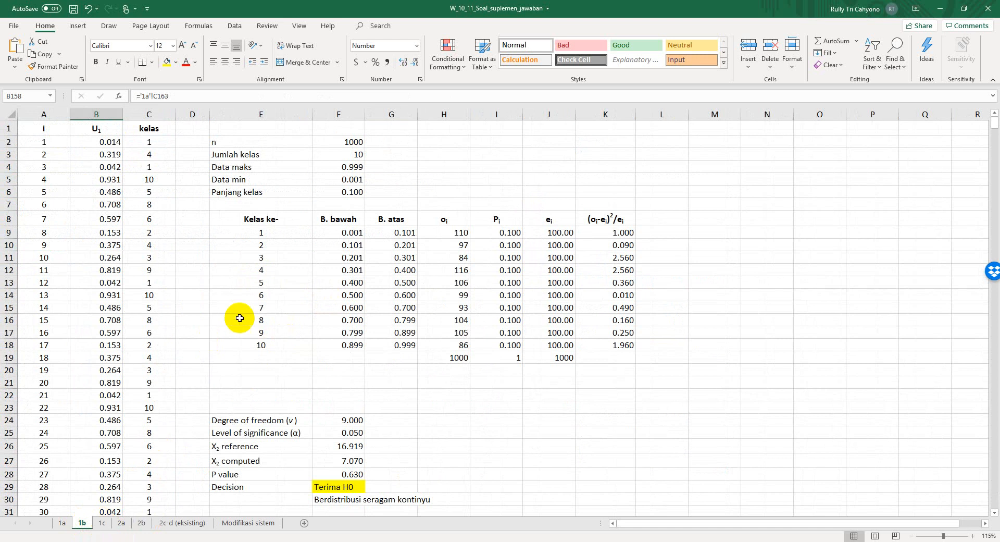
{"action": "scroll", "coordinate": [300, 286], "scroll_direction": "down", "scroll_amount": 1, "text": "ctrl"}
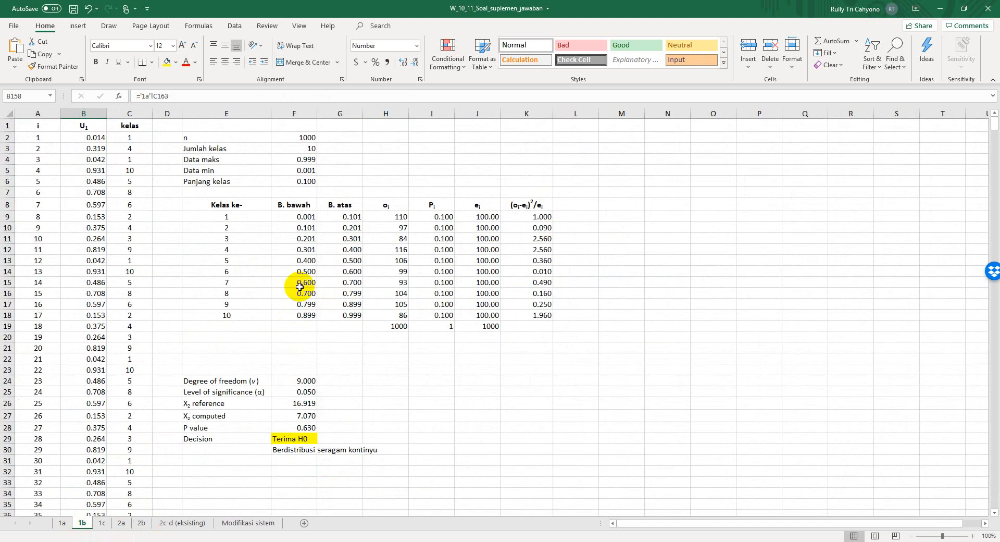
{"action": "left_click", "coordinate": [121, 523]}
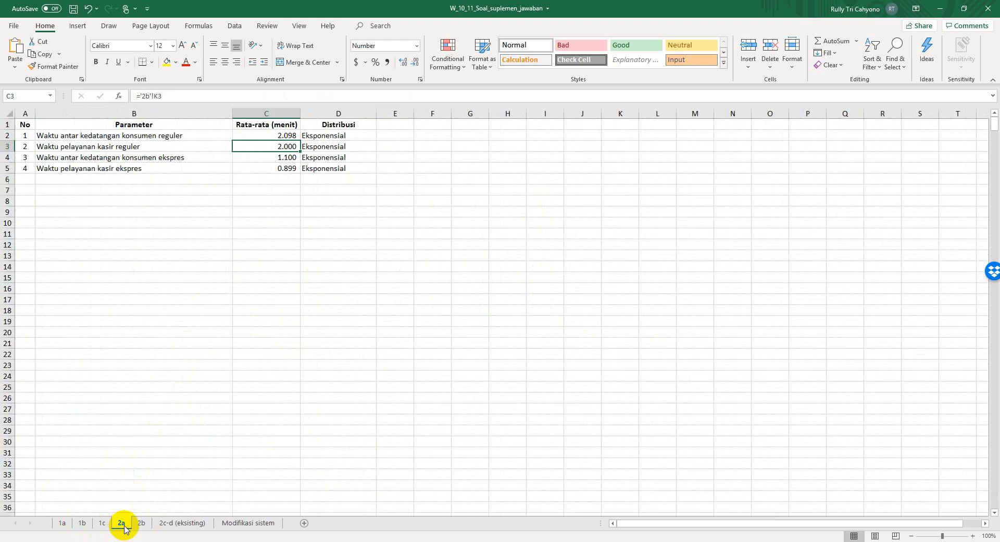
Review the distribution test tables on sheet 2b and open sheet 2c-d (eksisting) at its first columns.
{"action": "left_click", "coordinate": [143, 523]}
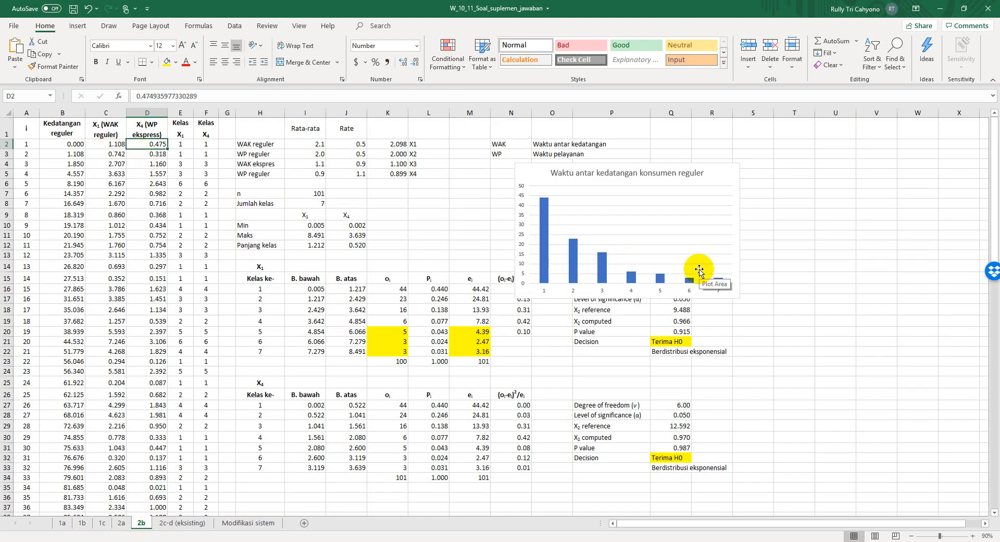
{"action": "scroll", "coordinate": [669, 308], "scroll_direction": "down", "scroll_amount": 7}
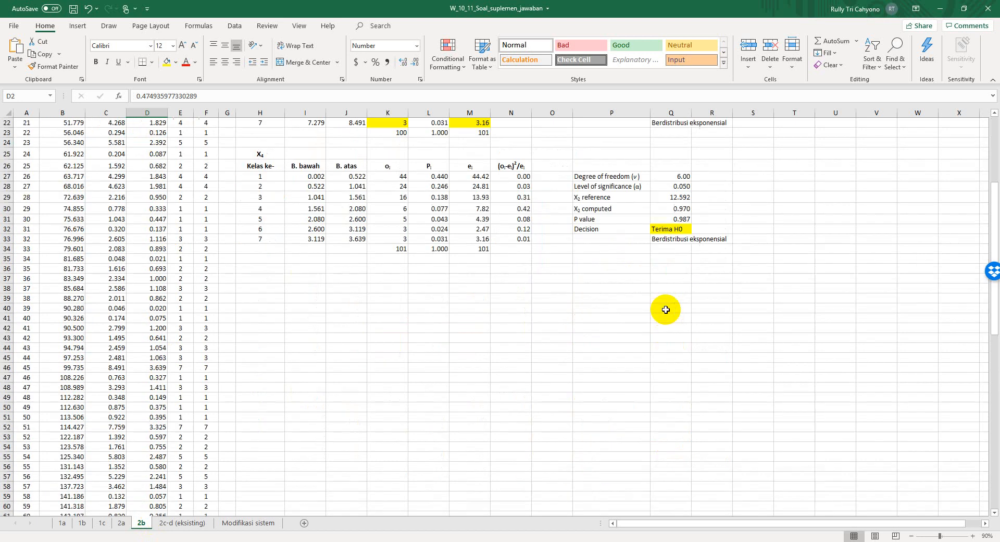
{"action": "scroll", "coordinate": [666, 310], "scroll_direction": "up", "scroll_amount": 7}
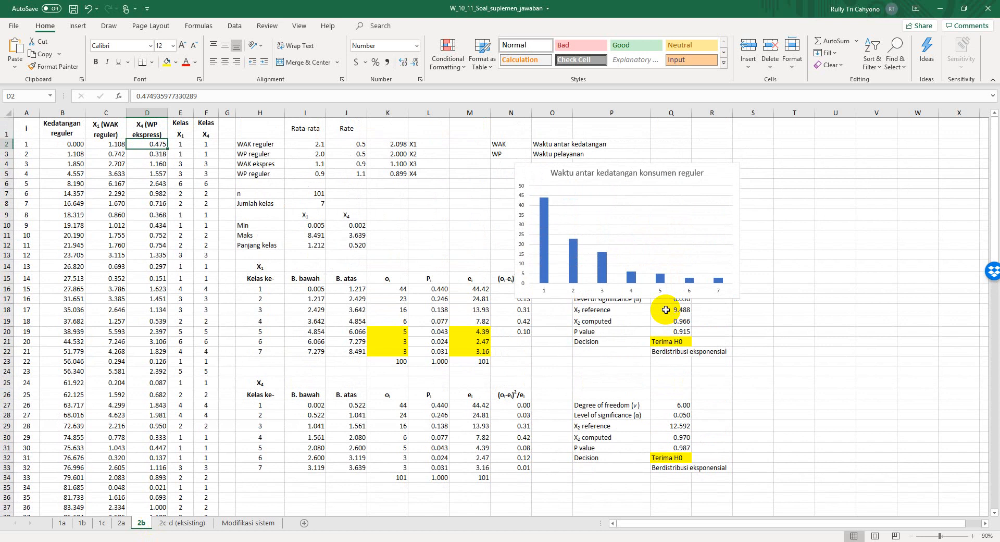
{"action": "left_click", "coordinate": [182, 523]}
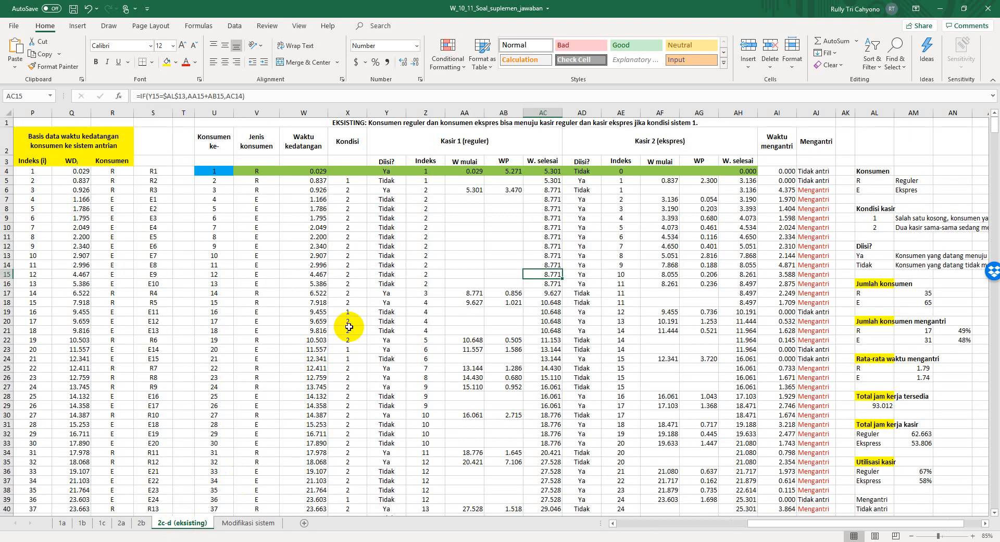
{"action": "left_click_drag", "start_coordinate": [750, 524], "coordinate": [614, 527]}
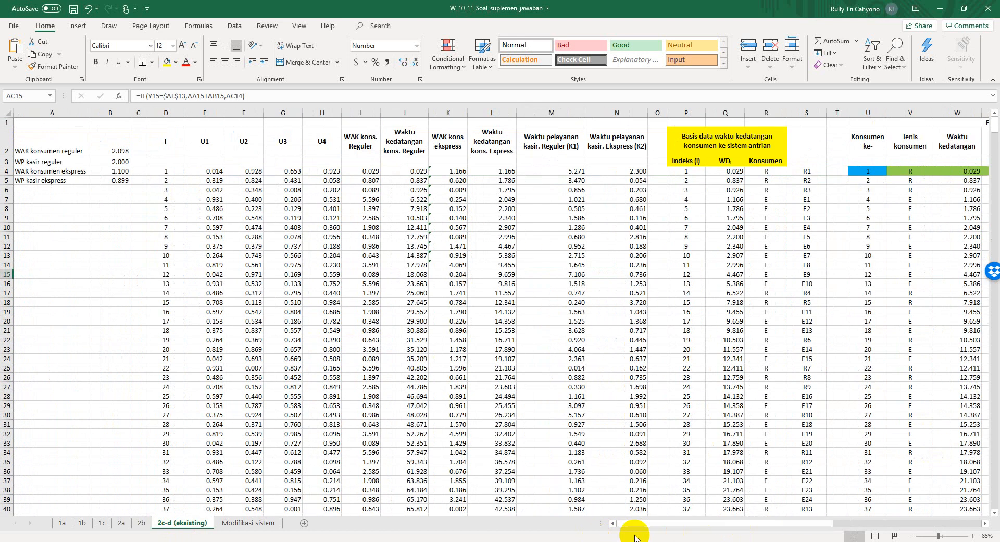
Switch to the W_10_11_Soal_suplemen.pdf document and read the two queue conditions and parts a to c of question No. 2.
{"action": "mouse_move", "coordinate": [766, 535]}
{"action": "left_click", "coordinate": [824, 508]}
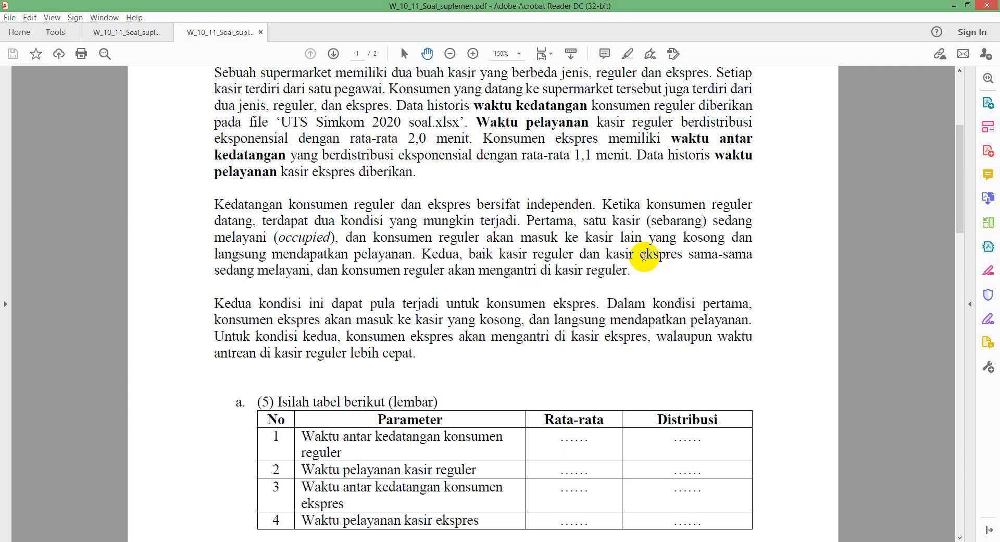
{"action": "scroll", "coordinate": [597, 372], "scroll_direction": "down", "scroll_amount": 3}
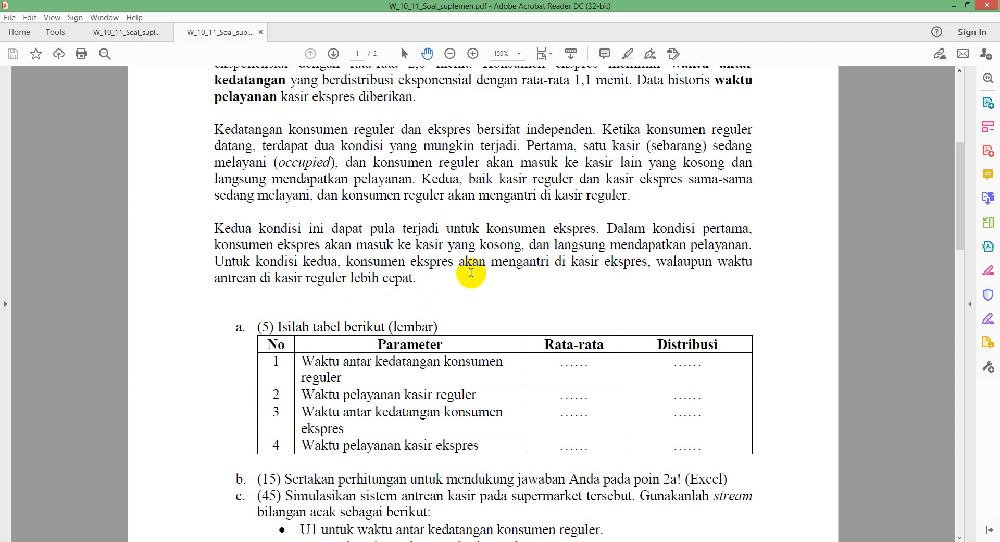
{"action": "scroll", "coordinate": [547, 271], "scroll_direction": "down", "scroll_amount": 6}
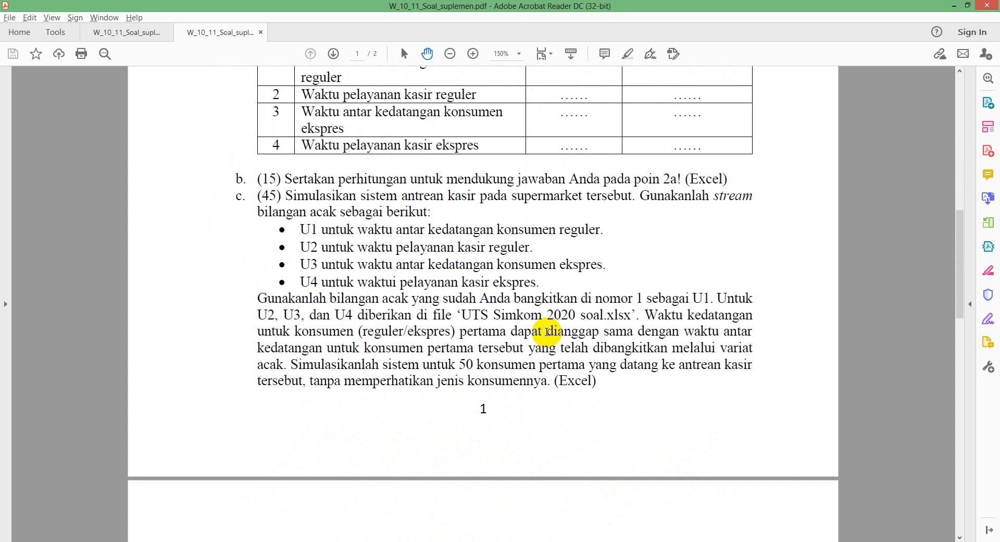
{"action": "scroll", "coordinate": [547, 332], "scroll_direction": "up", "scroll_amount": 3}
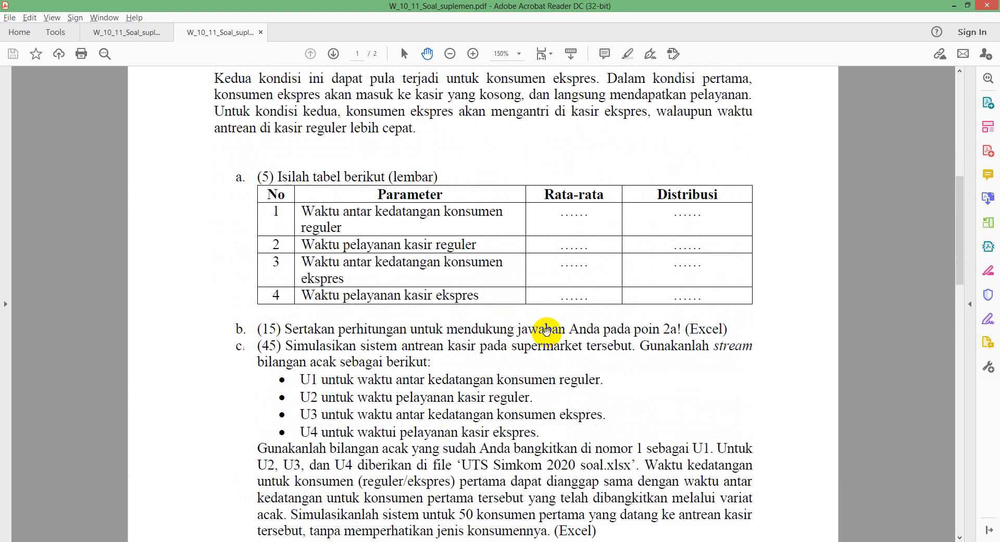
{"action": "scroll", "coordinate": [546, 332], "scroll_direction": "down", "scroll_amount": 3}
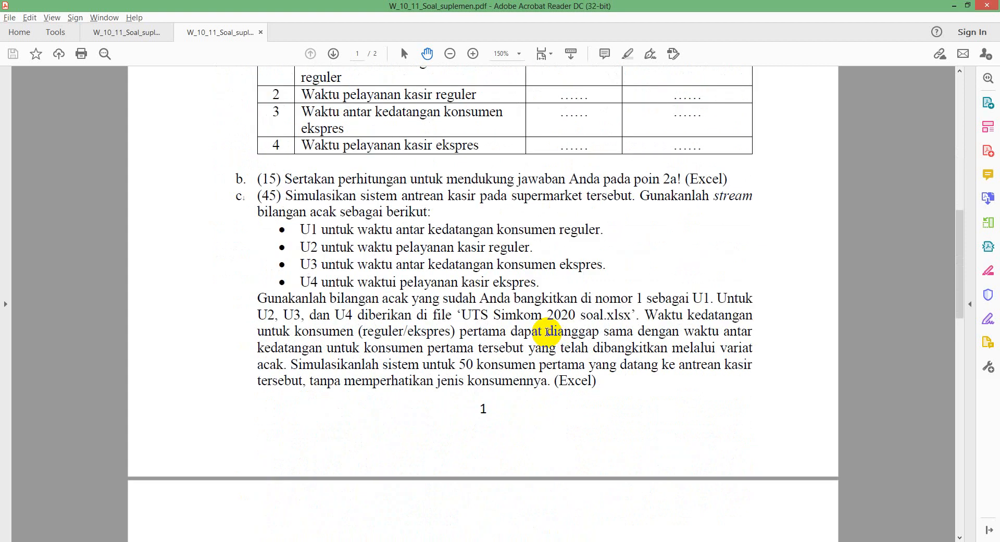
{"action": "scroll", "coordinate": [546, 331], "scroll_direction": "down", "scroll_amount": 3}
{"action": "scroll", "coordinate": [546, 331], "scroll_direction": "up", "scroll_amount": 8}
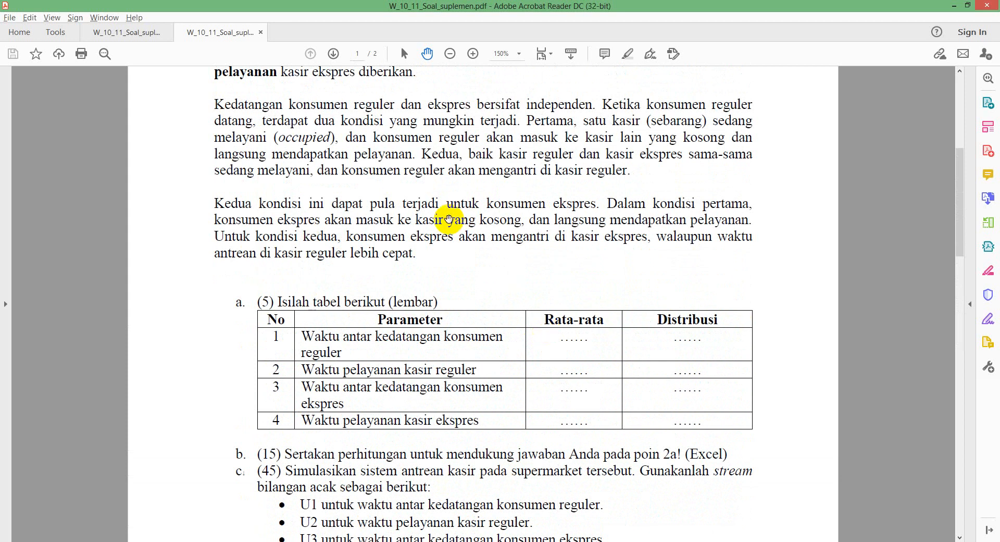
{"action": "scroll", "coordinate": [516, 319], "scroll_direction": "up", "scroll_amount": 3}
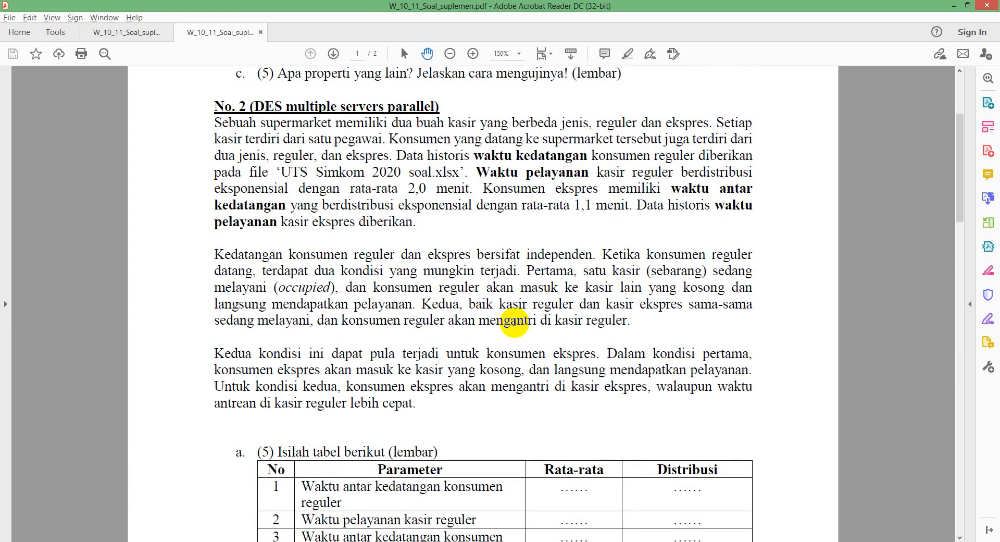
Open the W_10_11_Soal_suplemen_flowchart.pdf document and examine the opening blocks on distribution data, random numbers and random variates.
{"action": "left_click", "coordinate": [135, 32]}
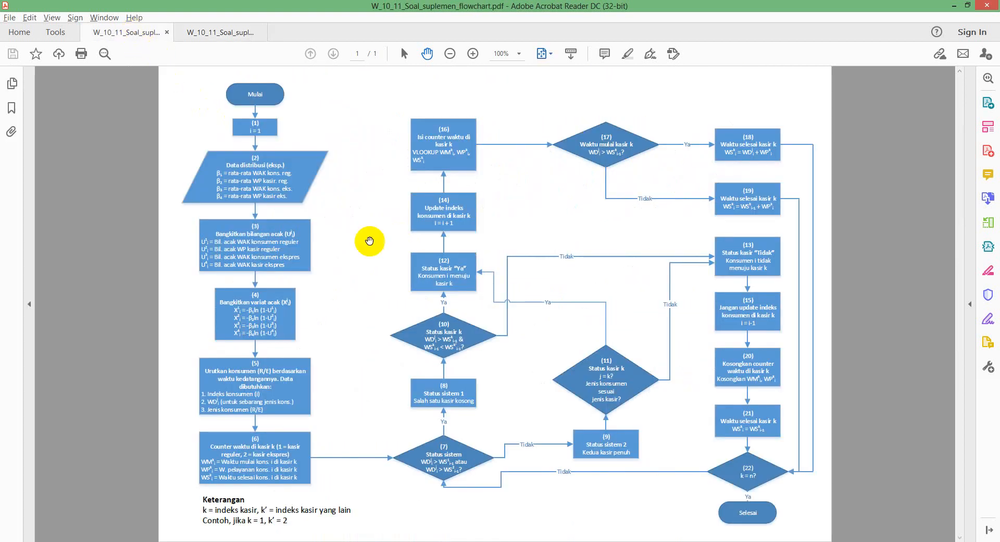
{"action": "scroll", "coordinate": [263, 219], "scroll_direction": "up", "scroll_amount": 1, "text": "ctrl"}
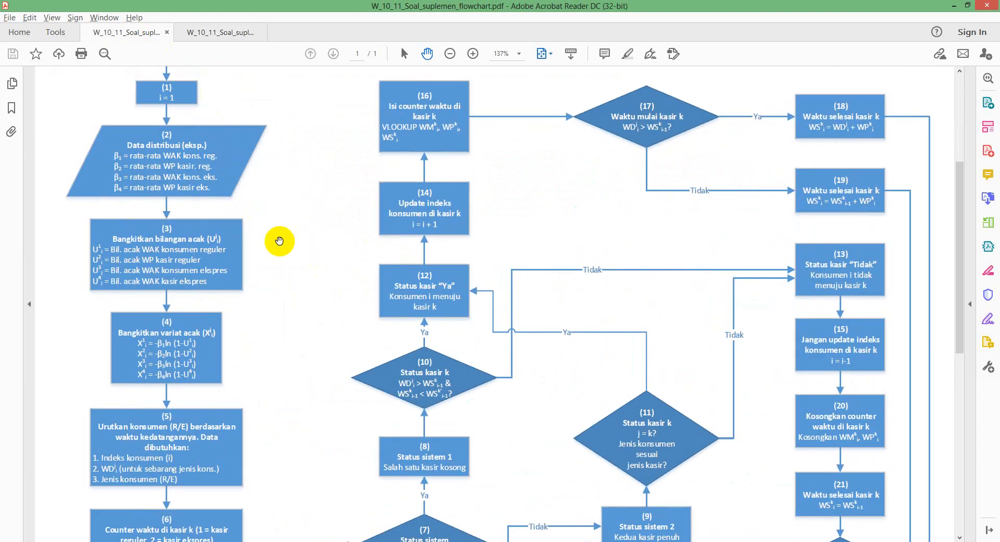
{"action": "scroll", "coordinate": [280, 240], "scroll_direction": "up", "scroll_amount": 2}
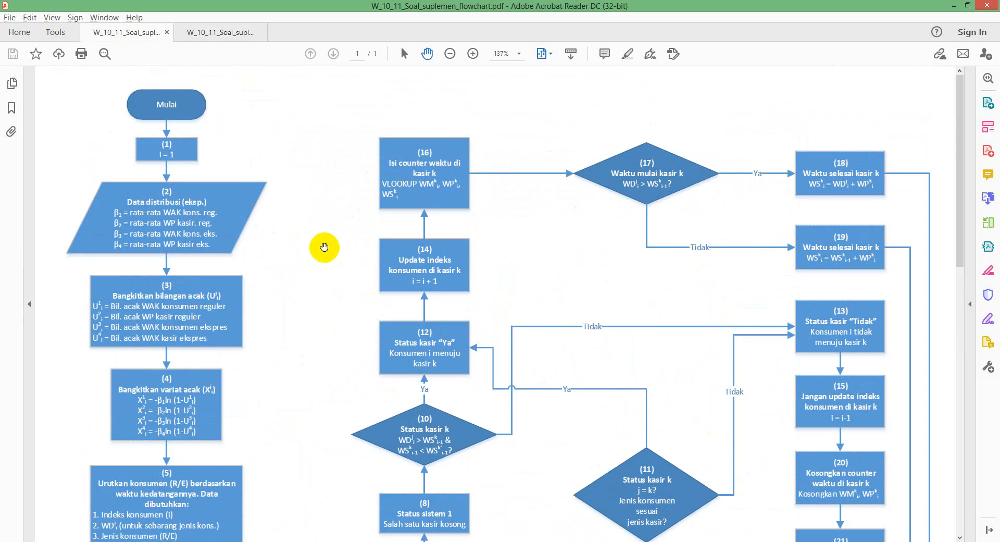
{"action": "scroll", "coordinate": [224, 253], "scroll_direction": "up", "scroll_amount": 1, "text": "ctrl"}
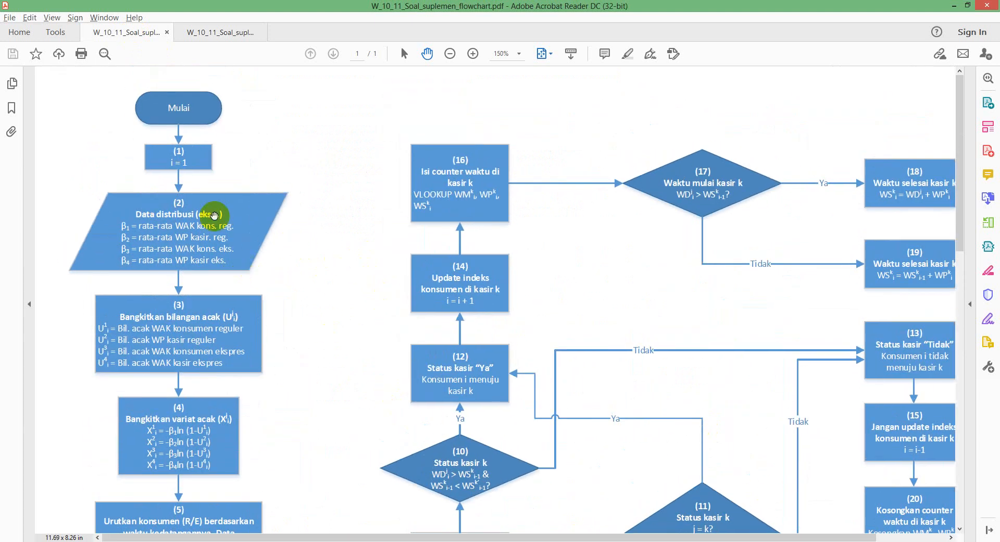
{"action": "scroll", "coordinate": [185, 206], "scroll_direction": "up", "scroll_amount": 2, "text": "ctrl"}
{"action": "left_click_drag", "start_coordinate": [183, 243], "coordinate": [364, 269]}
{"action": "scroll", "coordinate": [364, 269], "scroll_direction": "down", "scroll_amount": 2, "text": "ctrl"}
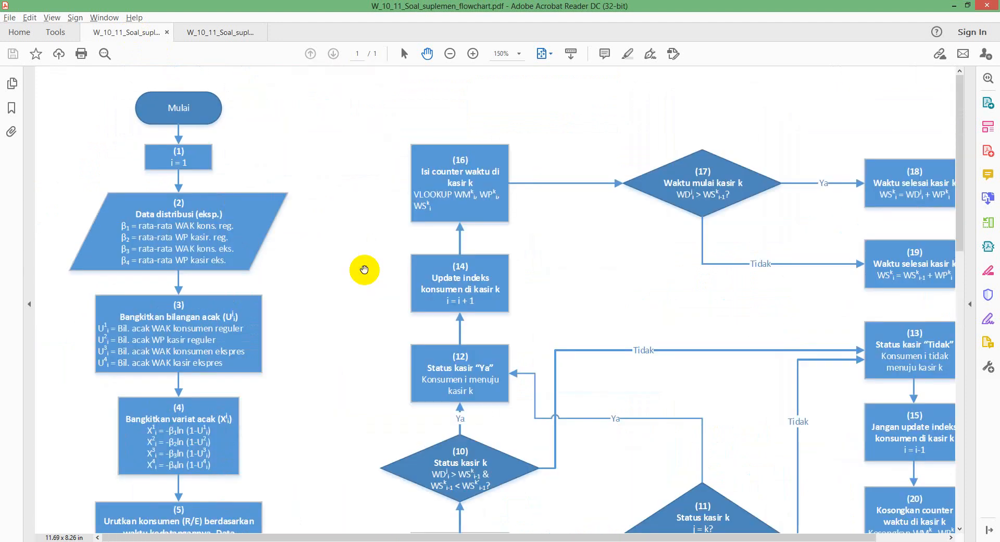
{"action": "scroll", "coordinate": [246, 231], "scroll_direction": "up", "scroll_amount": 1, "text": "ctrl"}
{"action": "scroll", "coordinate": [244, 232], "scroll_direction": "down", "scroll_amount": 1, "text": "ctrl"}
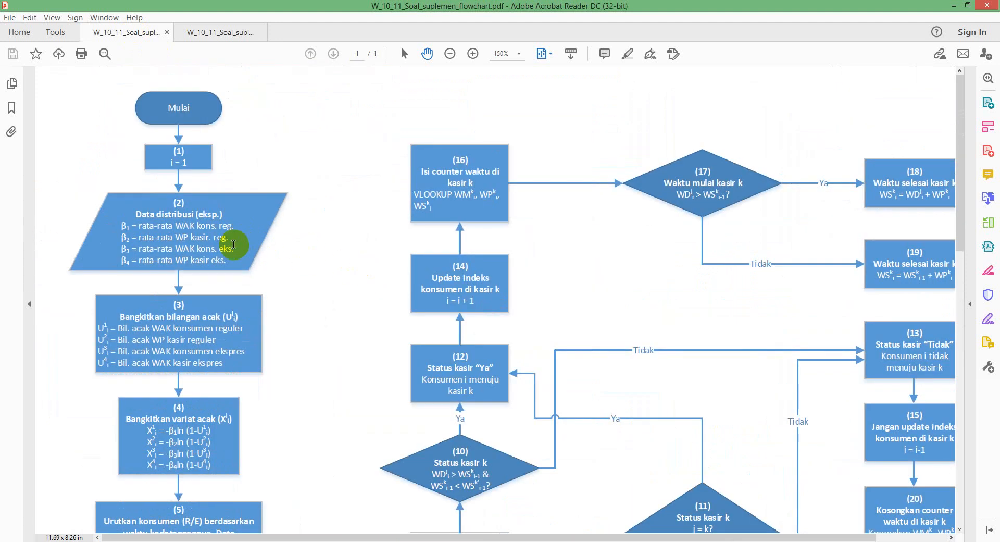
{"action": "left_click_drag", "start_coordinate": [233, 253], "coordinate": [358, 256]}
{"action": "left_click", "coordinate": [315, 277]}
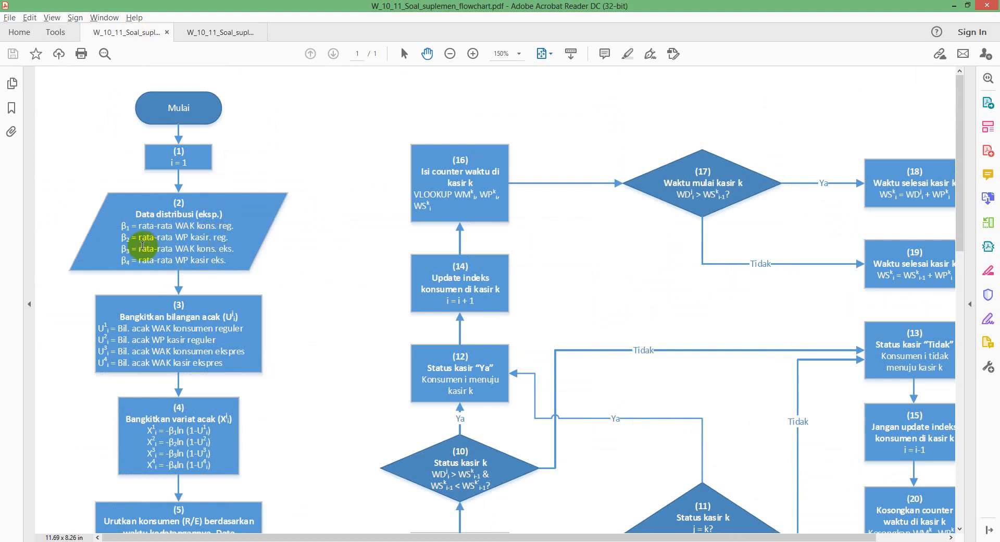
Arrange the W_10_11_Soal_suplemen_flowchart.pdf window and the W_10_11_Soal_suplemen_jawaban workbook side by side, clearing the Paint drawing and other windows from view.
{"action": "left_click", "coordinate": [967, 6]}
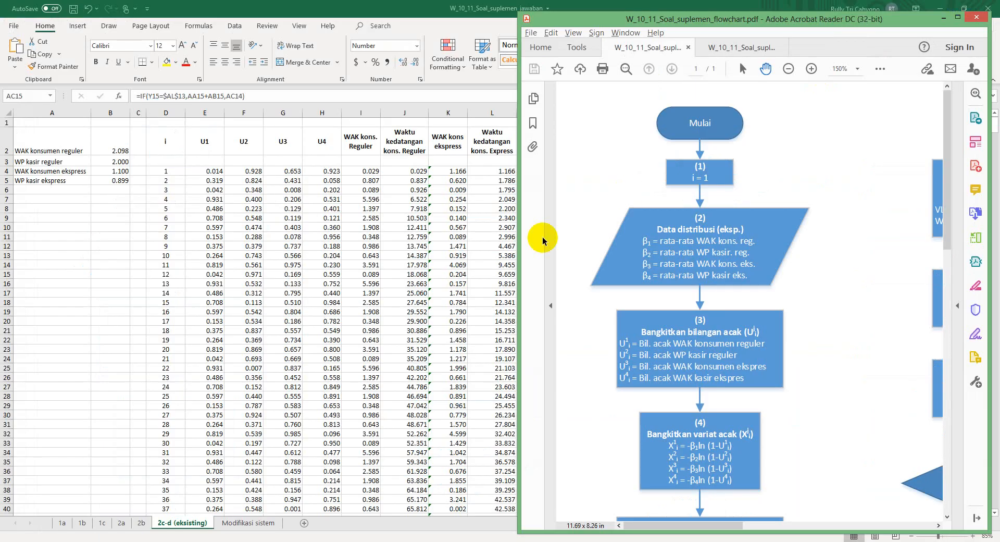
{"action": "left_click", "coordinate": [420, 14]}
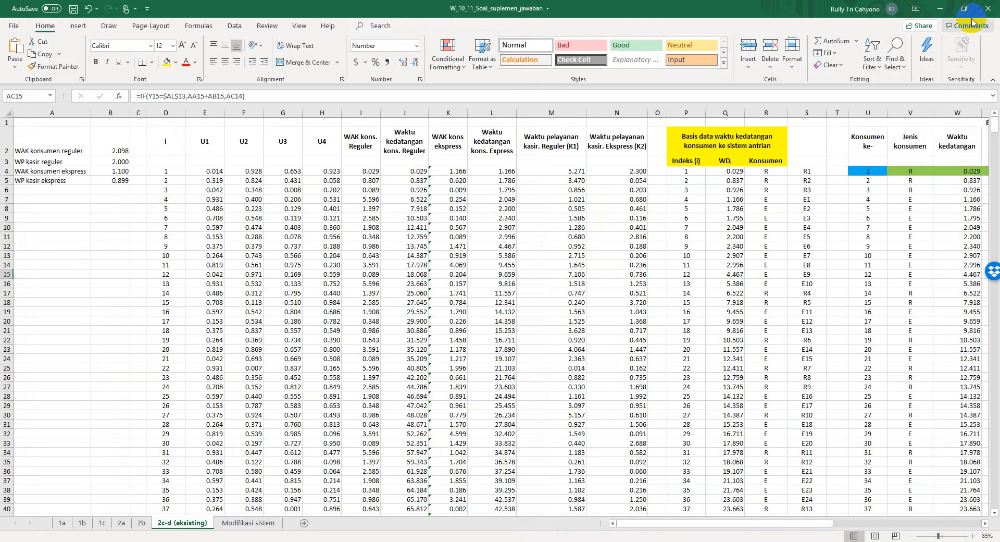
{"action": "left_click", "coordinate": [963, 9]}
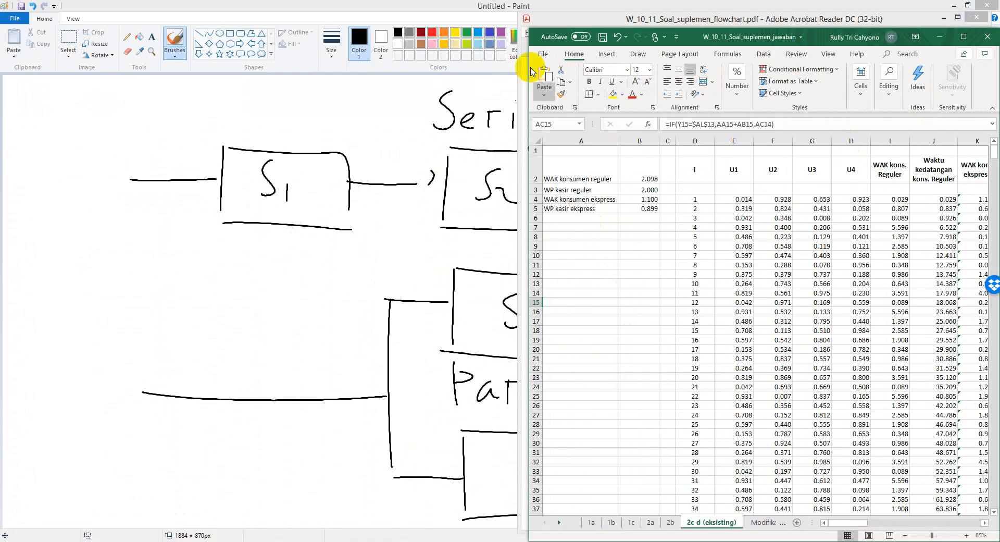
{"action": "left_click", "coordinate": [461, 17]}
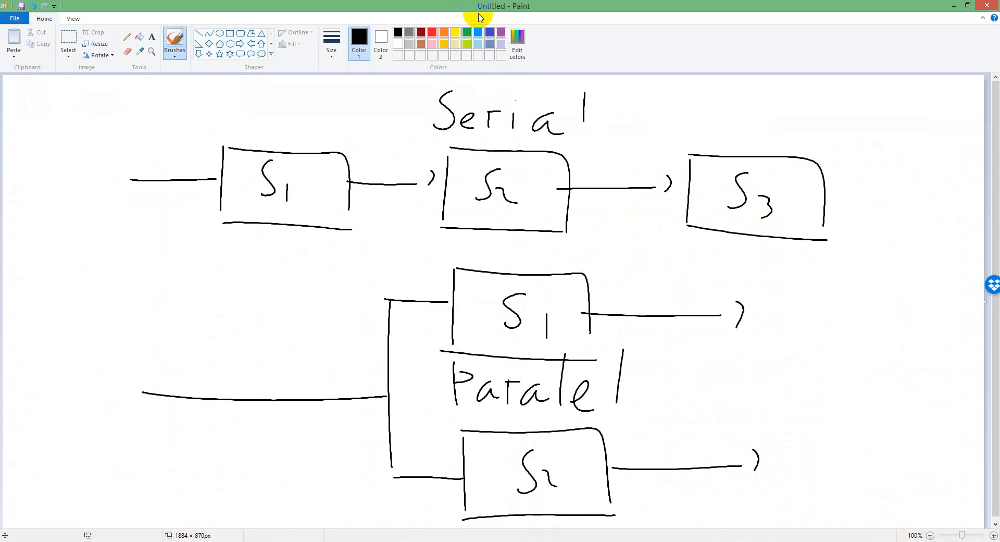
{"action": "left_click", "coordinate": [960, 9]}
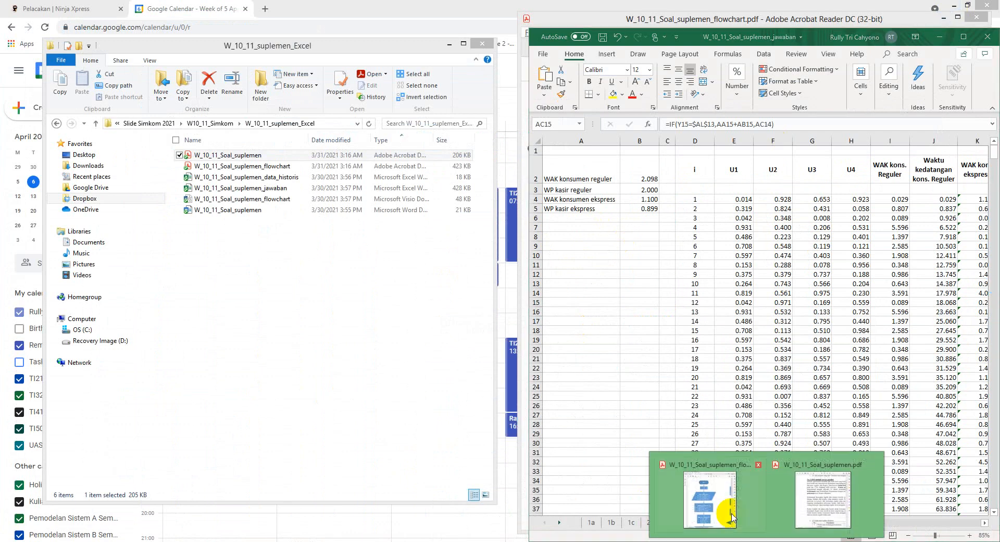
{"action": "left_click", "coordinate": [726, 508]}
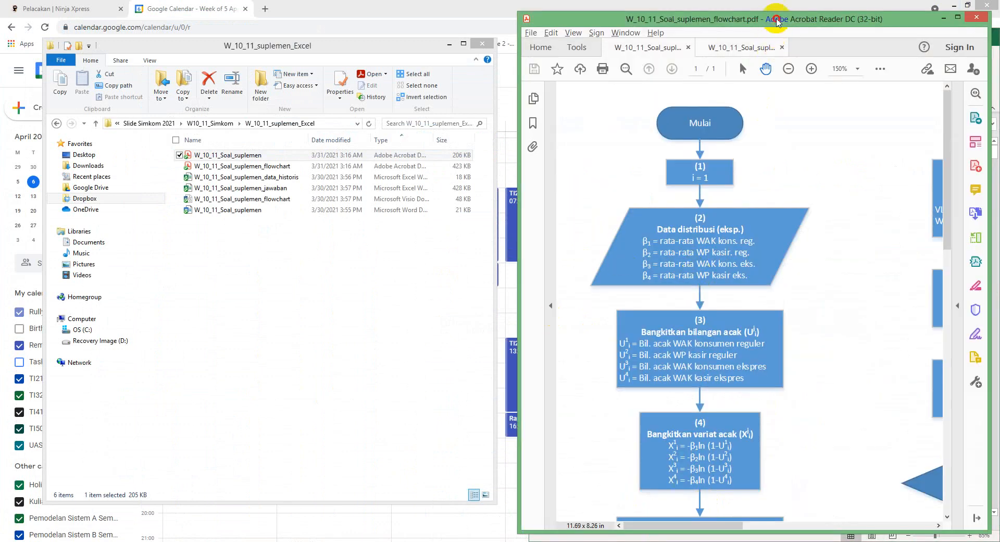
{"action": "left_click_drag", "start_coordinate": [774, 17], "coordinate": [272, 23]}
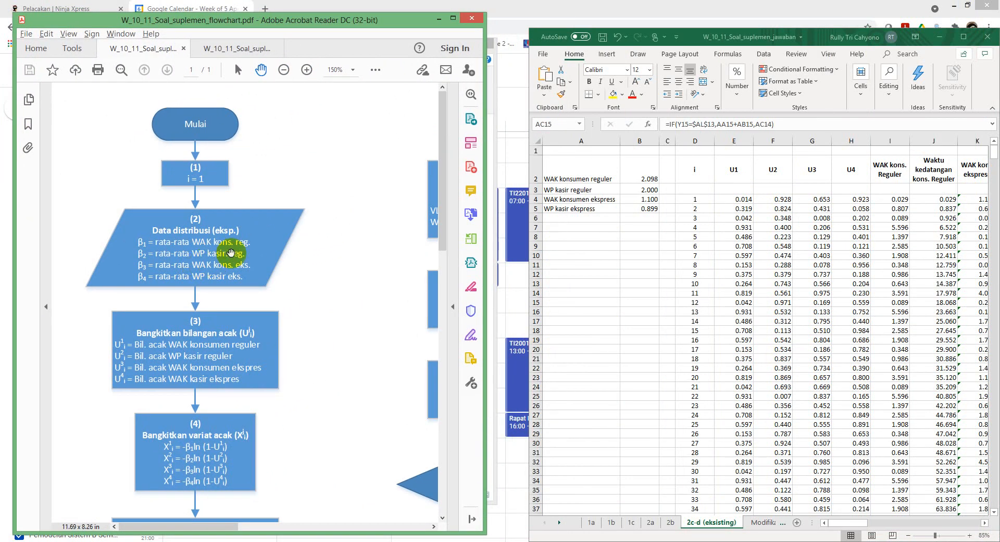
{"action": "left_click_drag", "start_coordinate": [527, 235], "coordinate": [486, 239]}
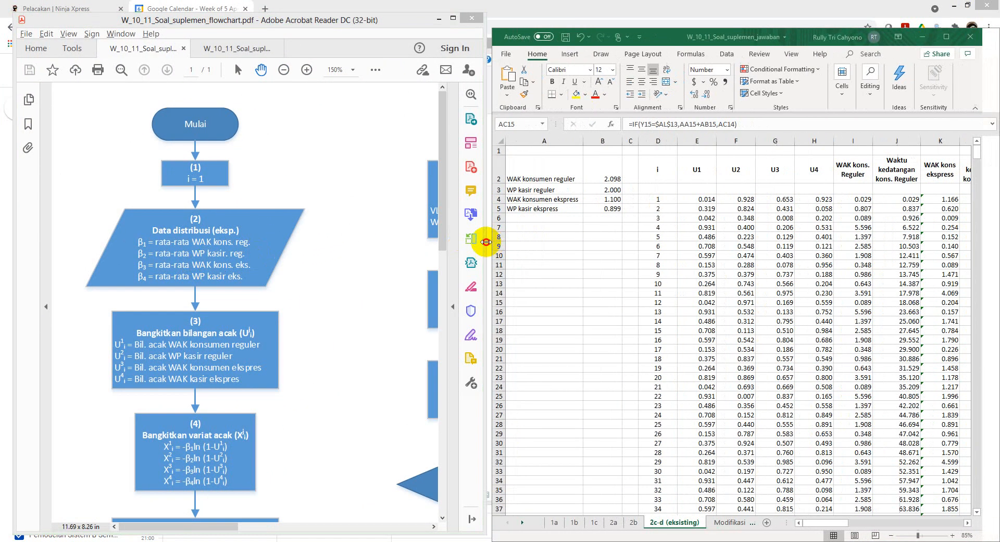
{"action": "left_click", "coordinate": [981, 5]}
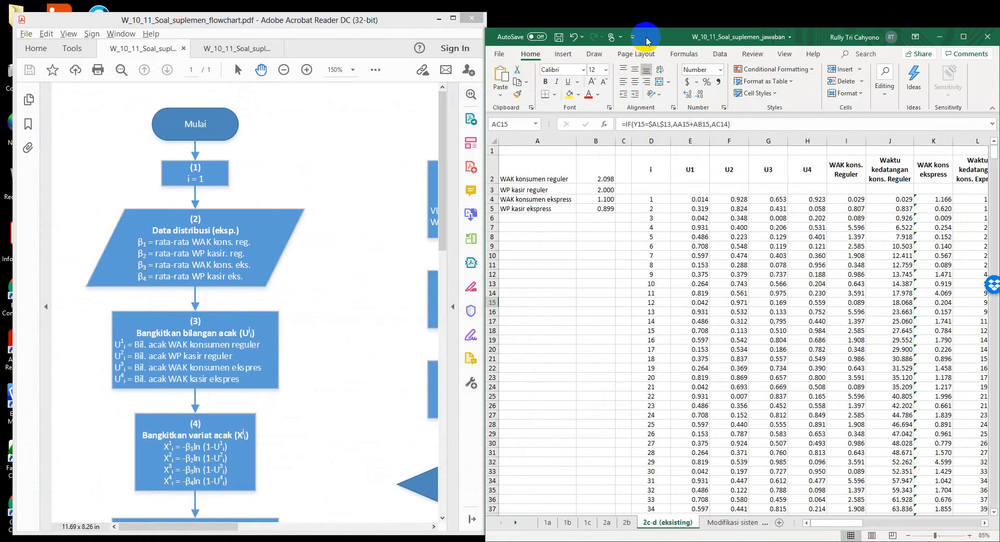
{"action": "left_click_drag", "start_coordinate": [661, 42], "coordinate": [671, 25]}
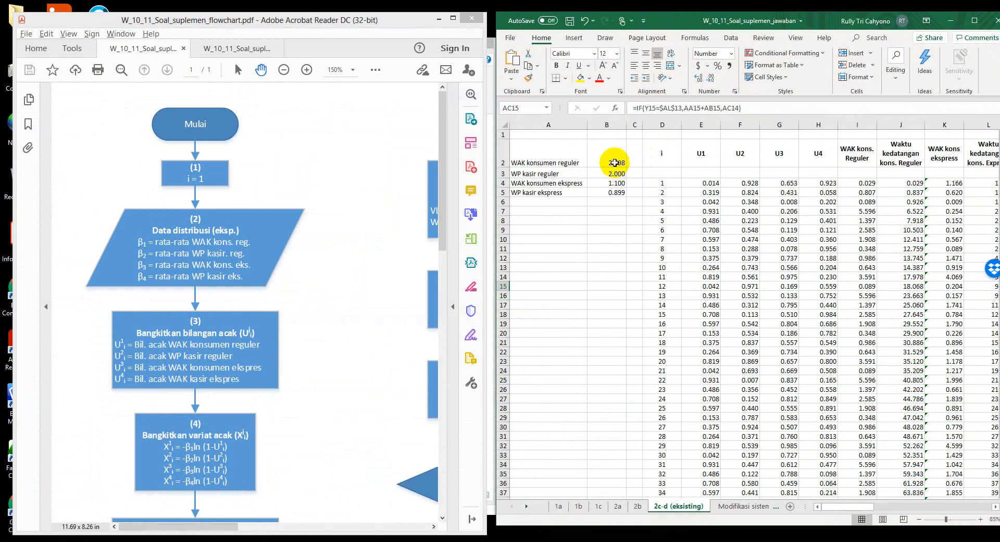
Check the source formulas of the regular customer, regular cashier and express customer averages in B2 to B4 against flowchart block 2.
{"action": "left_click", "coordinate": [615, 162]}
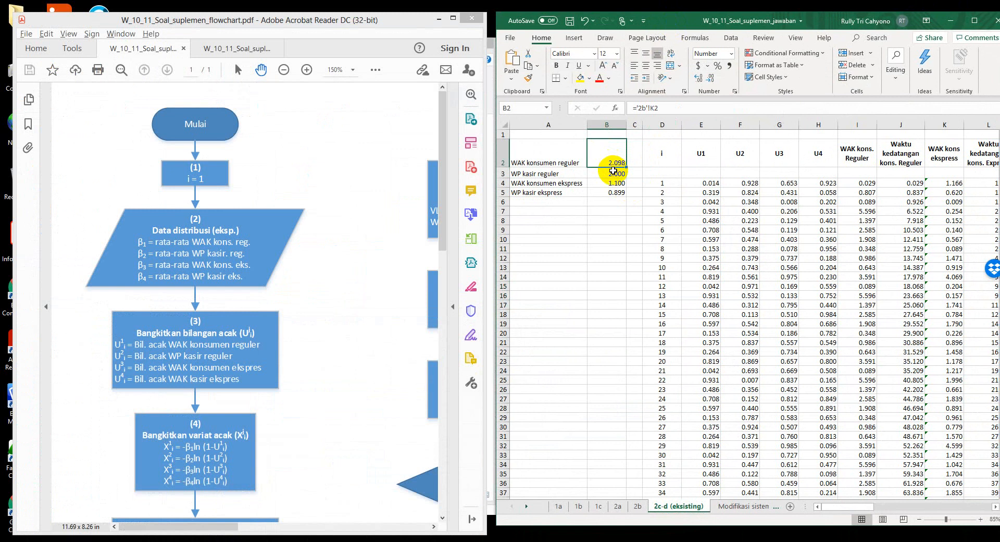
{"action": "left_click", "coordinate": [614, 173]}
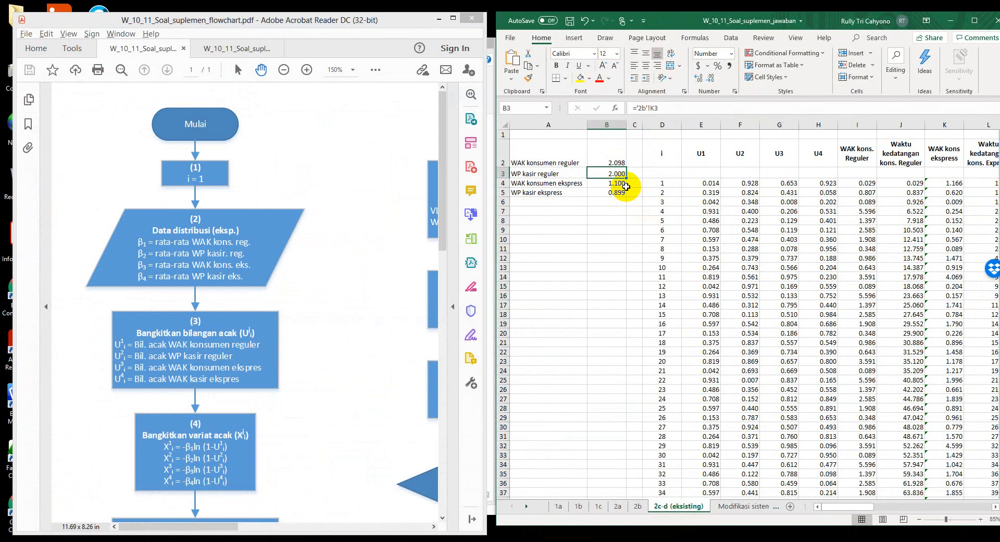
{"action": "left_click", "coordinate": [624, 187]}
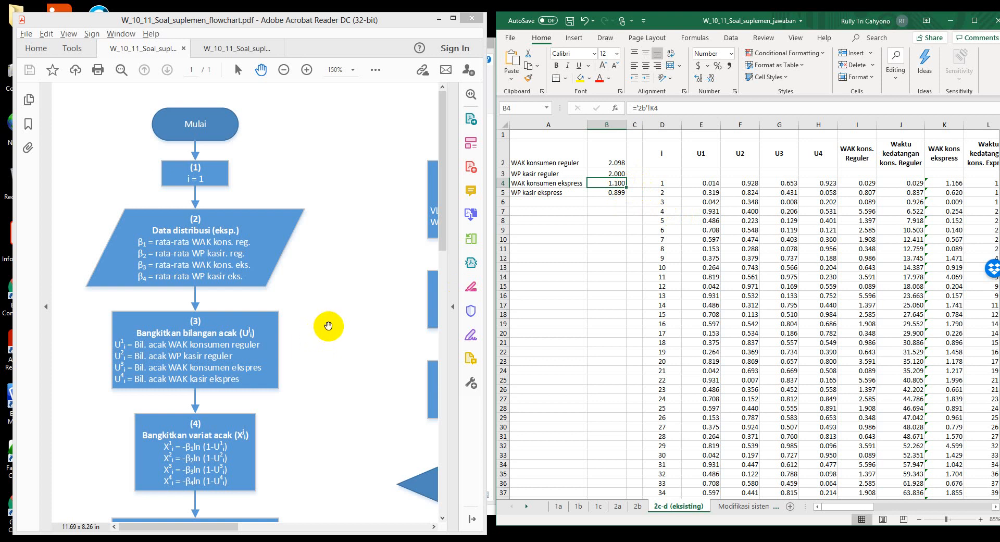
Compare flowchart block 3 with the first random numbers under U1 to U4 in cells E4 to H4.
{"action": "left_click", "coordinate": [320, 330]}
{"action": "scroll", "coordinate": [318, 332], "scroll_direction": "down", "scroll_amount": 1}
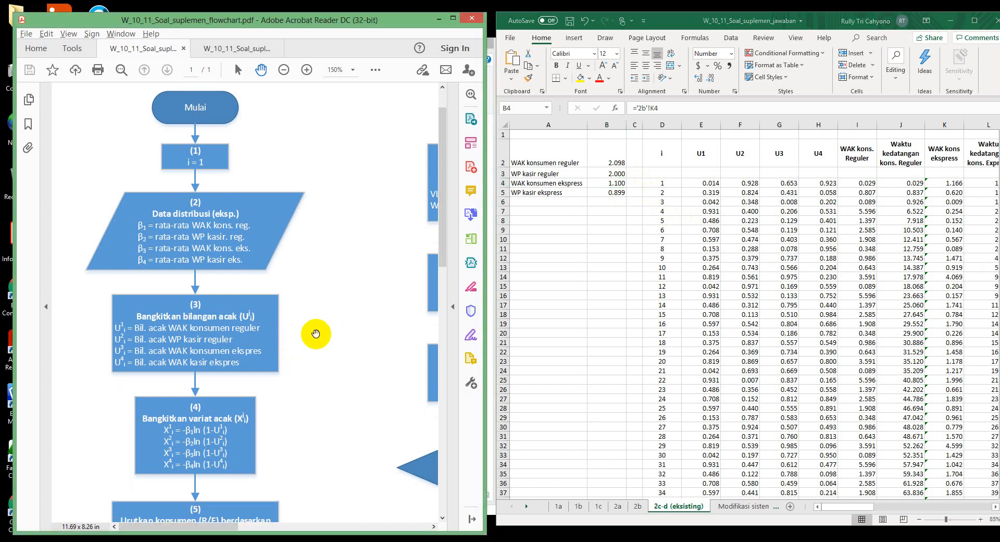
{"action": "scroll", "coordinate": [316, 334], "scroll_direction": "down", "scroll_amount": 1}
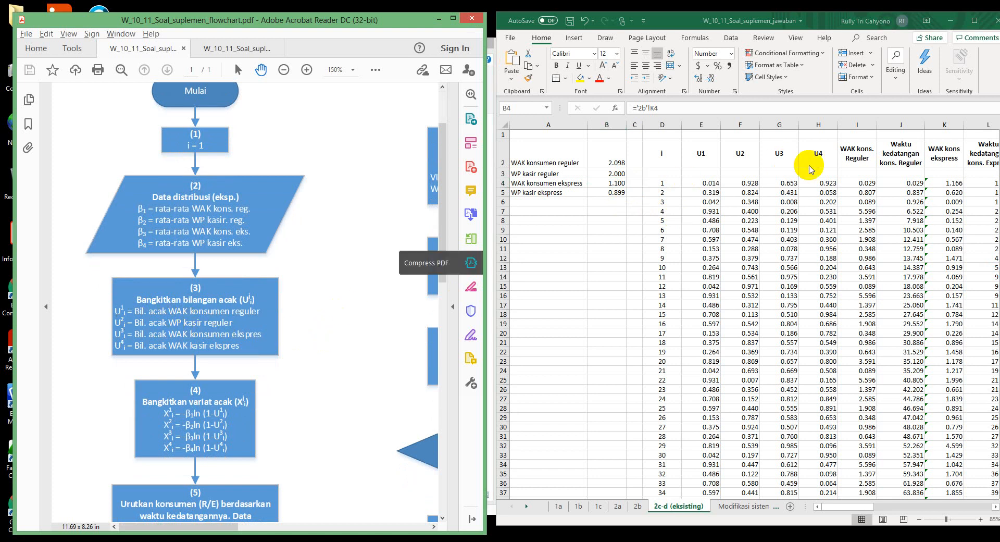
{"action": "left_click", "coordinate": [705, 182]}
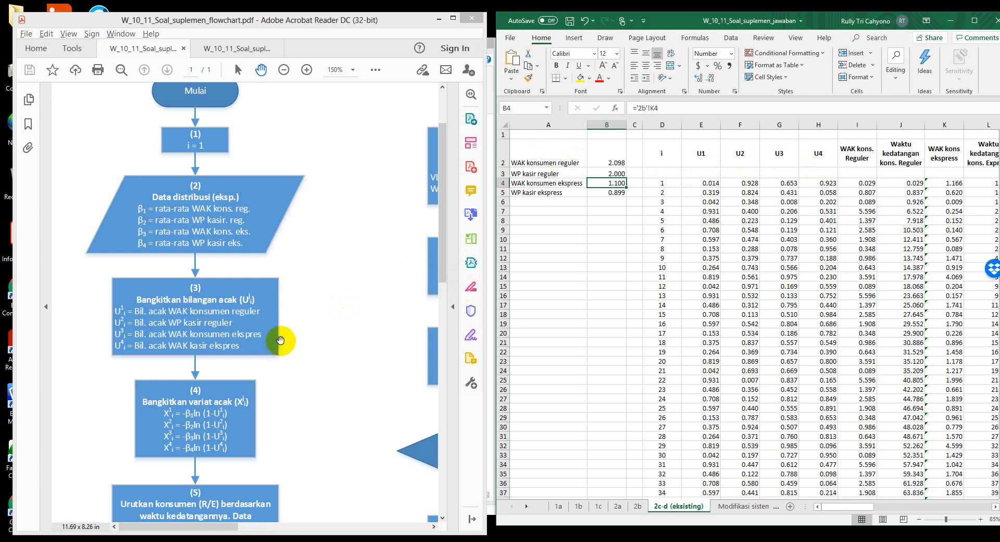
{"action": "left_click", "coordinate": [748, 182]}
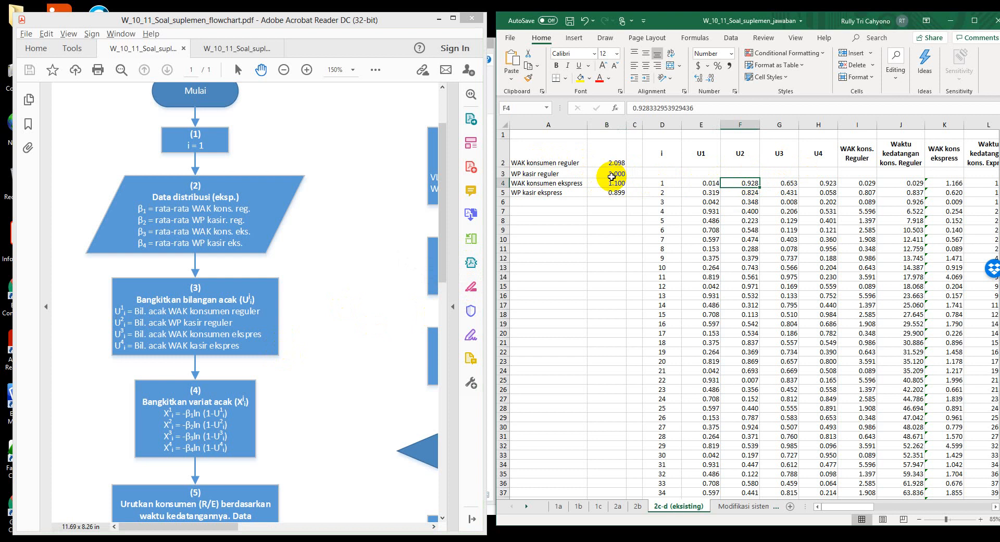
{"action": "left_click", "coordinate": [780, 183]}
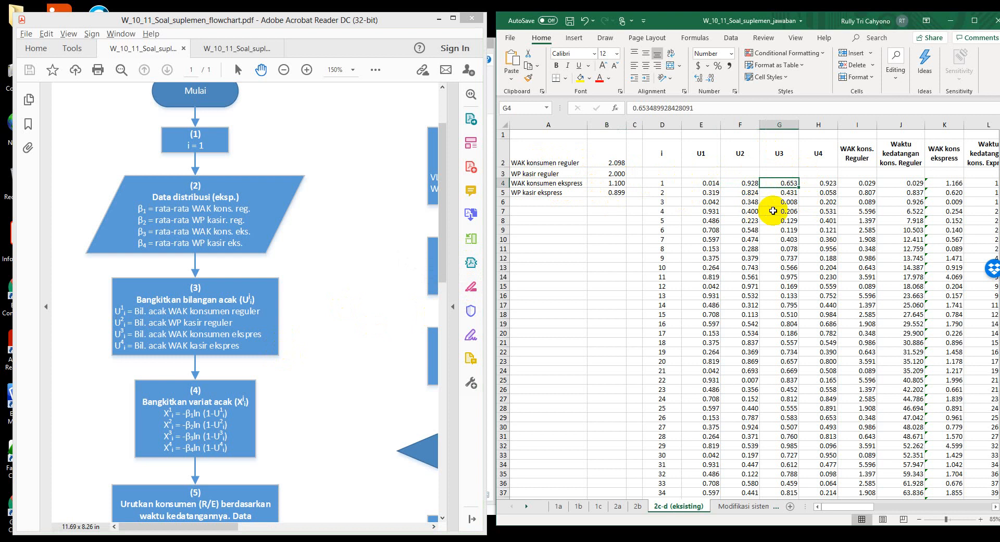
{"action": "left_click", "coordinate": [821, 184]}
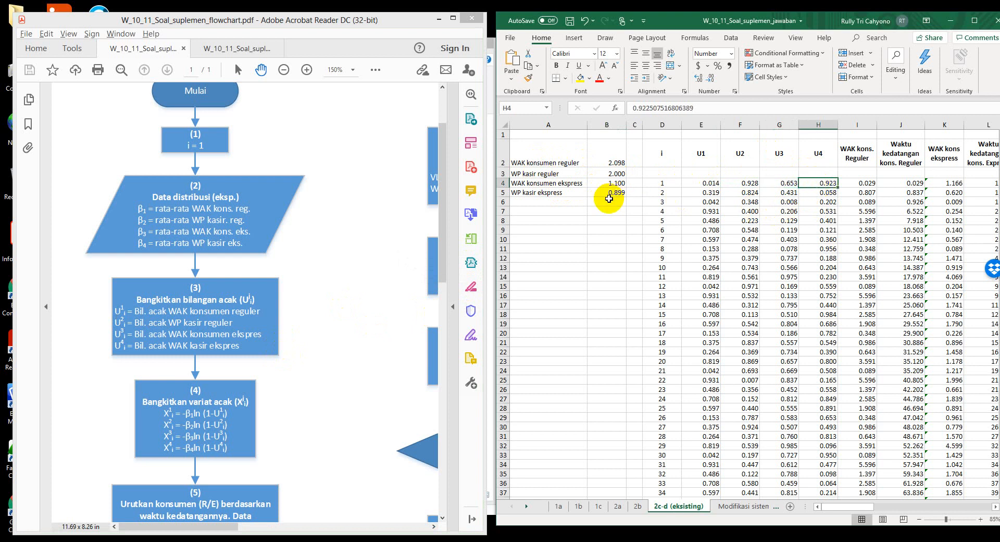
Compare the random variate formulas in flowchart block 4 with the regular customer interarrival formula in cell I4.
{"action": "left_click", "coordinate": [332, 358]}
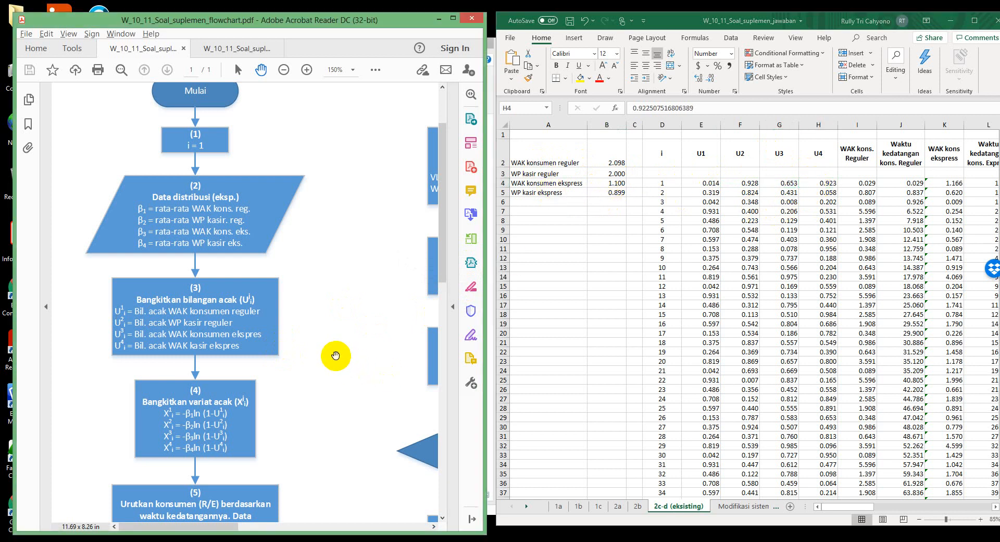
{"action": "scroll", "coordinate": [334, 352], "scroll_direction": "down", "scroll_amount": 1}
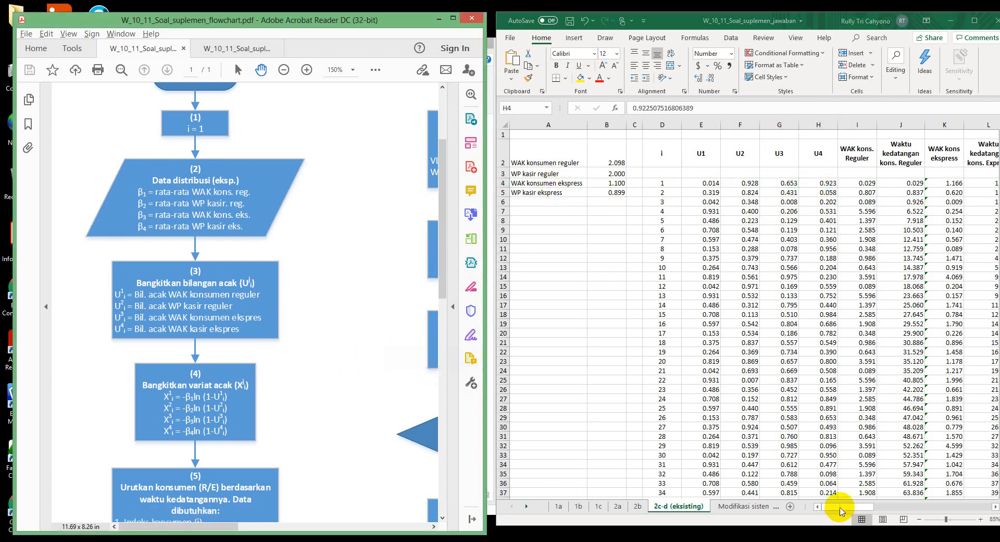
{"action": "left_click", "coordinate": [830, 508]}
{"action": "left_click_drag", "start_coordinate": [868, 508], "coordinate": [892, 508]}
{"action": "left_click", "coordinate": [617, 182]}
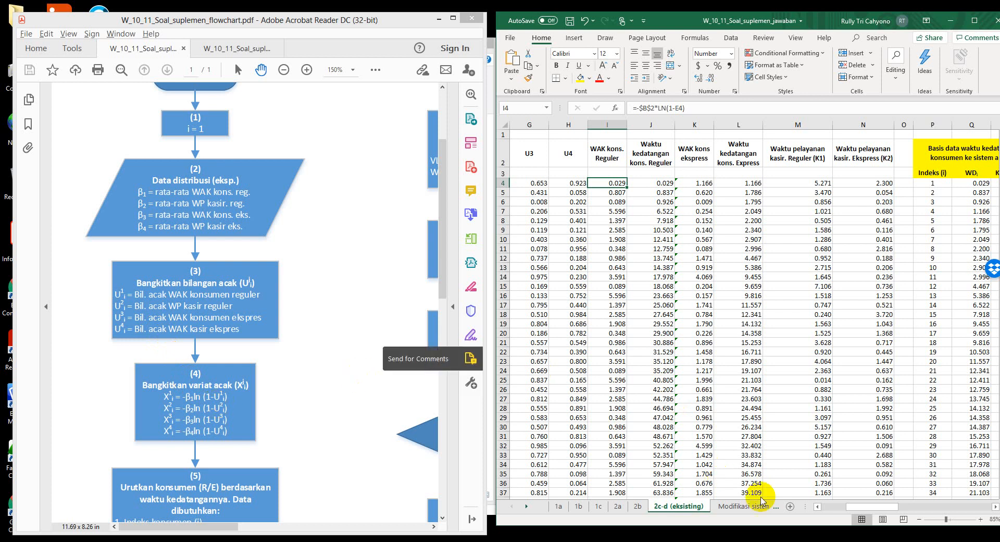
Inspect the index formula in D4 and look down through the generated rows of the i column and back to the start.
{"action": "left_click_drag", "start_coordinate": [863, 509], "coordinate": [815, 495]}
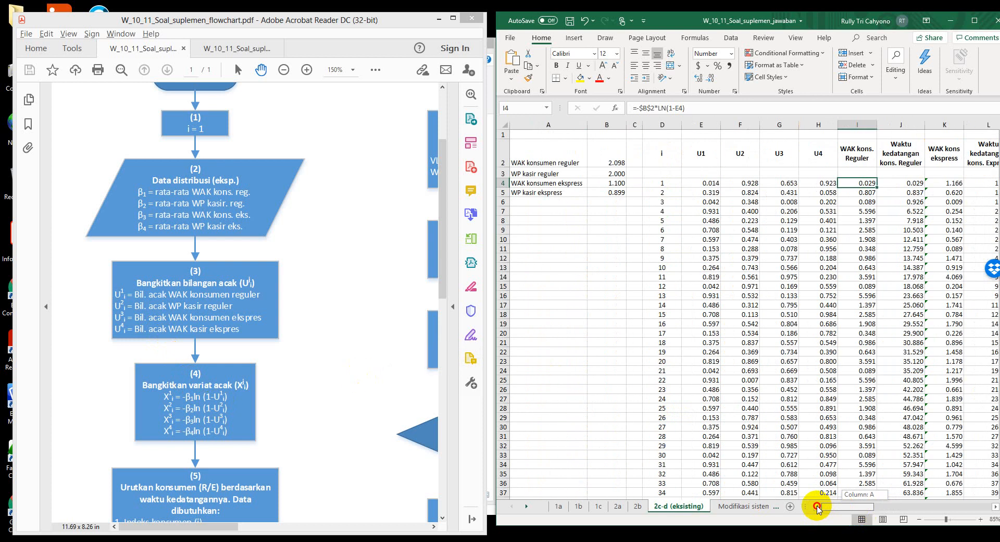
{"action": "left_click", "coordinate": [668, 185]}
{"action": "scroll", "coordinate": [638, 409], "scroll_direction": "down", "scroll_amount": 13}
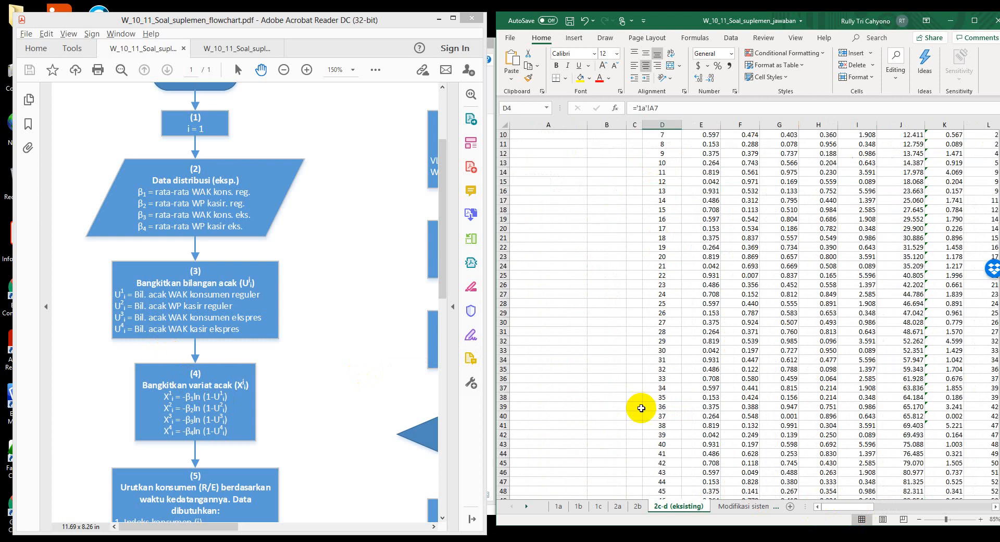
{"action": "scroll", "coordinate": [652, 465], "scroll_direction": "down", "scroll_amount": 20}
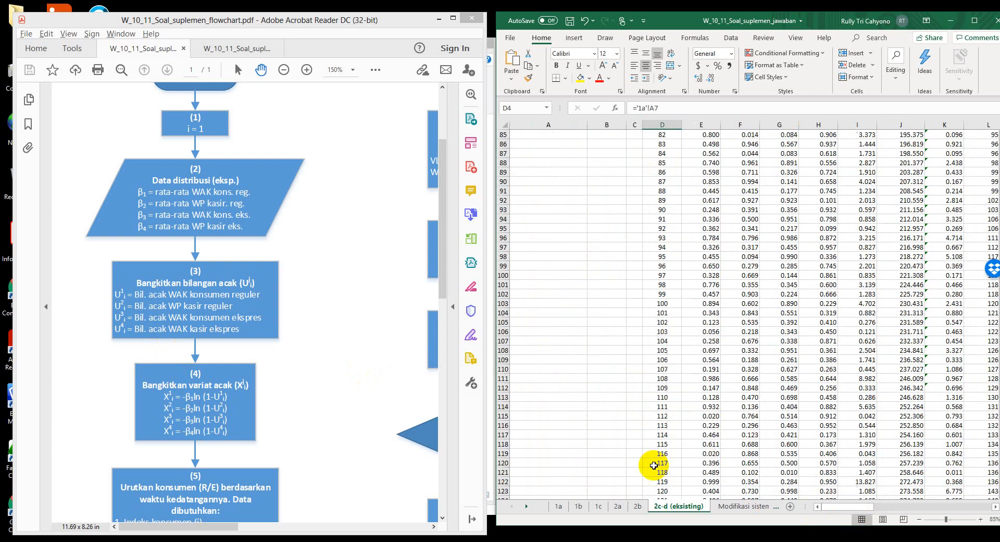
{"action": "scroll", "coordinate": [654, 465], "scroll_direction": "down", "scroll_amount": 20}
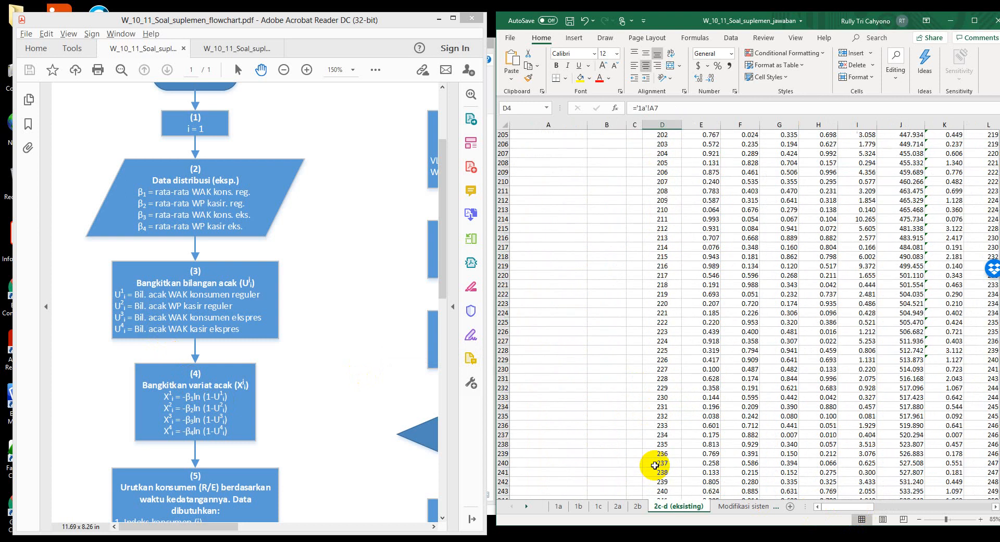
{"action": "scroll", "coordinate": [770, 417], "scroll_direction": "down", "scroll_amount": 8}
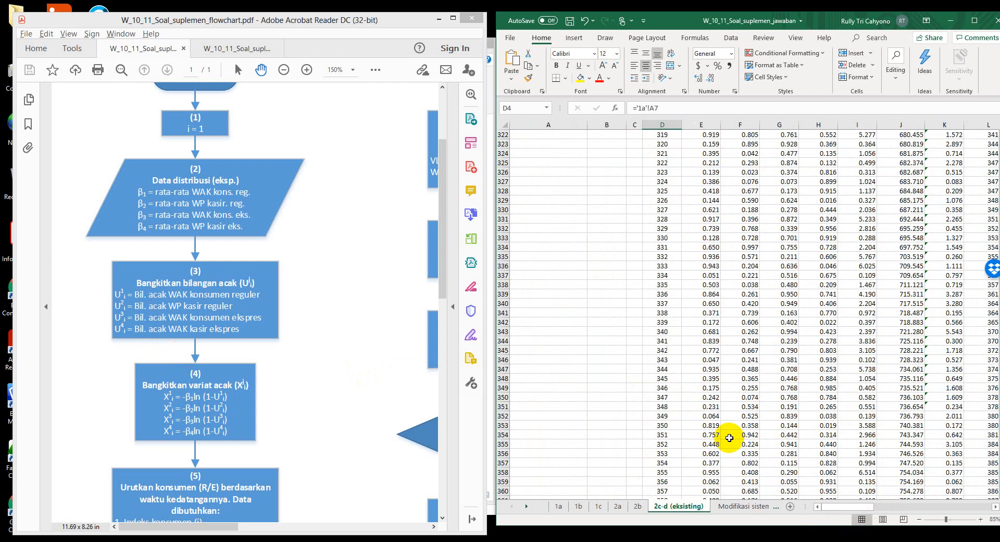
{"action": "scroll", "coordinate": [683, 408], "scroll_direction": "up", "scroll_amount": 20}
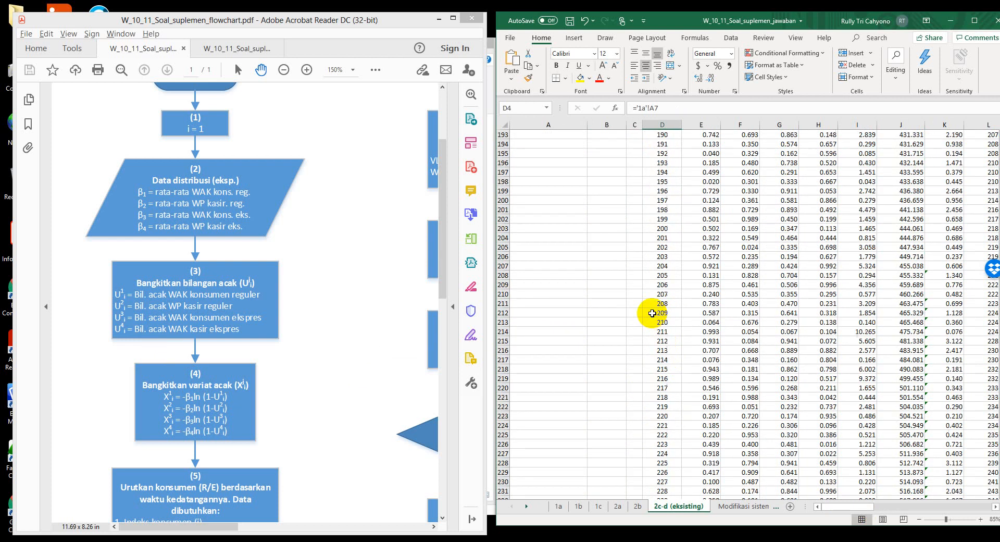
{"action": "scroll", "coordinate": [653, 318], "scroll_direction": "up", "scroll_amount": 20}
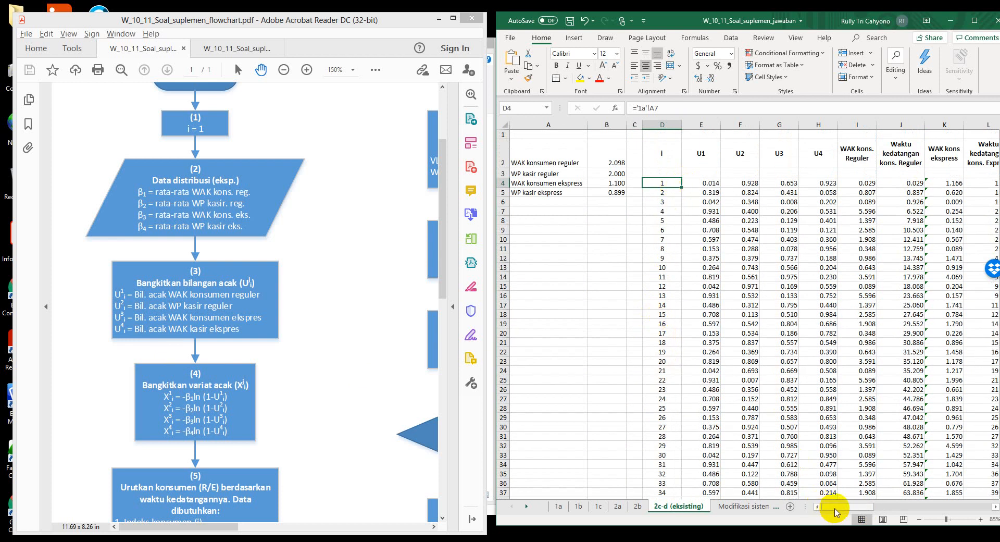
Examine the express interarrival time in K4 and the first arrival time formulas for express customers in L4 and regular customers in J4.
{"action": "left_click_drag", "start_coordinate": [834, 506], "coordinate": [866, 508]}
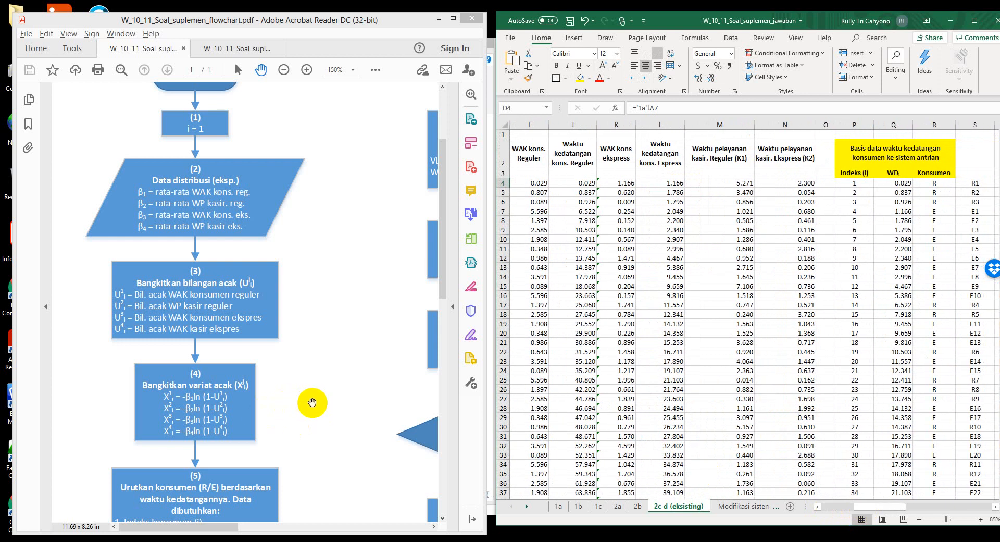
{"action": "left_click", "coordinate": [312, 402]}
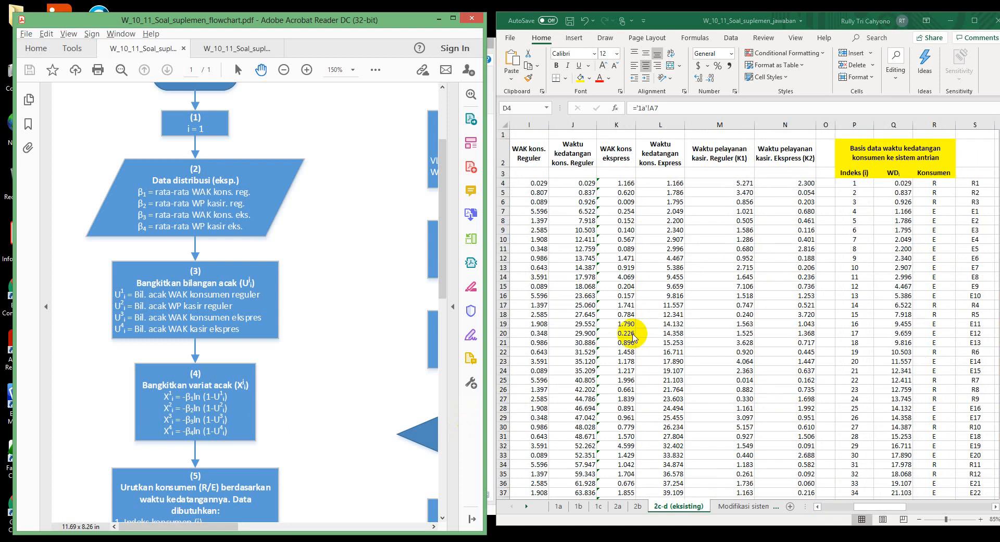
{"action": "left_click", "coordinate": [632, 185]}
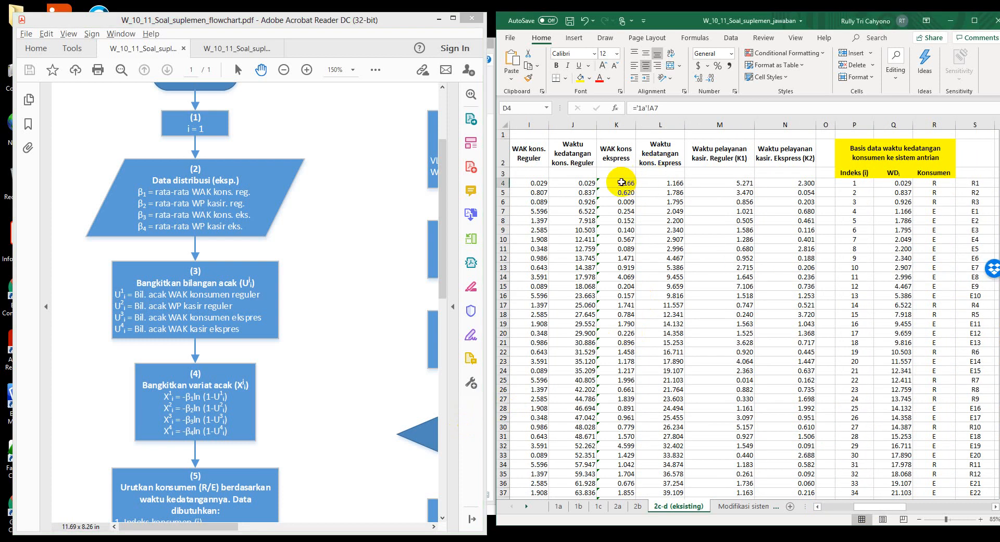
{"action": "left_click", "coordinate": [621, 182]}
{"action": "left_click", "coordinate": [651, 183]}
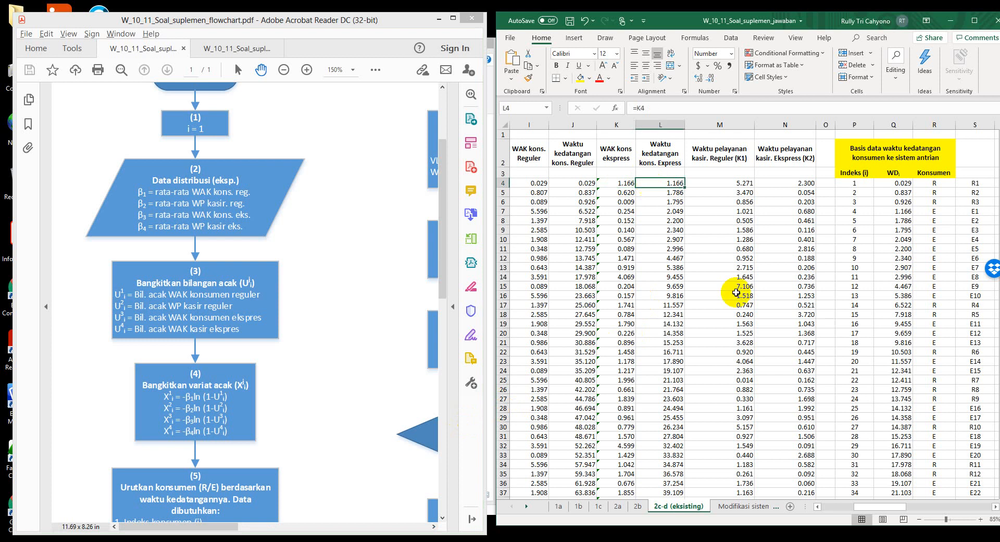
{"action": "left_click_drag", "start_coordinate": [875, 508], "coordinate": [849, 514]}
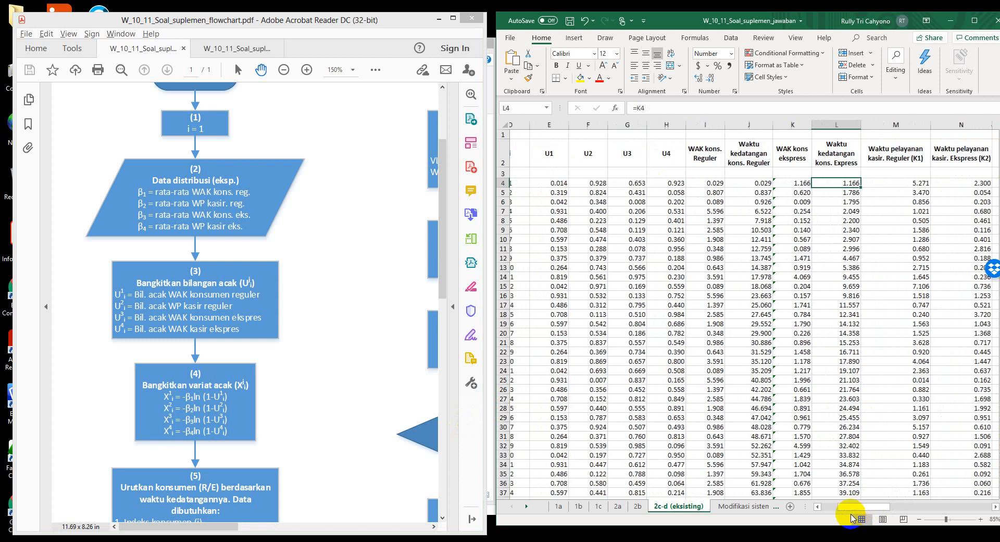
{"action": "left_click", "coordinate": [737, 180]}
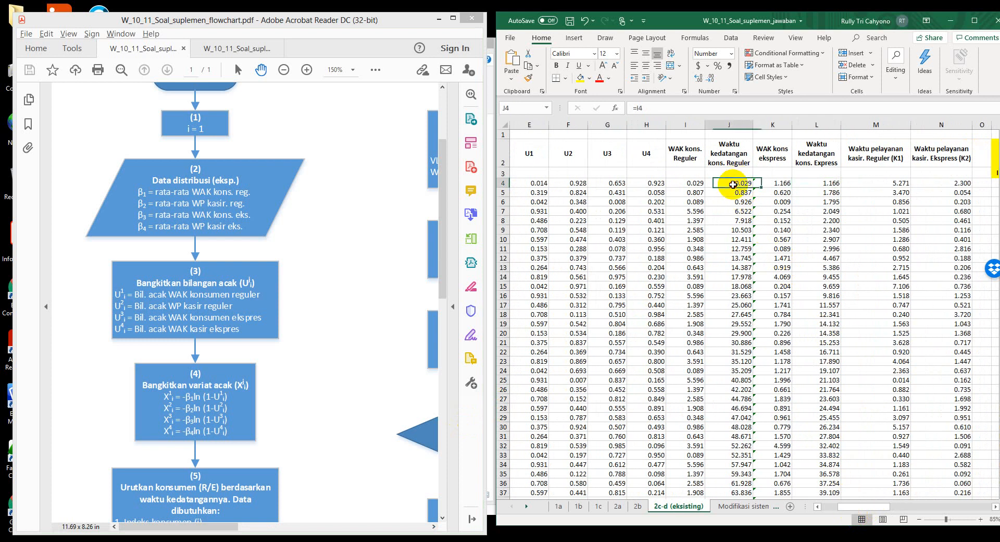
Inspect the cumulative arrival time formulas for regular customers in J5 and J6 and for express customers in L6.
{"action": "left_click", "coordinate": [732, 199]}
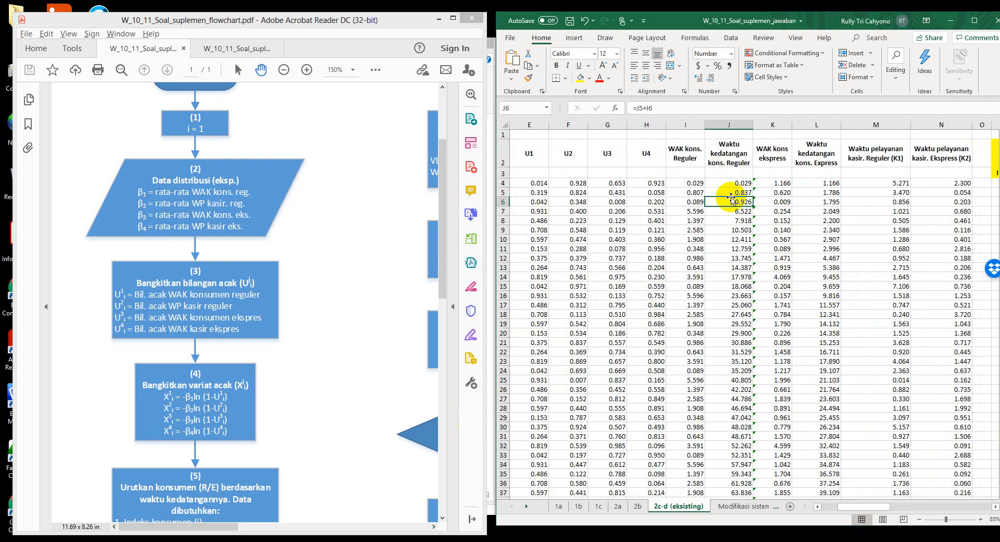
{"action": "left_click", "coordinate": [735, 182]}
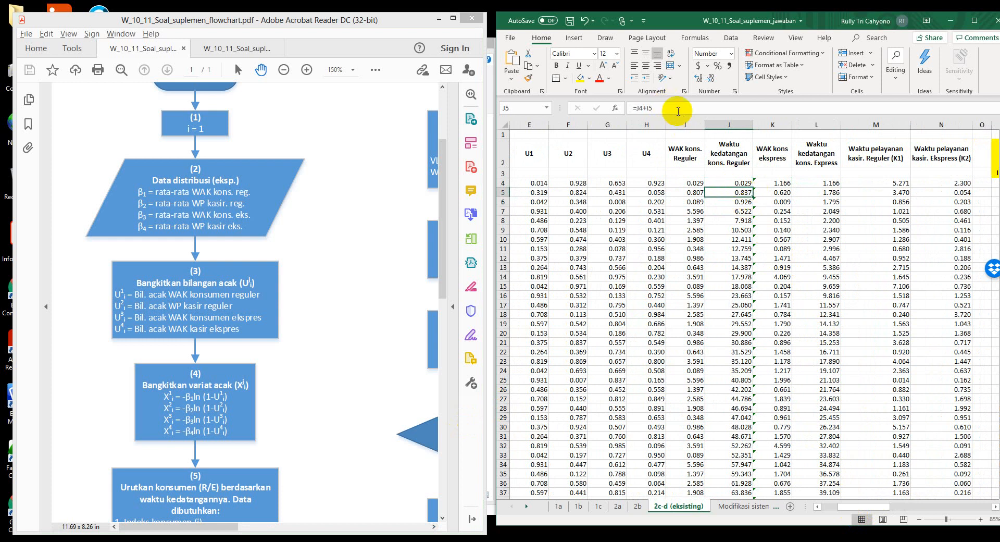
{"action": "double_click", "coordinate": [743, 191]}
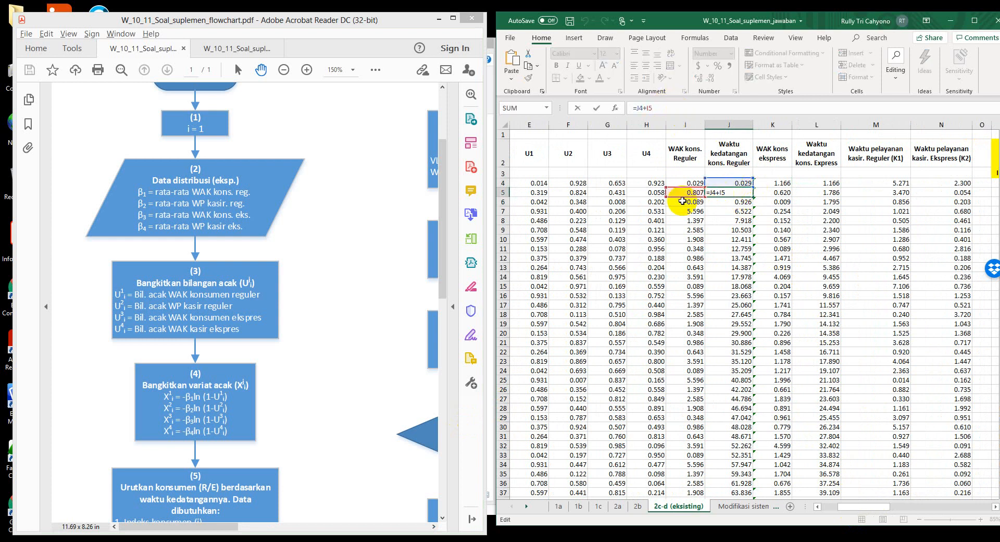
{"action": "key", "text": "Escape"}
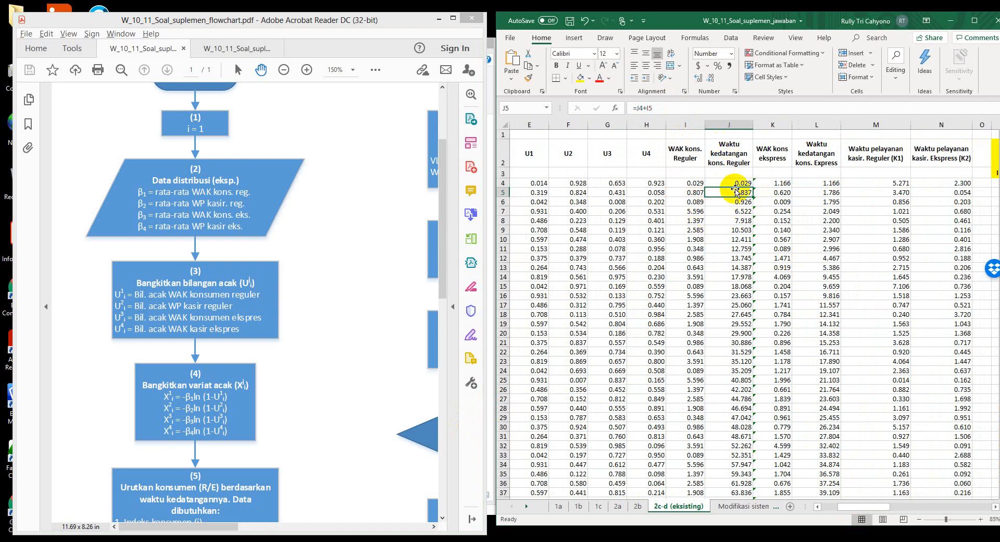
{"action": "left_click", "coordinate": [772, 184]}
{"action": "left_click", "coordinate": [828, 201]}
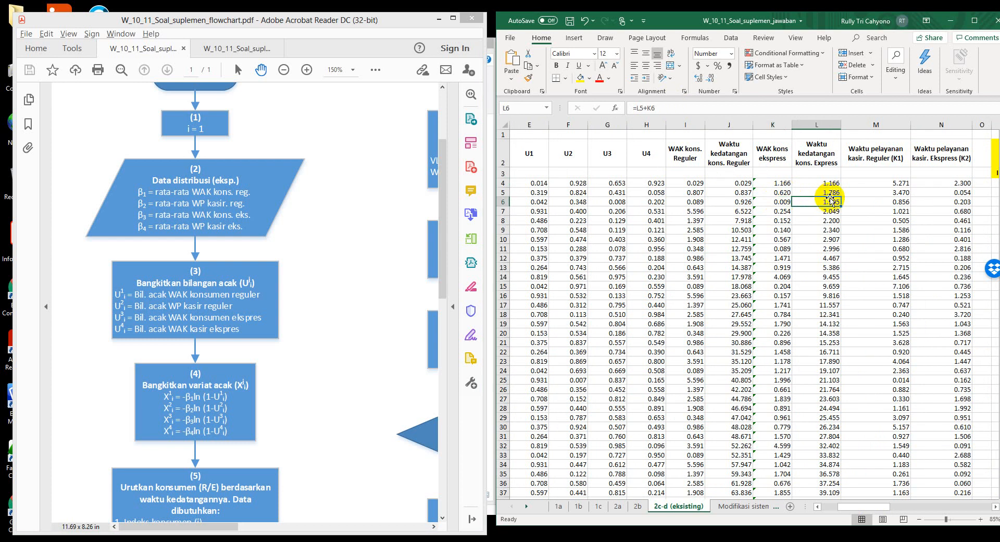
Examine the Indeks (i) column of the queue arrival time database, looking down its rows and back to the start.
{"action": "left_click_drag", "start_coordinate": [860, 506], "coordinate": [891, 506]}
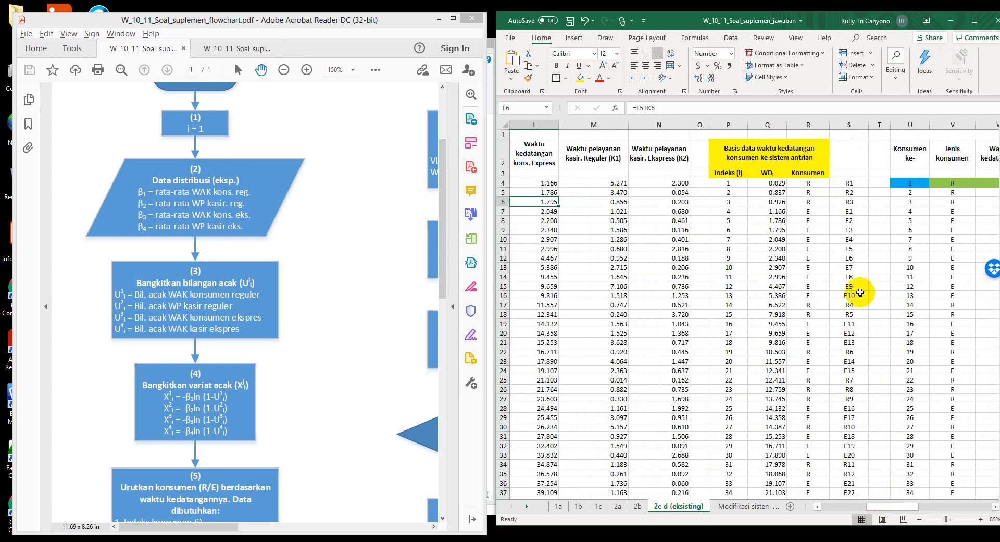
{"action": "left_click", "coordinate": [734, 183]}
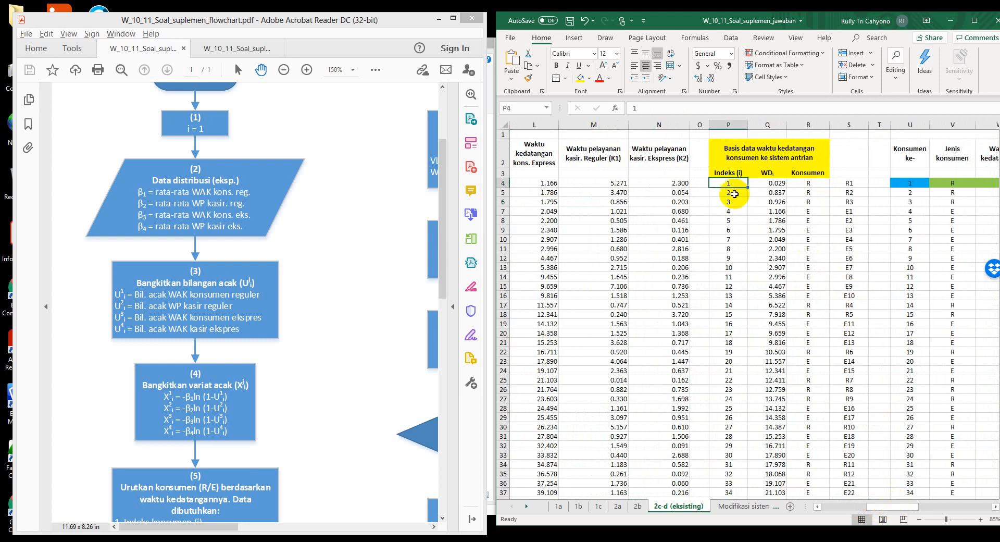
{"action": "left_click", "coordinate": [736, 220]}
{"action": "scroll", "coordinate": [745, 352], "scroll_direction": "down", "scroll_amount": 5}
{"action": "scroll", "coordinate": [746, 352], "scroll_direction": "up", "scroll_amount": 4}
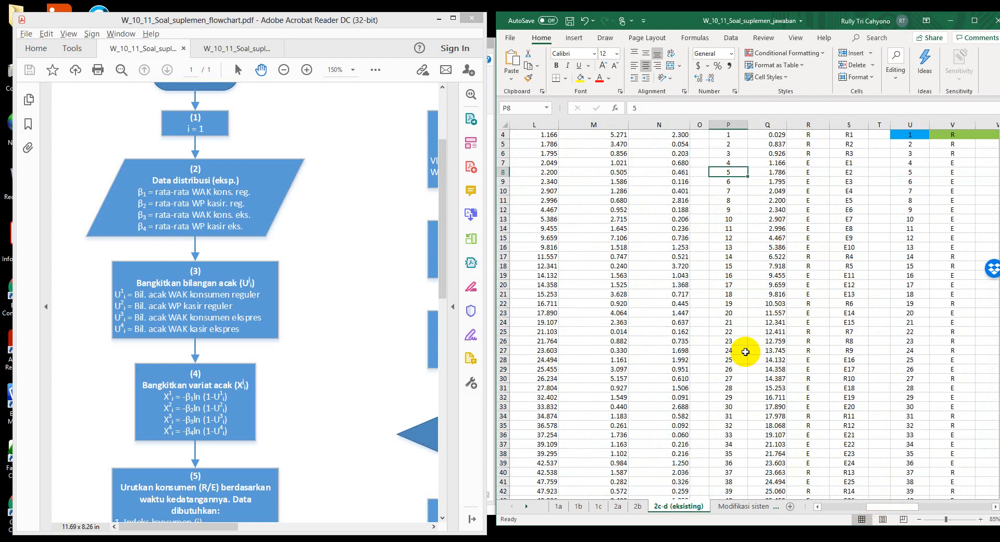
{"action": "scroll", "coordinate": [746, 352], "scroll_direction": "up", "scroll_amount": 1}
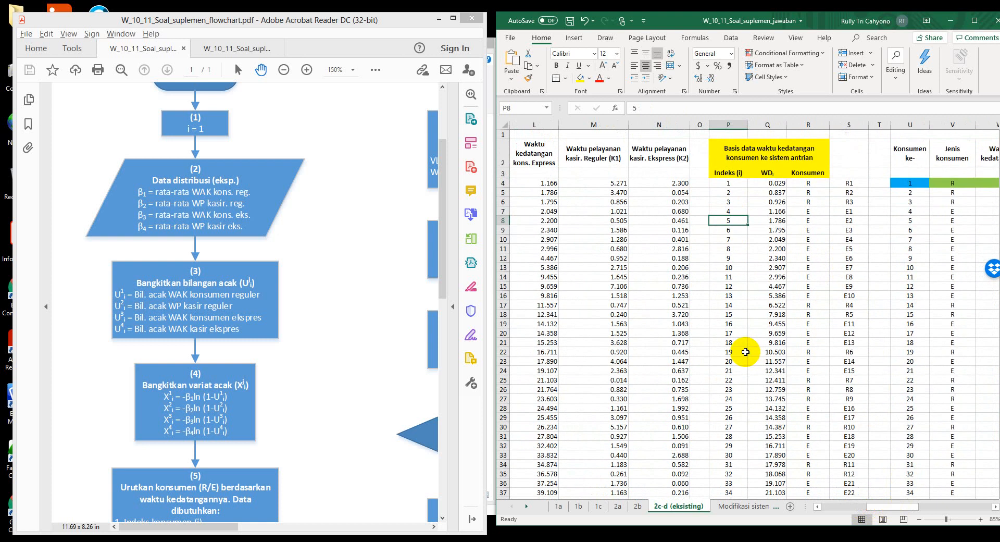
Compare the first three sorted arrival times under WD in Q4 to Q6 with the regular customer arrival times in column J.
{"action": "left_click", "coordinate": [777, 182]}
{"action": "left_click_drag", "start_coordinate": [873, 508], "coordinate": [857, 510]}
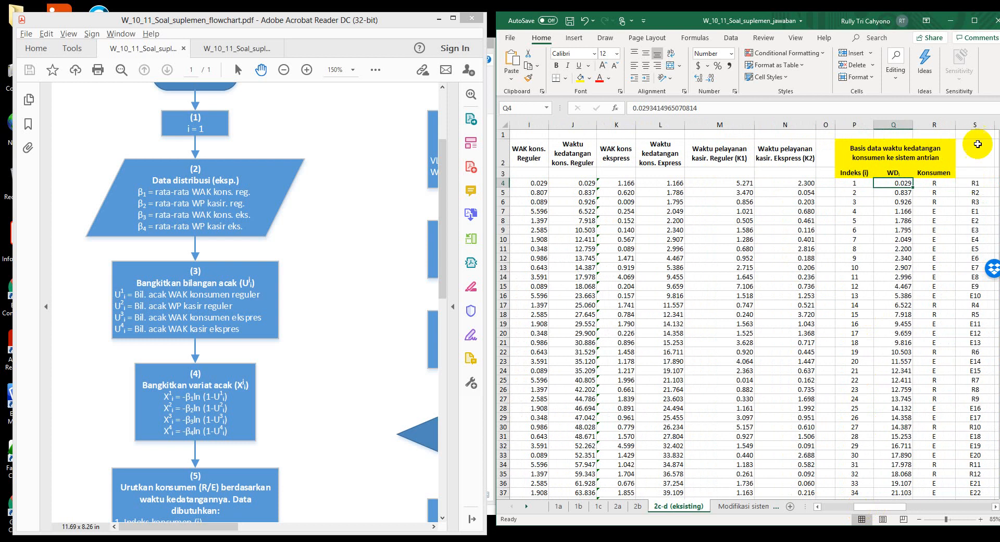
{"action": "left_click", "coordinate": [962, 27]}
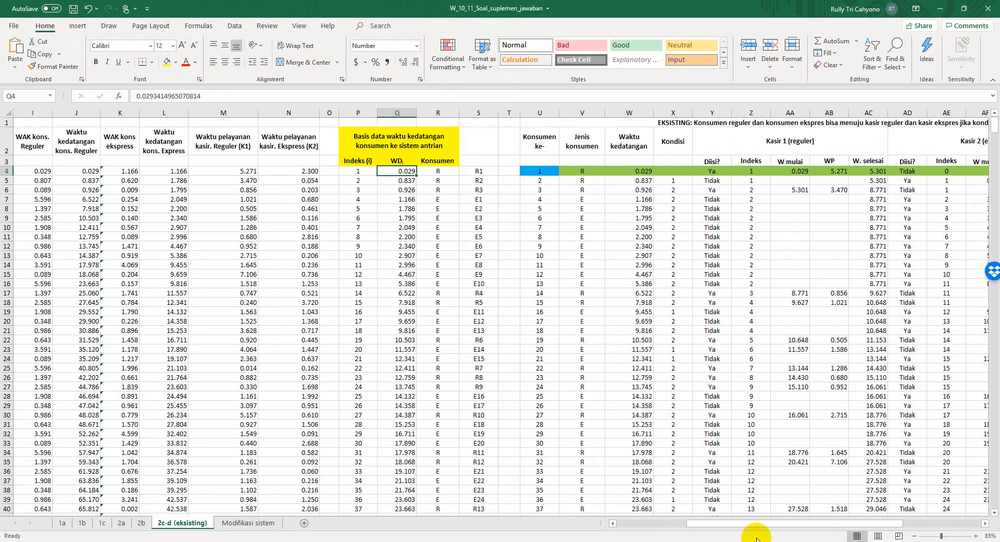
{"action": "left_click_drag", "start_coordinate": [756, 525], "coordinate": [663, 466]}
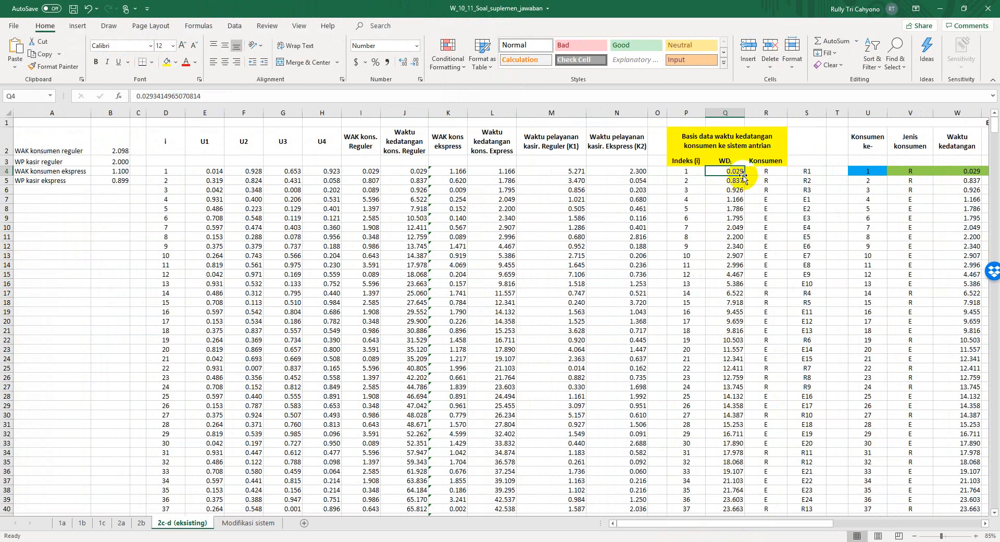
{"action": "left_click", "coordinate": [362, 171]}
{"action": "left_click", "coordinate": [726, 183]}
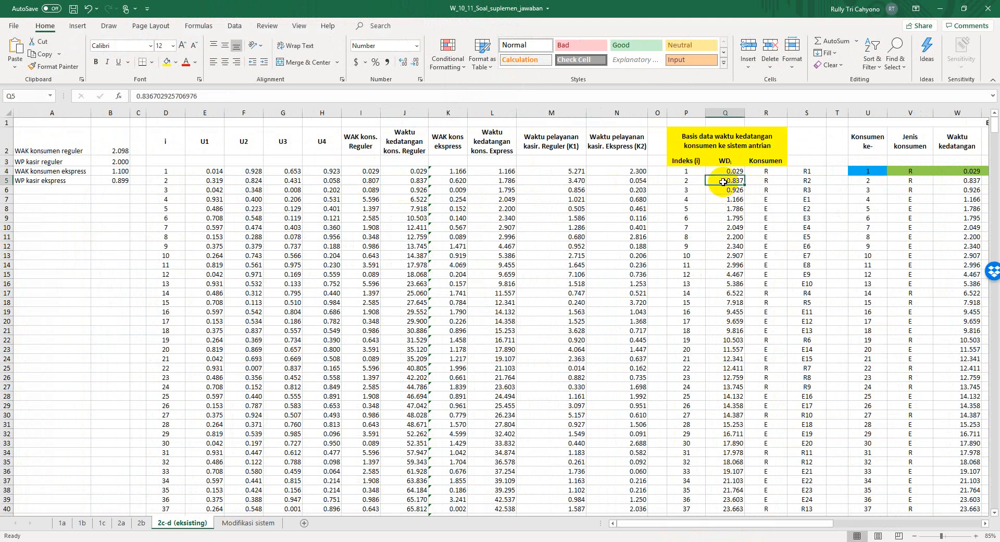
{"action": "left_click", "coordinate": [417, 180]}
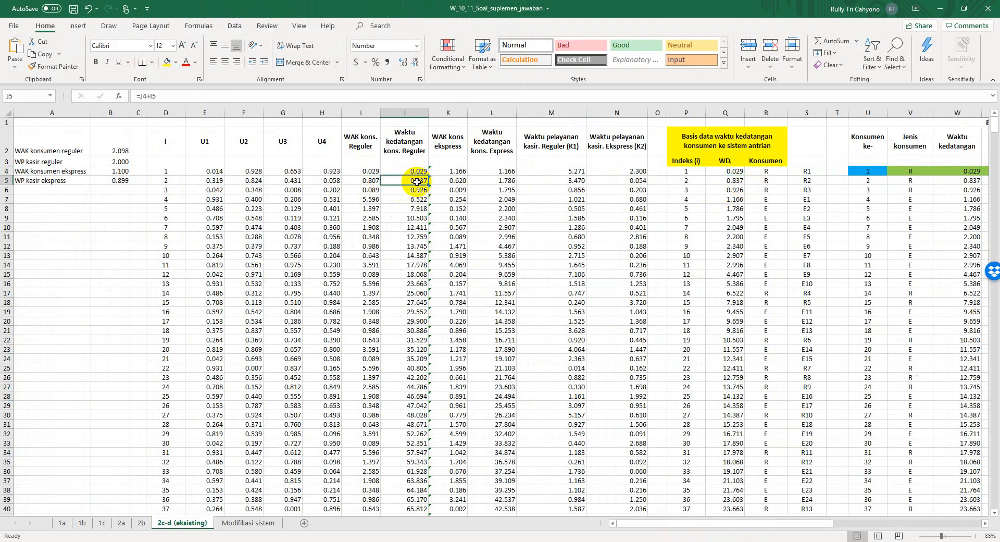
{"action": "left_click", "coordinate": [734, 191]}
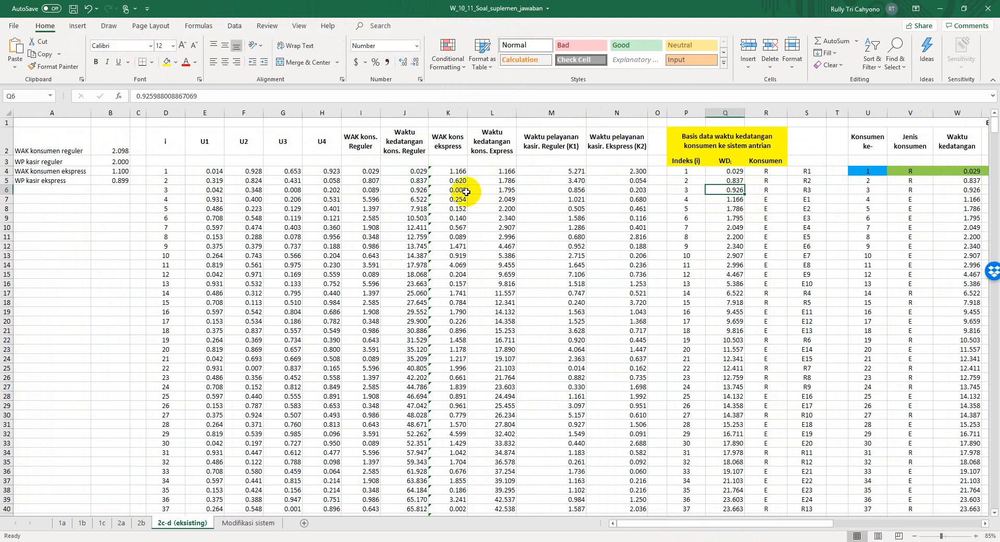
{"action": "left_click", "coordinate": [421, 192]}
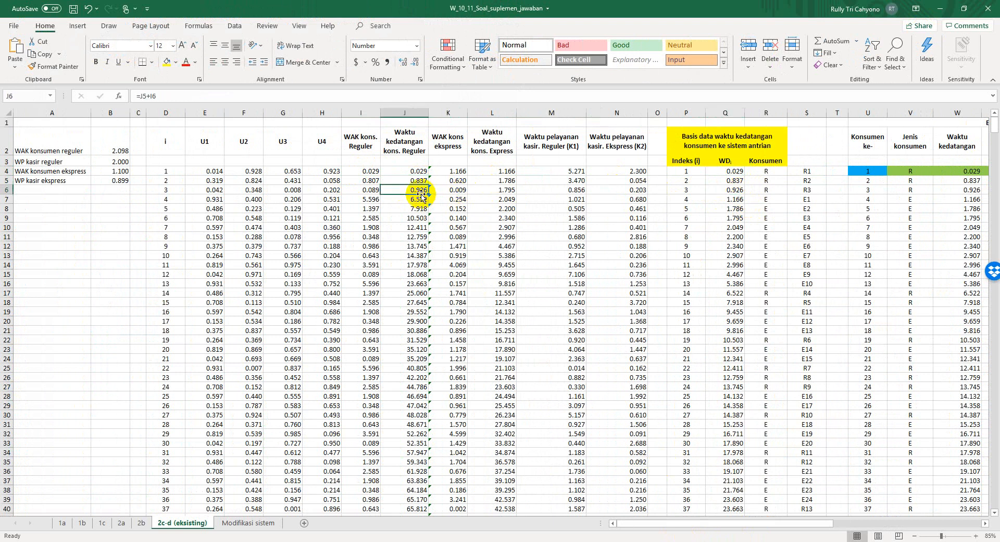
Match the WD arrival time in Q7 to the express arrival in L4 and the one in Q17 to the regular arrival in J7.
{"action": "left_click", "coordinate": [730, 199]}
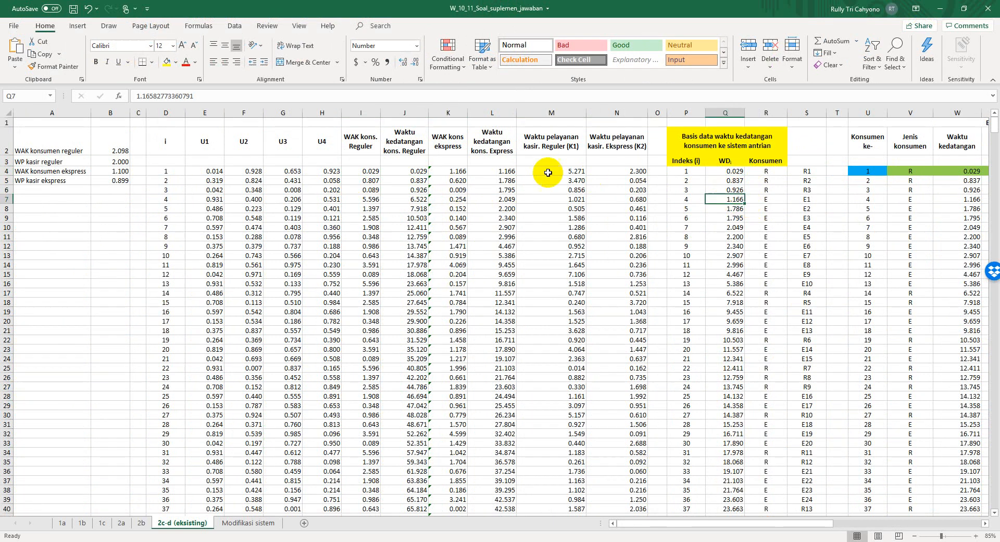
{"action": "left_click", "coordinate": [502, 170]}
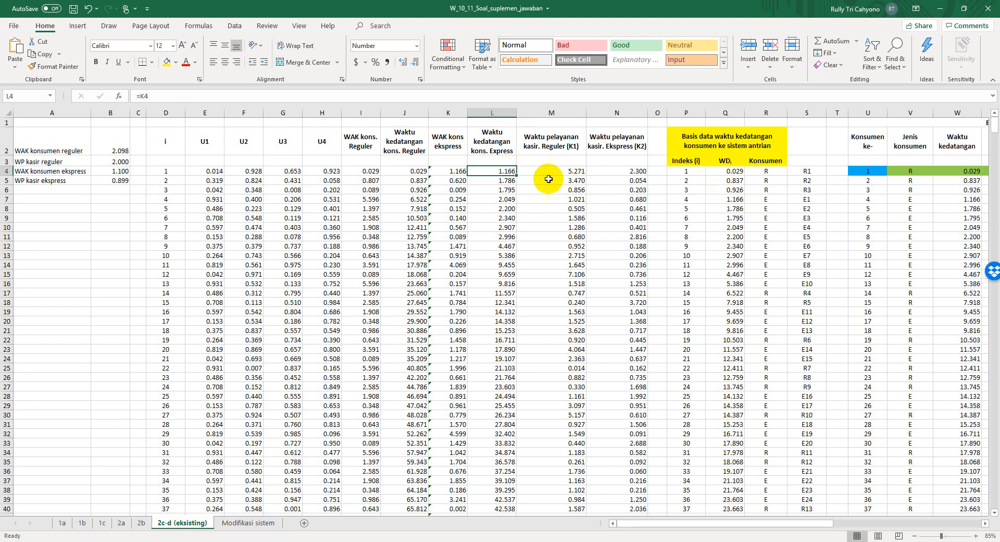
{"action": "left_click", "coordinate": [719, 209]}
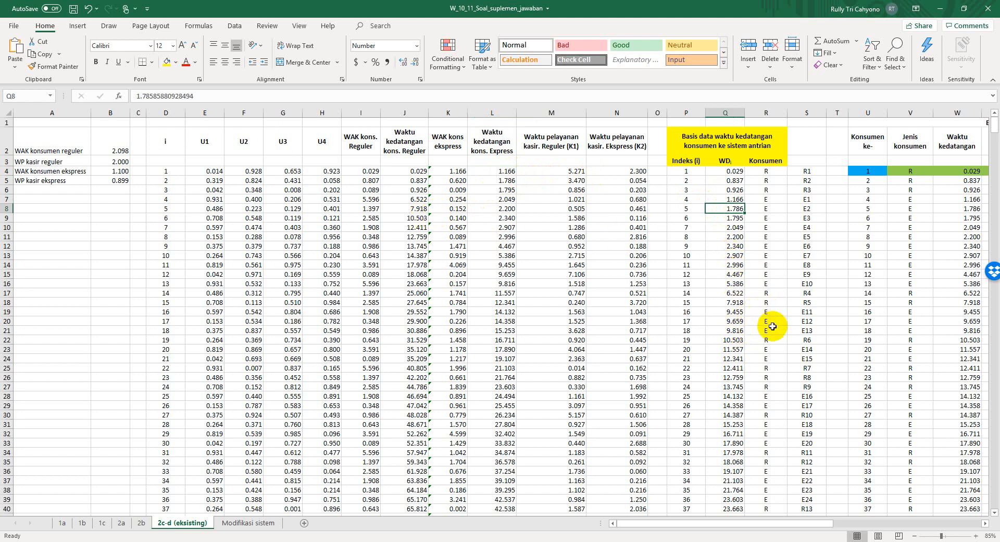
{"action": "left_click", "coordinate": [738, 294]}
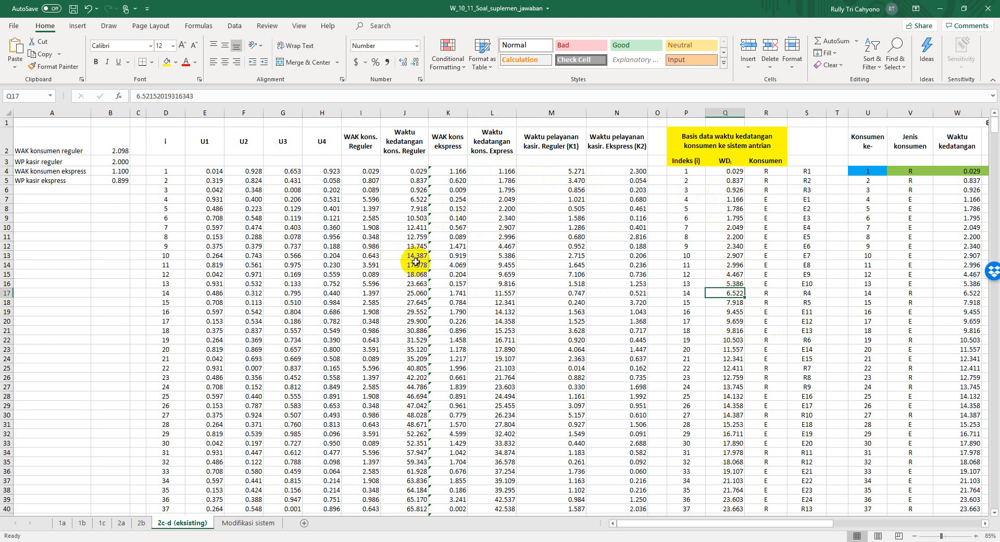
{"action": "left_click", "coordinate": [419, 200]}
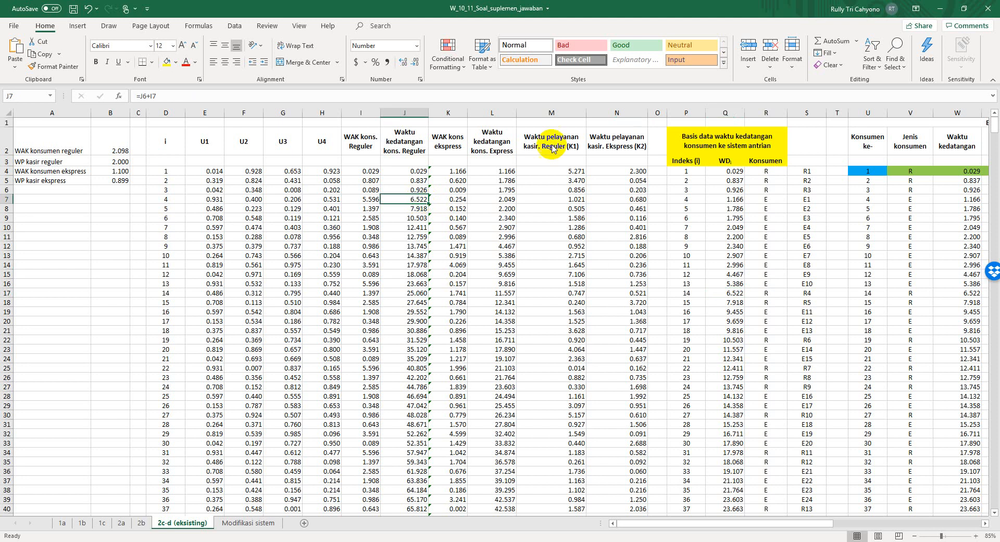
Return to the side-by-side view with the flowchart and examine the R and E customer types in the Konsumen column.
{"action": "left_click", "coordinate": [964, 9]}
{"action": "left_click_drag", "start_coordinate": [844, 508], "coordinate": [893, 507]}
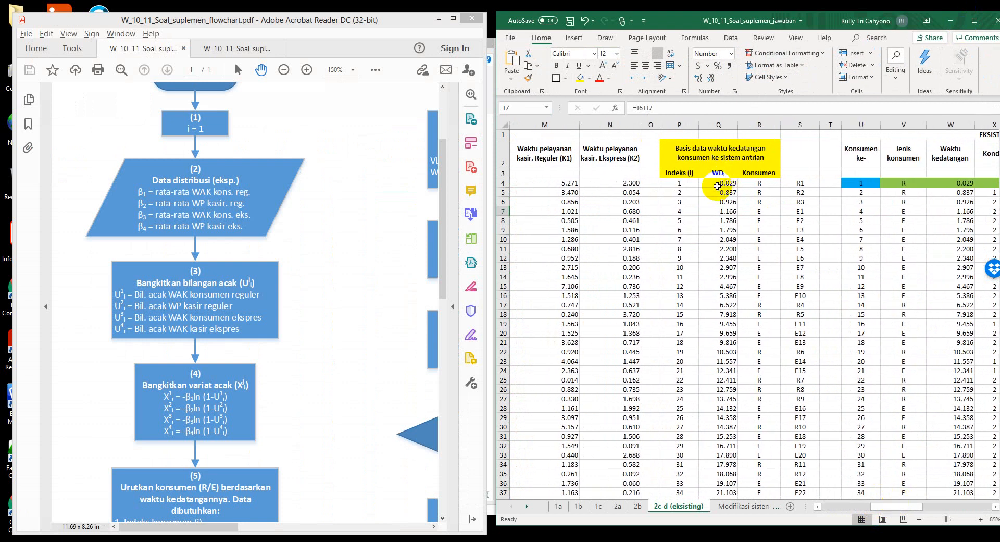
{"action": "left_click", "coordinate": [765, 183]}
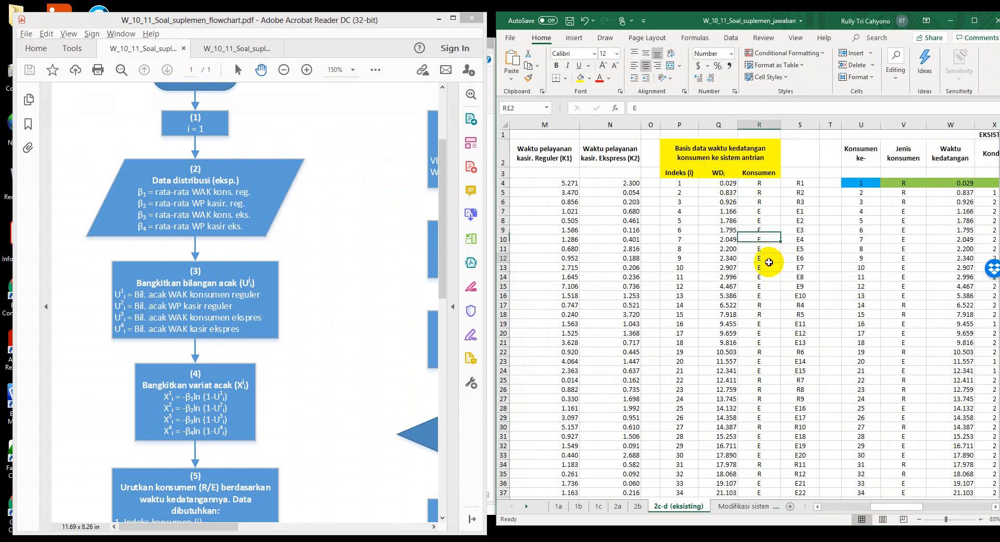
{"action": "left_click", "coordinate": [761, 314]}
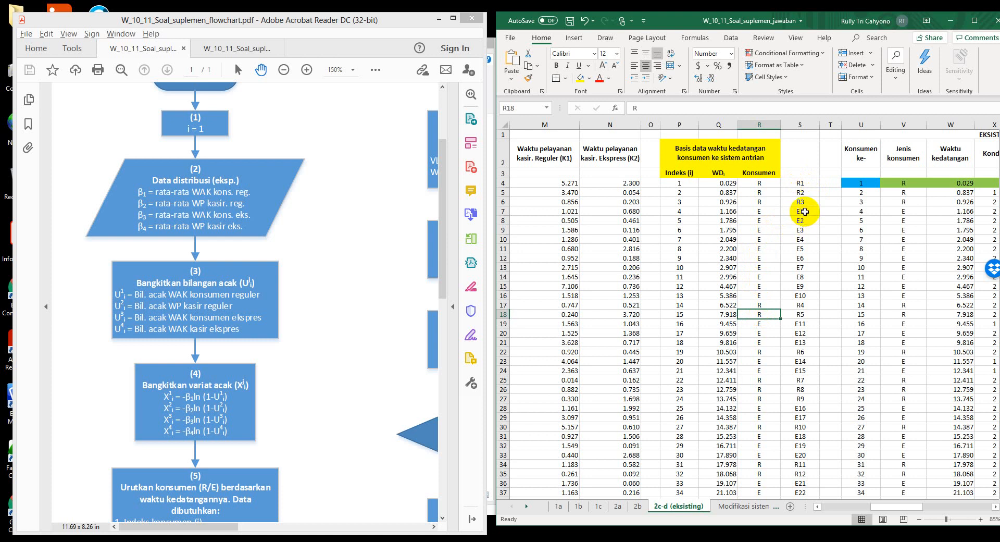
Look down through the customer labels in column S past row 170 and go back to the first row.
{"action": "scroll", "coordinate": [804, 326], "scroll_direction": "down", "scroll_amount": 20}
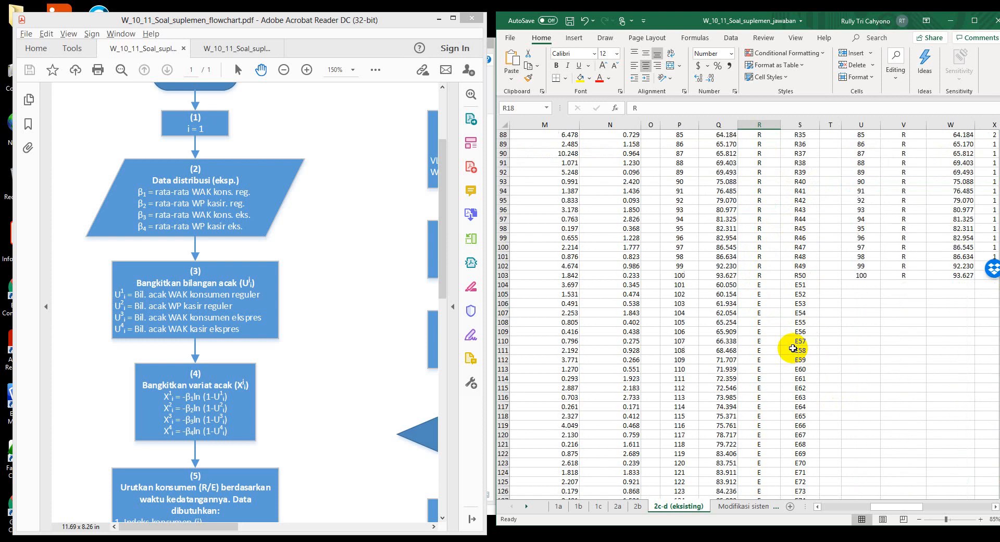
{"action": "scroll", "coordinate": [793, 348], "scroll_direction": "down", "scroll_amount": 8}
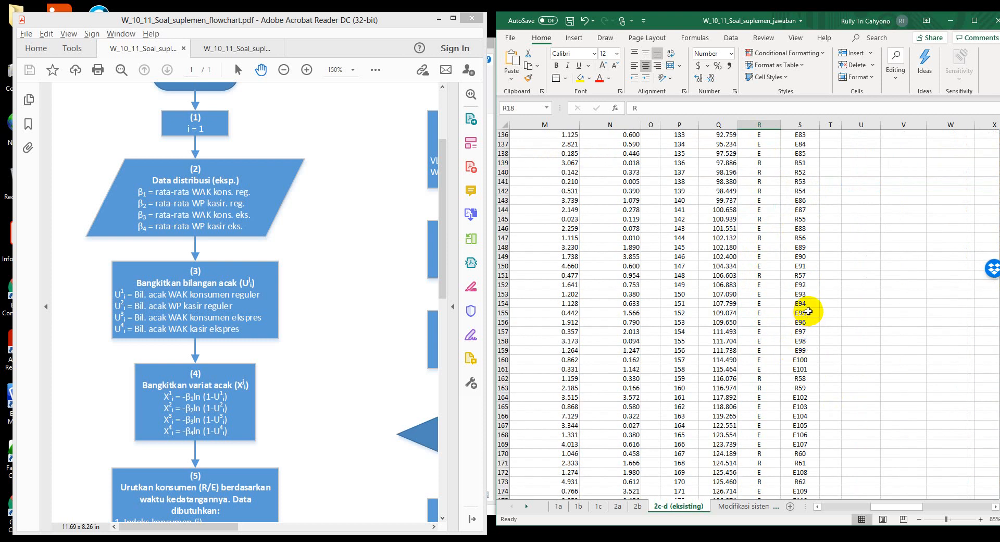
{"action": "scroll", "coordinate": [808, 311], "scroll_direction": "up", "scroll_amount": 17}
{"action": "scroll", "coordinate": [808, 312], "scroll_direction": "up", "scroll_amount": 12}
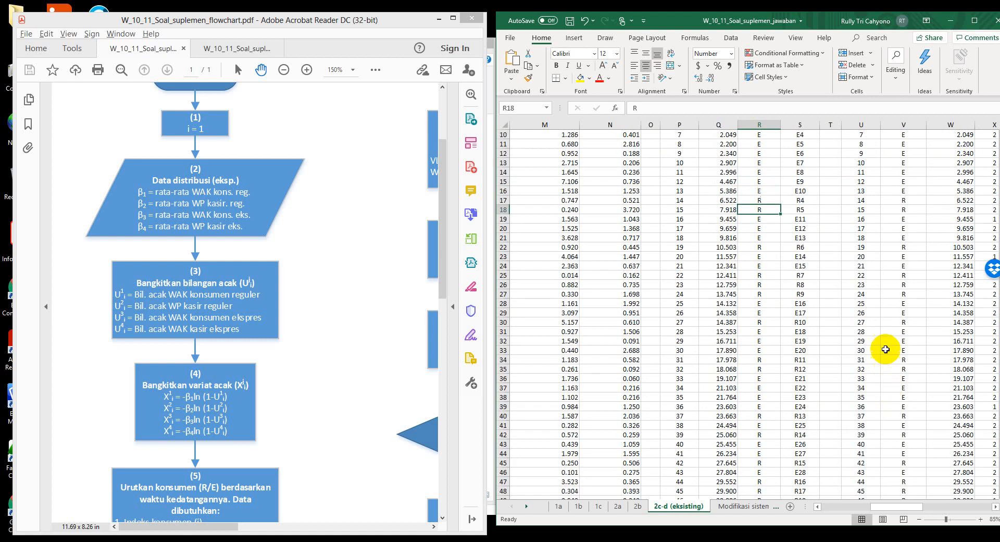
{"action": "scroll", "coordinate": [886, 293], "scroll_direction": "up", "scroll_amount": 16}
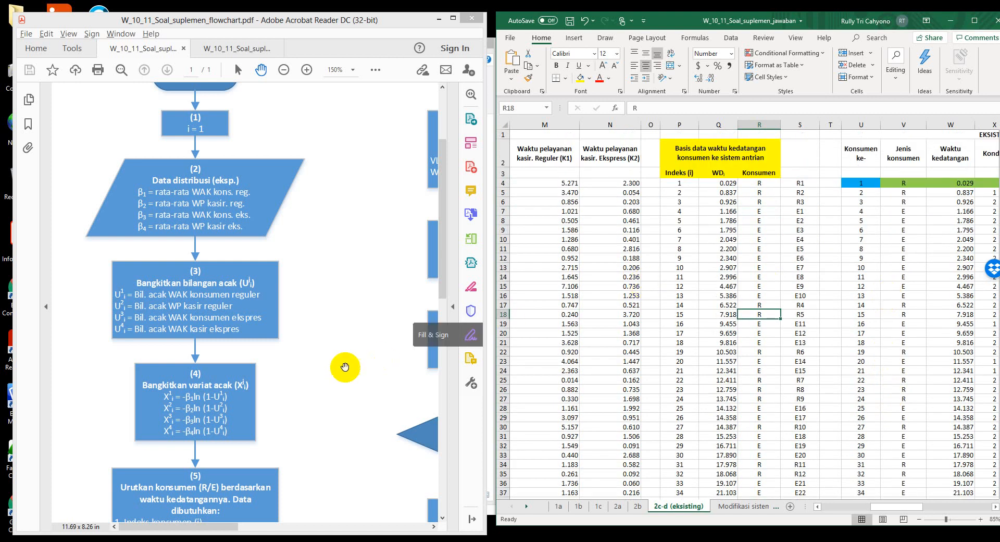
Read flowchart block 5 on sorting customers by arrival time, block 6 on cashier time counters, and the Keterangan note.
{"action": "left_click", "coordinate": [312, 370]}
{"action": "scroll", "coordinate": [315, 373], "scroll_direction": "down", "scroll_amount": 1}
{"action": "scroll", "coordinate": [315, 372], "scroll_direction": "down", "scroll_amount": 1}
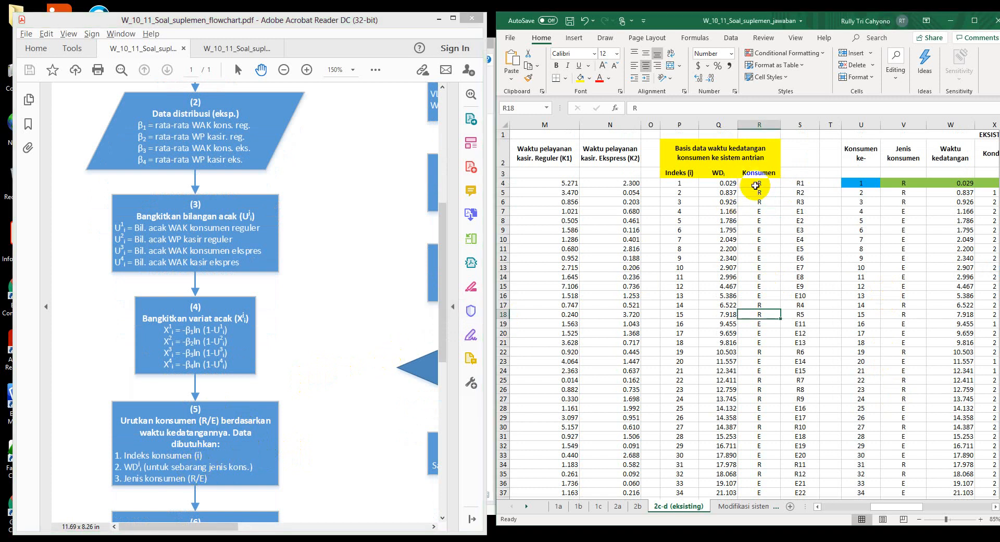
{"action": "scroll", "coordinate": [323, 396], "scroll_direction": "down", "scroll_amount": 5}
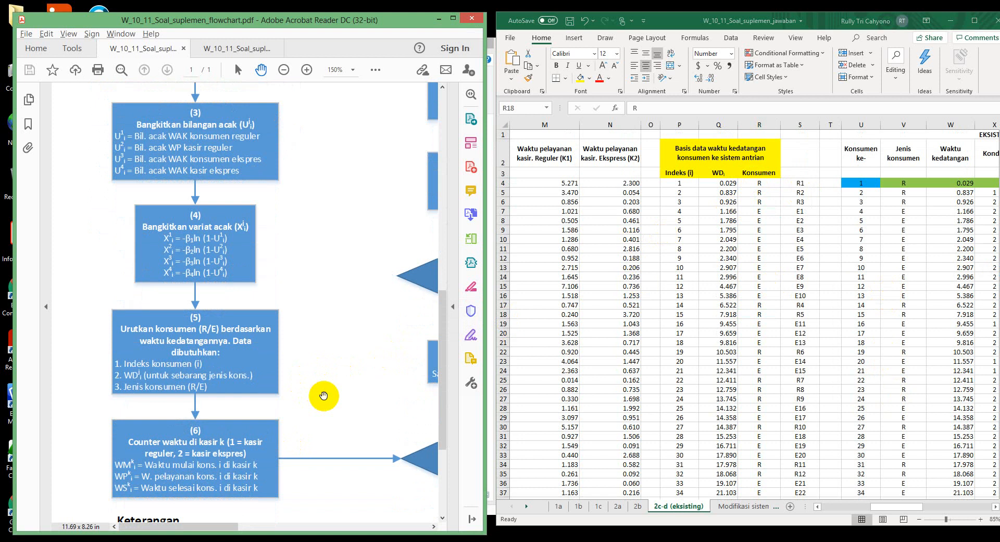
{"action": "scroll", "coordinate": [323, 395], "scroll_direction": "down", "scroll_amount": 1}
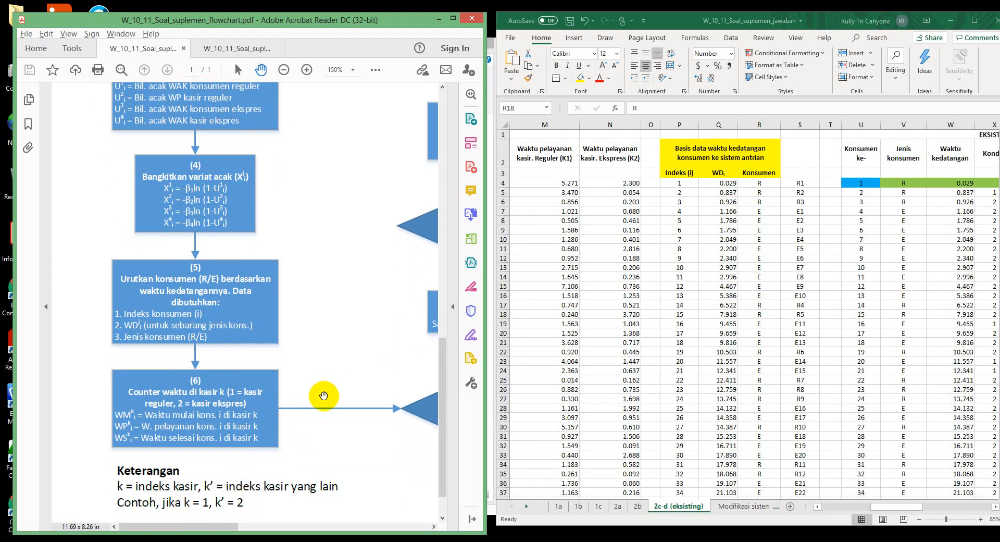
{"action": "scroll", "coordinate": [323, 396], "scroll_direction": "down", "scroll_amount": 1}
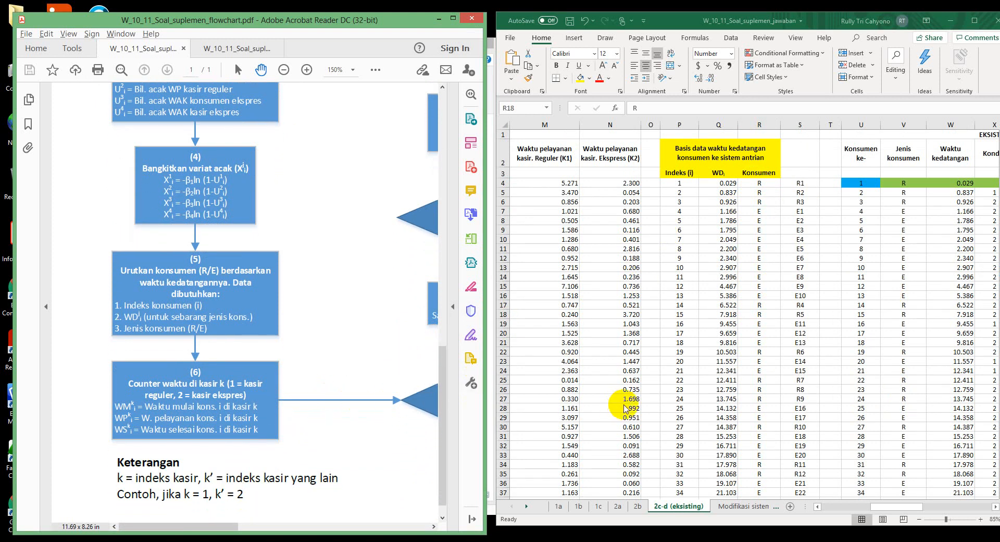
Compare the start, service and finish time counters in flowchart block 6 with the Kasir 1 (reguler) columns of the sheet.
{"action": "left_click_drag", "start_coordinate": [872, 509], "coordinate": [925, 511]}
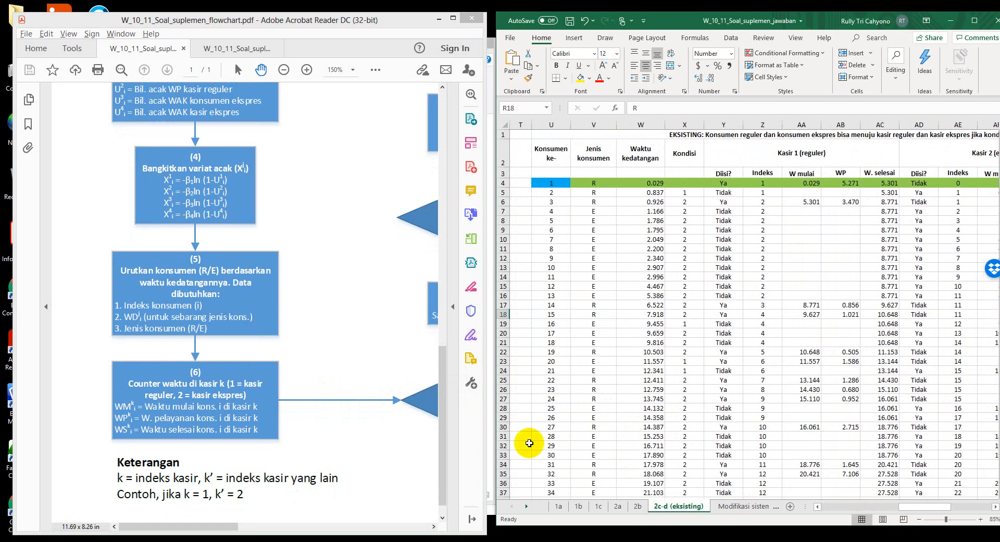
{"action": "left_click", "coordinate": [337, 439]}
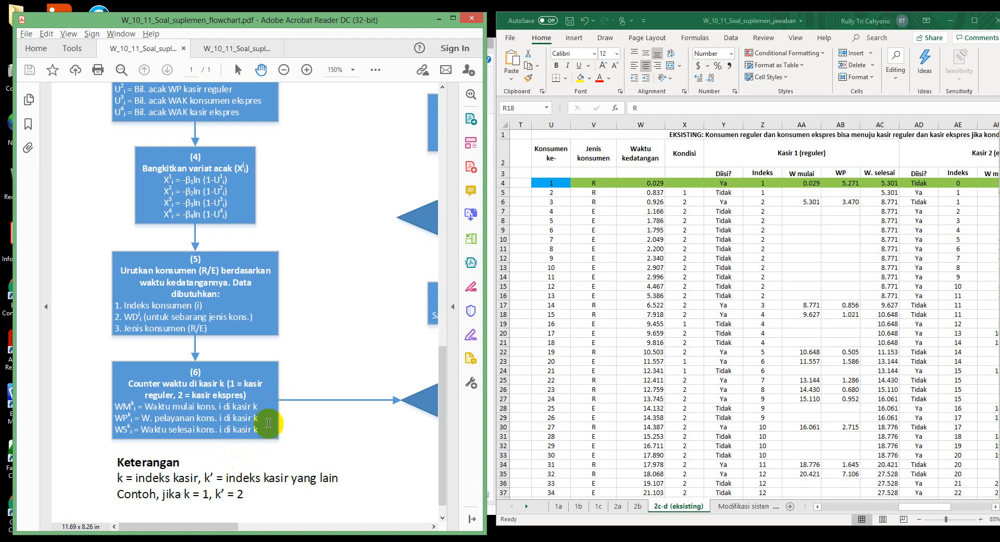
{"action": "double_click", "coordinate": [209, 495]}
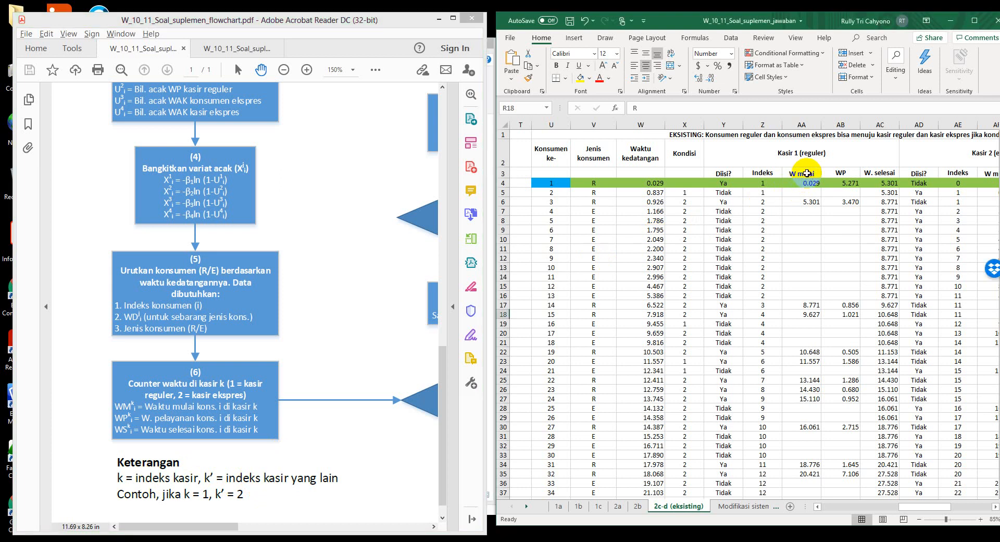
Compare the W mulai, WP and W. selesai columns of Kasir 1 (reguler) and Kasir 2 (ekspres) with flowchart block 6.
{"action": "left_click", "coordinate": [806, 173]}
{"action": "left_click_drag", "start_coordinate": [929, 506], "coordinate": [946, 506]}
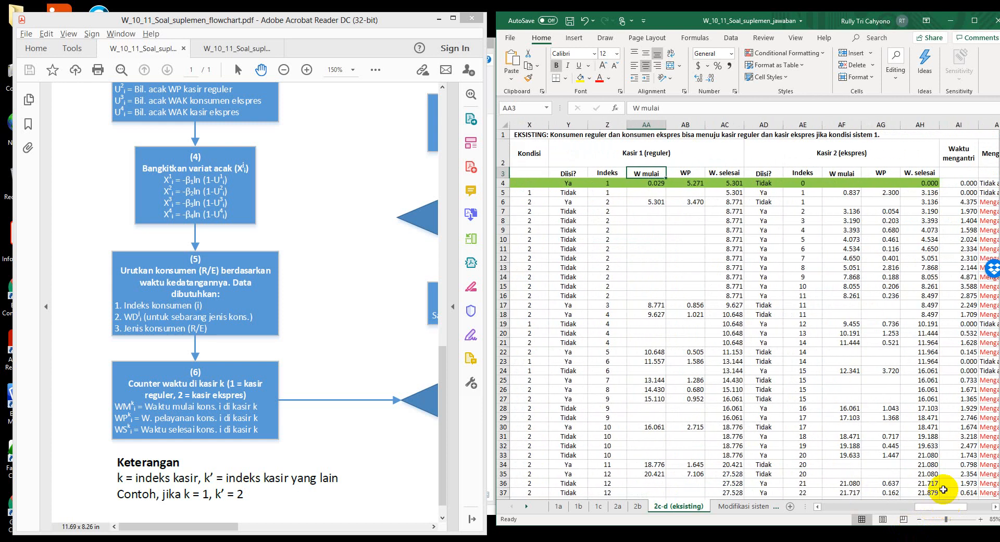
{"action": "left_click", "coordinate": [708, 159]}
{"action": "left_click", "coordinate": [832, 156]}
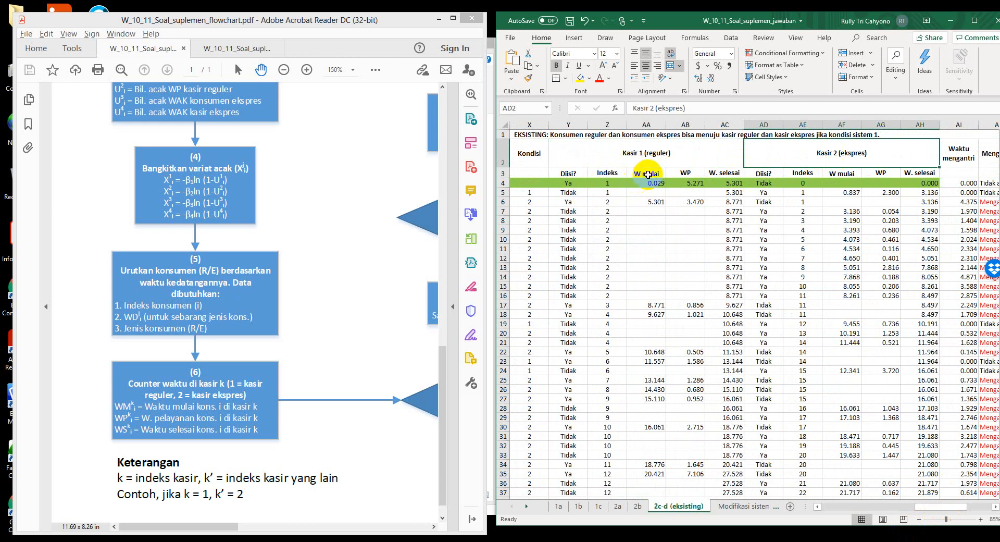
{"action": "left_click", "coordinate": [646, 173]}
{"action": "left_click", "coordinate": [684, 173]}
{"action": "left_click", "coordinate": [726, 174]}
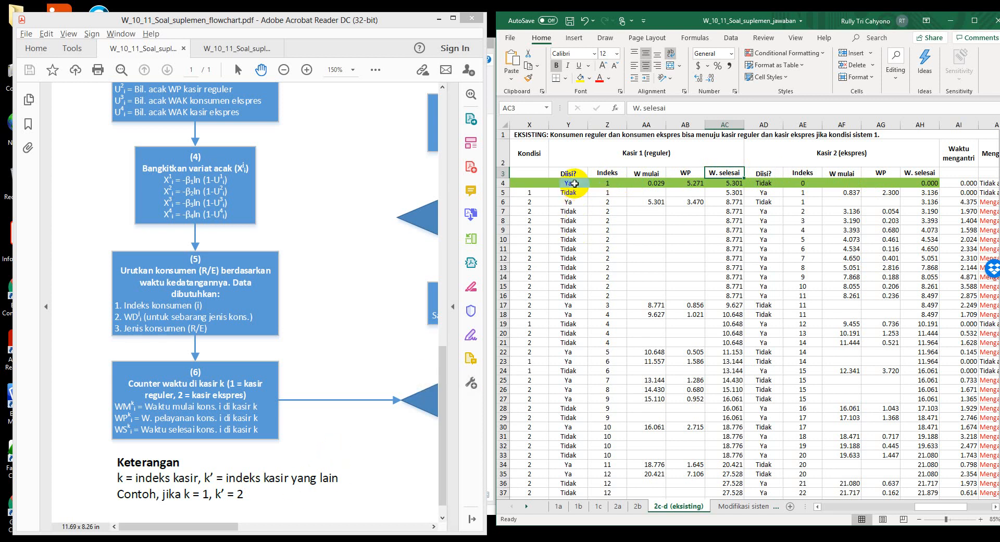
Enlarge the workbook and read the Kondisi kasir and Diisi? legends alongside the two cashier tables.
{"action": "left_click_drag", "start_coordinate": [940, 506], "coordinate": [987, 508]}
{"action": "left_click", "coordinate": [974, 21]}
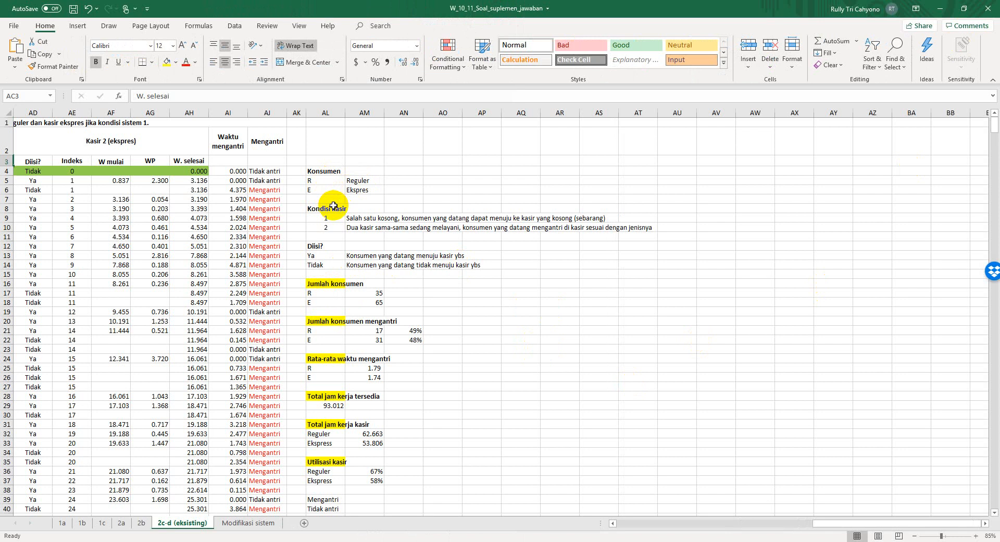
{"action": "left_click_drag", "start_coordinate": [846, 523], "coordinate": [818, 523]}
{"action": "left_click_drag", "start_coordinate": [722, 524], "coordinate": [796, 526]}
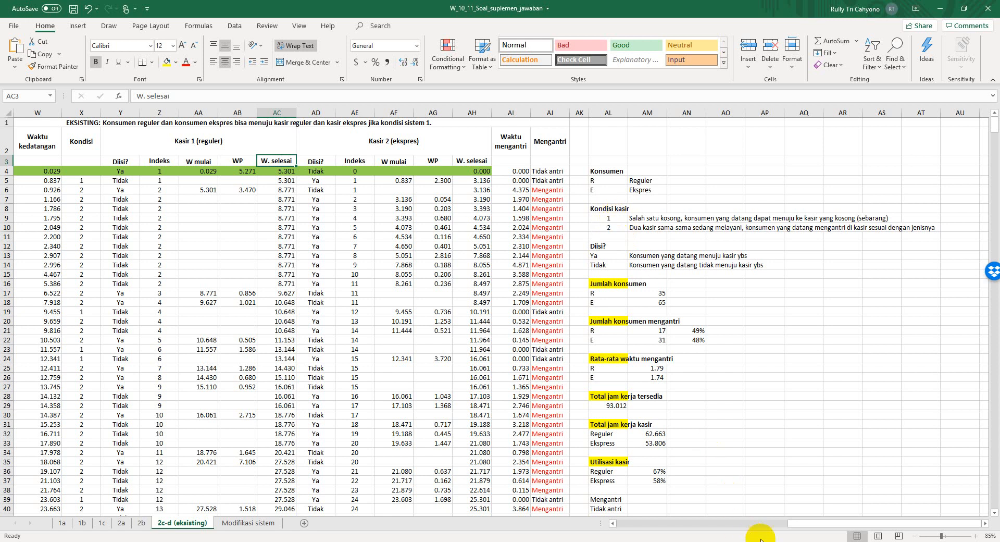
Switch to the problem PDF, read the two queue conditions in No. 2, and return to the workbook.
{"action": "mouse_move", "coordinate": [763, 540]}
{"action": "left_click", "coordinate": [823, 498]}
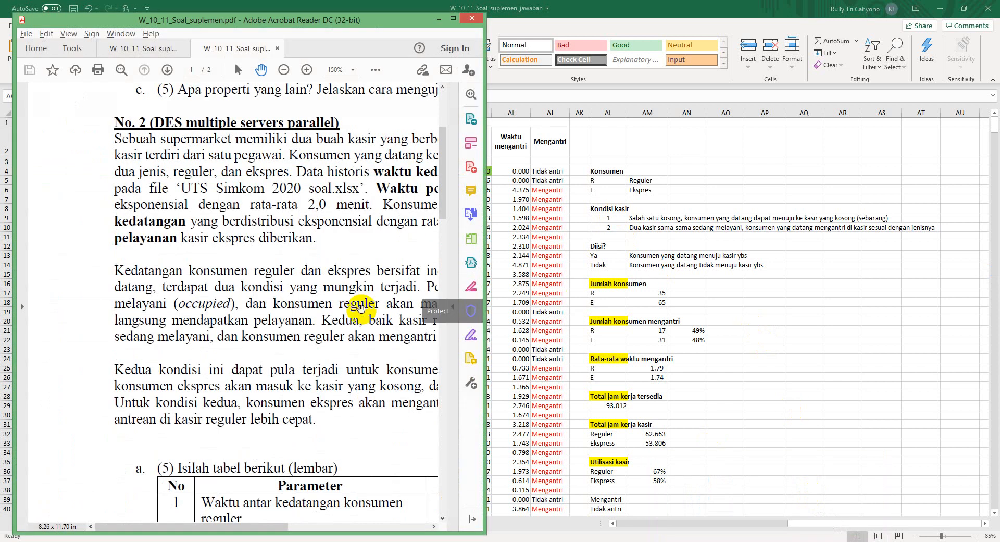
{"action": "left_click_drag", "start_coordinate": [239, 526], "coordinate": [288, 533]}
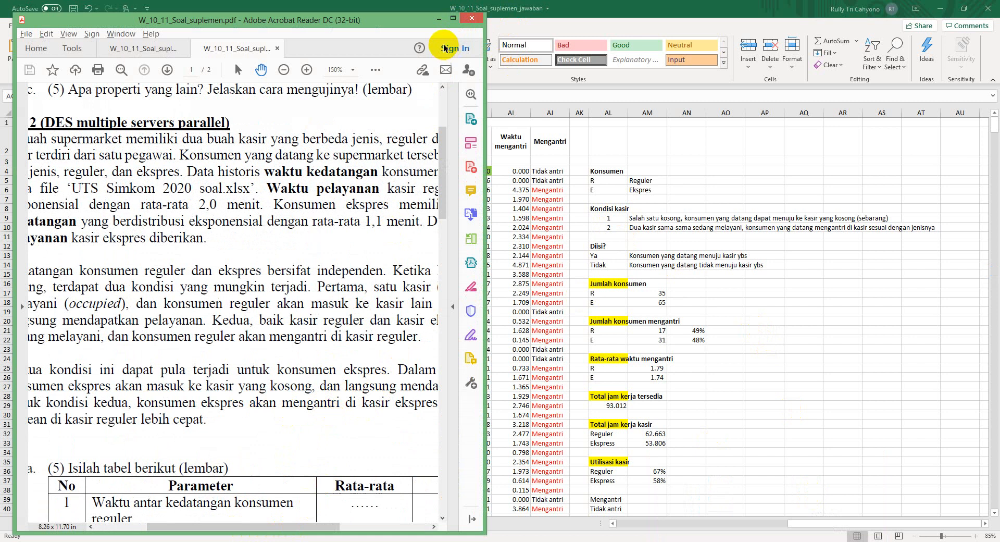
{"action": "left_click", "coordinate": [439, 18]}
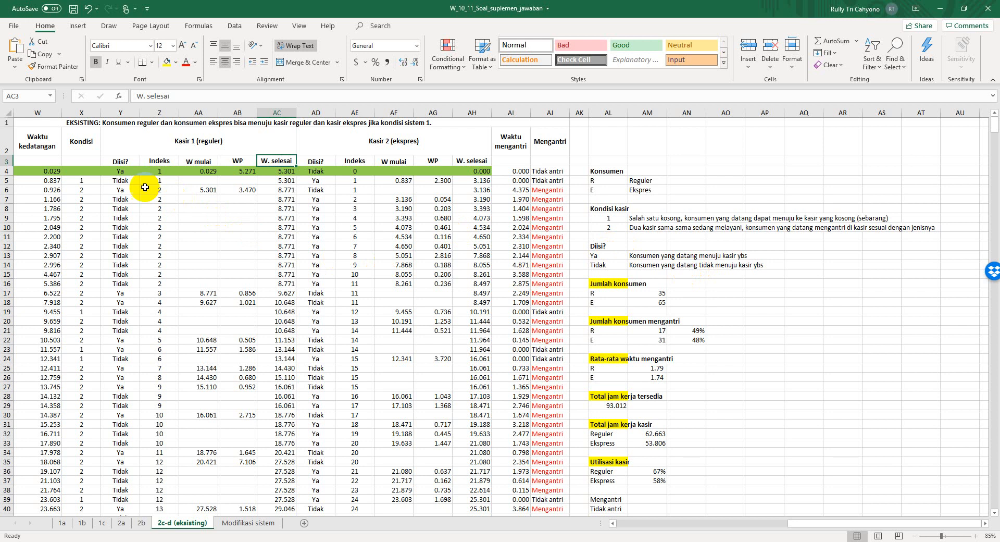
Examine the first customer's Diisi? formula in Y4 and the first Indeks cells of Kasir 1 (reguler).
{"action": "left_click", "coordinate": [123, 172]}
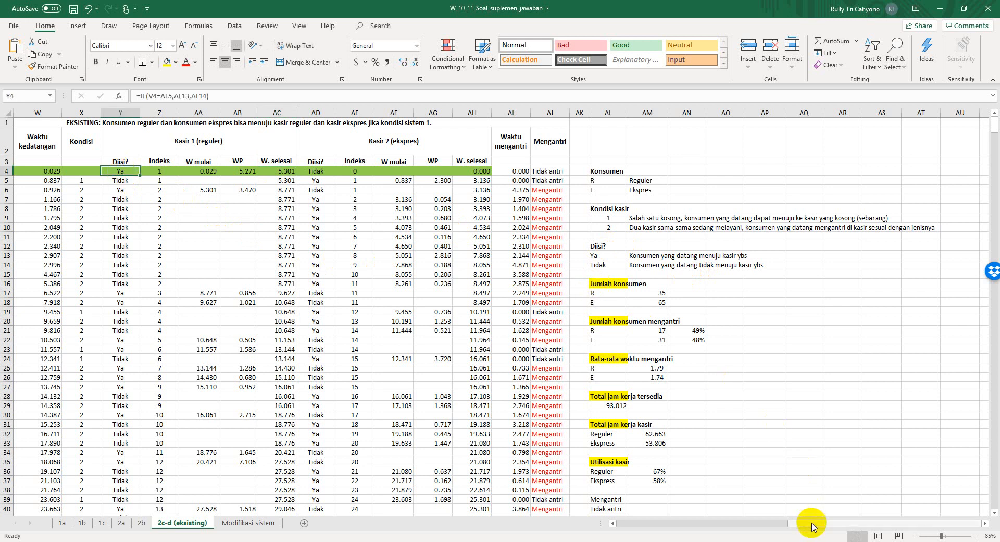
{"action": "left_click_drag", "start_coordinate": [810, 522], "coordinate": [742, 540]}
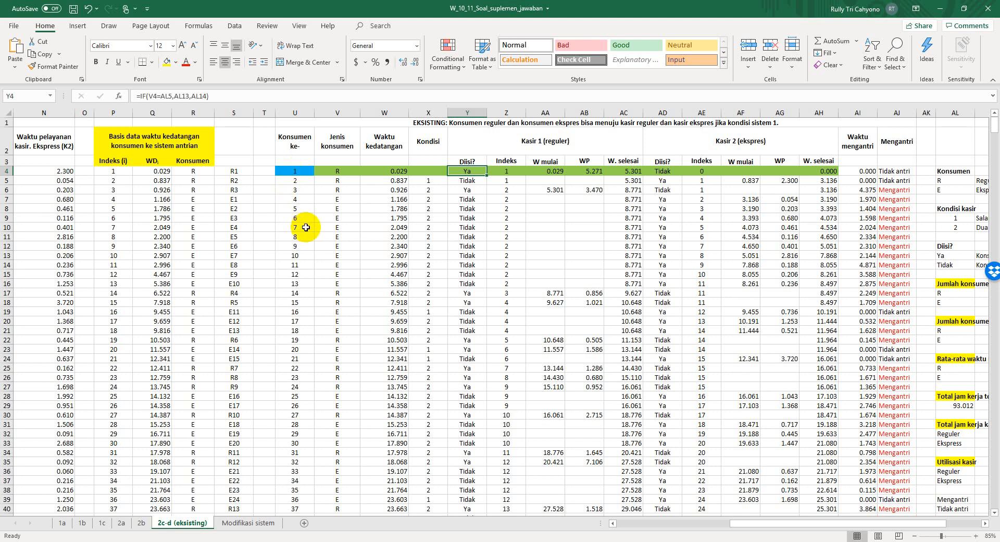
{"action": "left_click", "coordinate": [511, 169]}
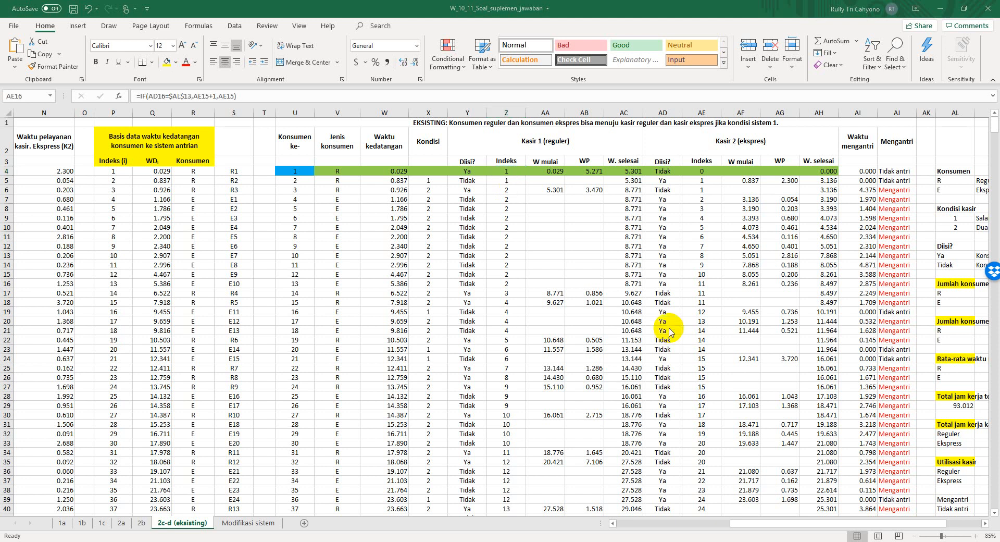
{"action": "left_click", "coordinate": [511, 181]}
{"action": "left_click", "coordinate": [508, 198]}
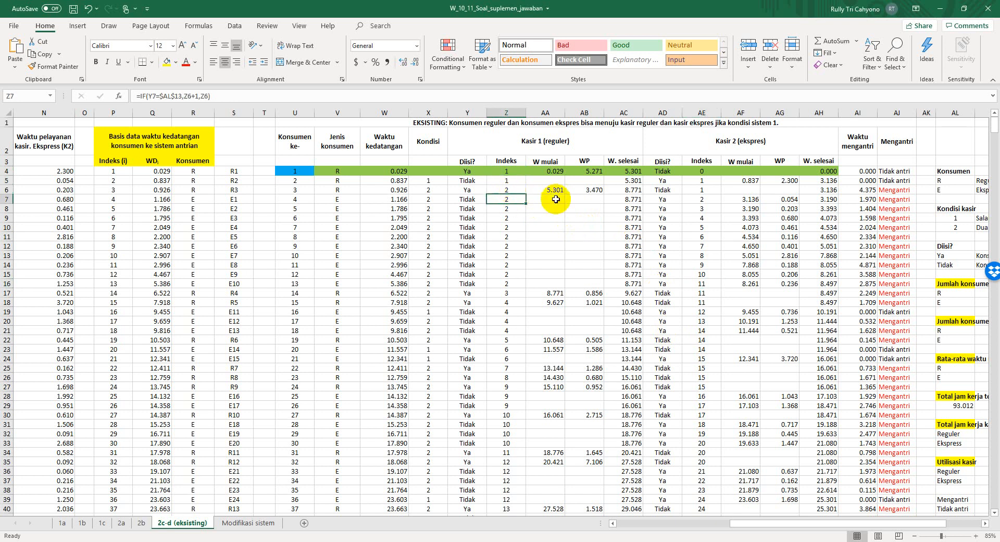
Follow the Indeks counter of Kasir 2 (ekspres) row by row from AE10 to AE16.
{"action": "left_click", "coordinate": [702, 227]}
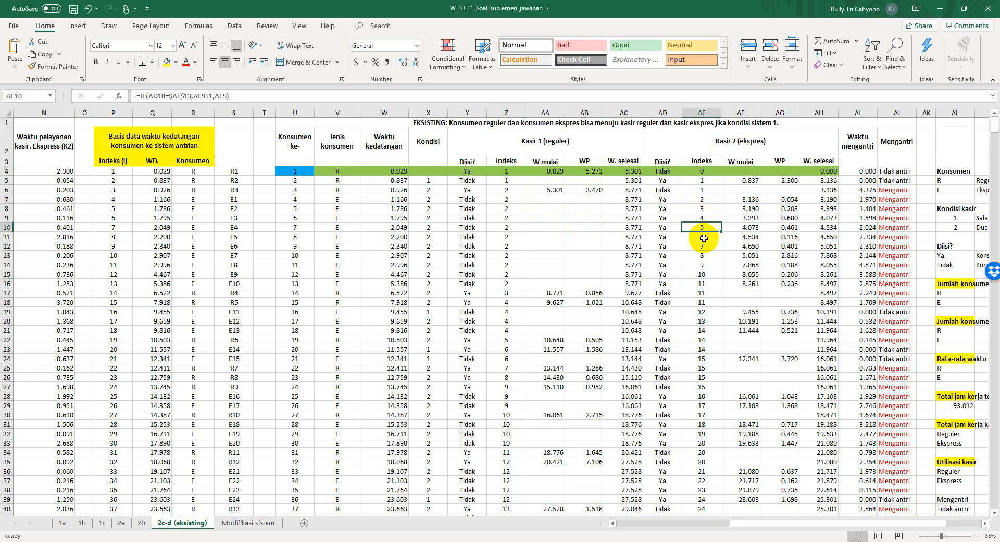
{"action": "left_click", "coordinate": [703, 238]}
{"action": "left_click", "coordinate": [702, 246]}
{"action": "left_click", "coordinate": [702, 256]}
{"action": "left_click", "coordinate": [701, 265]}
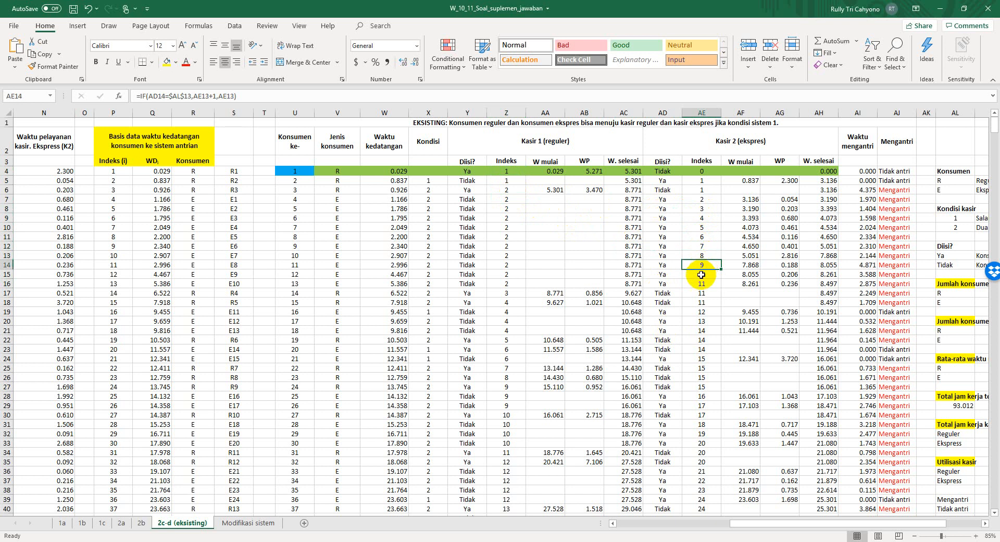
{"action": "left_click", "coordinate": [702, 274]}
{"action": "left_click", "coordinate": [700, 284]}
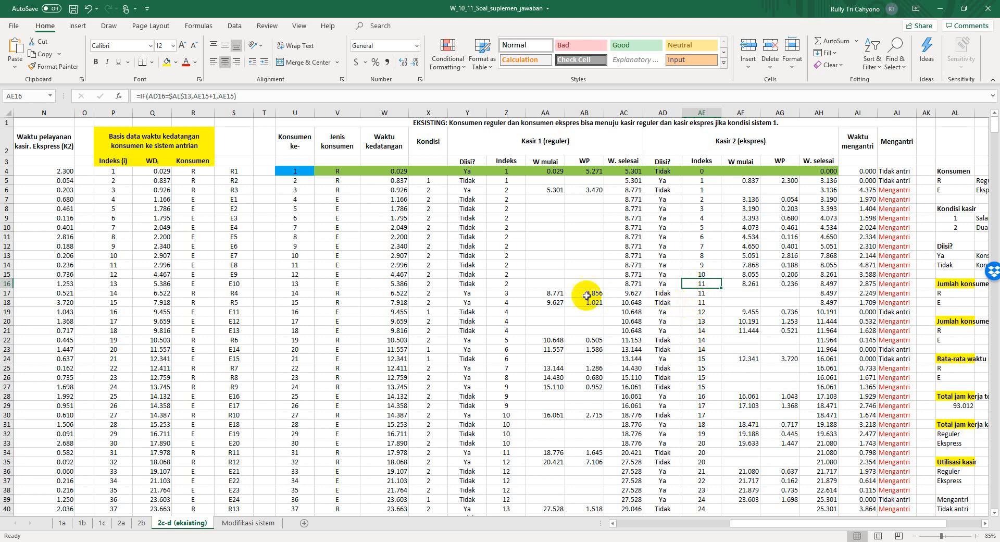
Trace the Indeks counter of Kasir 1 through Z17, Z18 and Z22, and compare it with AE23 of Kasir 2.
{"action": "left_click", "coordinate": [510, 296]}
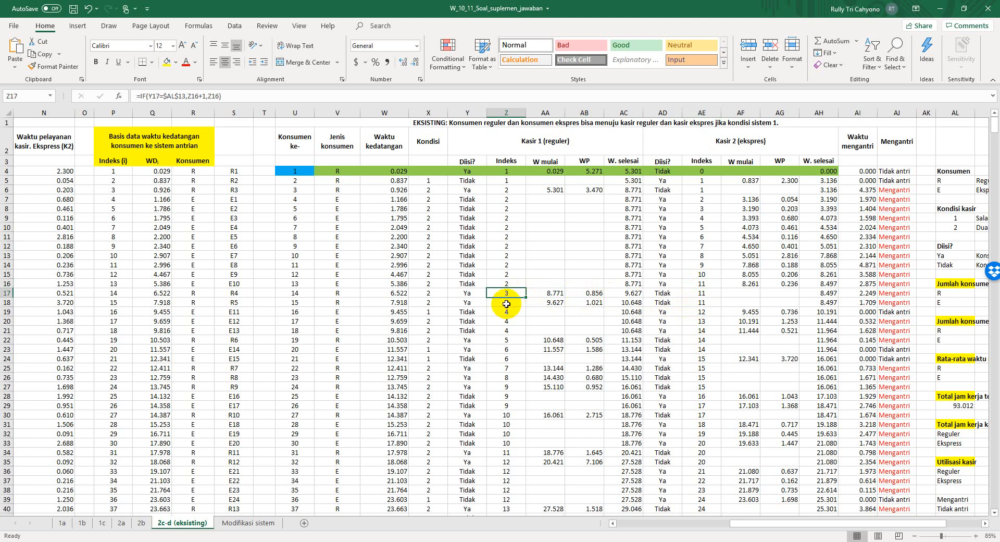
{"action": "left_click", "coordinate": [508, 303]}
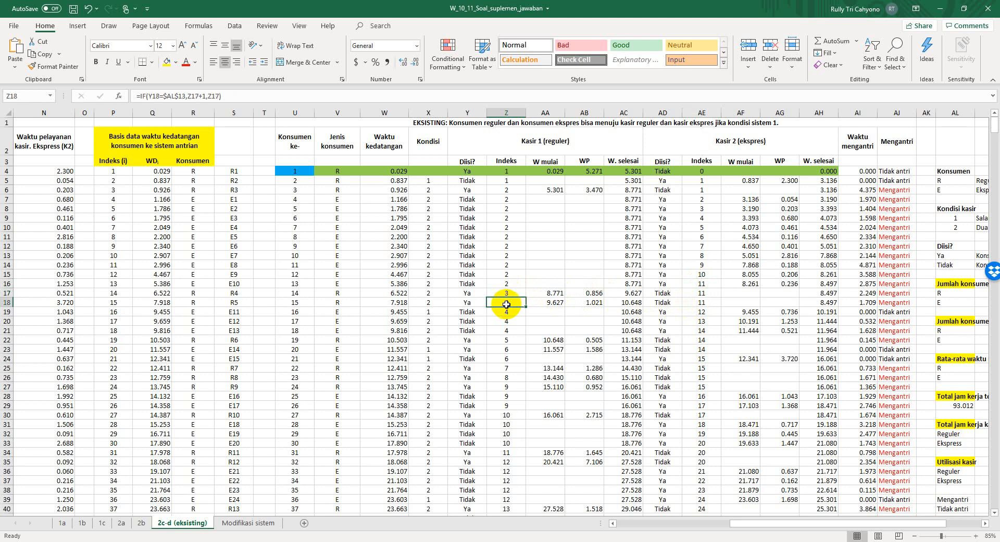
{"action": "left_click", "coordinate": [507, 339]}
{"action": "left_click", "coordinate": [704, 349]}
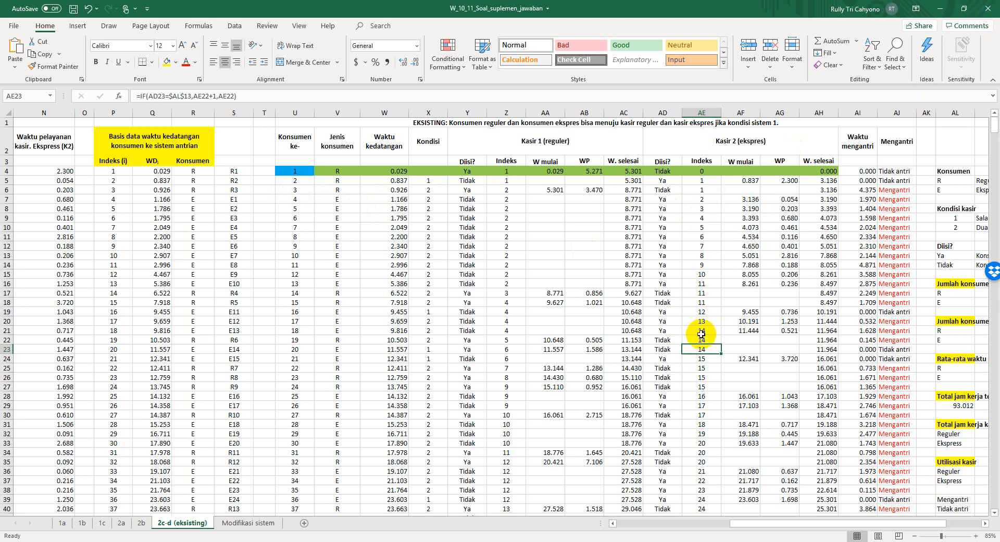
Check the final Indeks values in row 103 and inspect the Jumlah konsumen formula for R in AM17.
{"action": "scroll", "coordinate": [701, 336], "scroll_direction": "down", "scroll_amount": 14}
{"action": "scroll", "coordinate": [701, 336], "scroll_direction": "down", "scroll_amount": 13}
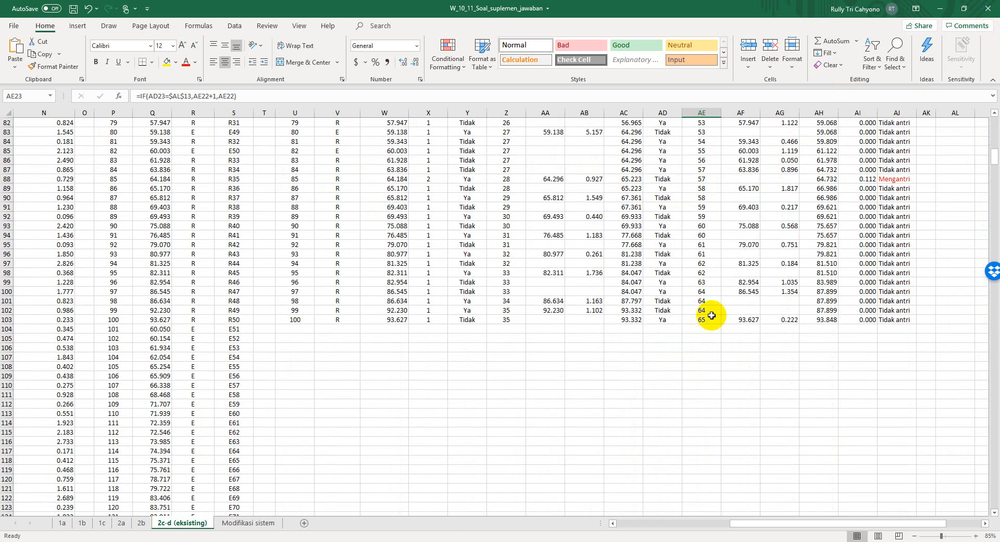
{"action": "scroll", "coordinate": [855, 372], "scroll_direction": "up", "scroll_amount": 15}
{"action": "left_click_drag", "start_coordinate": [904, 523], "coordinate": [983, 521]}
{"action": "scroll", "coordinate": [859, 224], "scroll_direction": "up", "scroll_amount": 12}
{"action": "scroll", "coordinate": [866, 288], "scroll_direction": "down", "scroll_amount": 2}
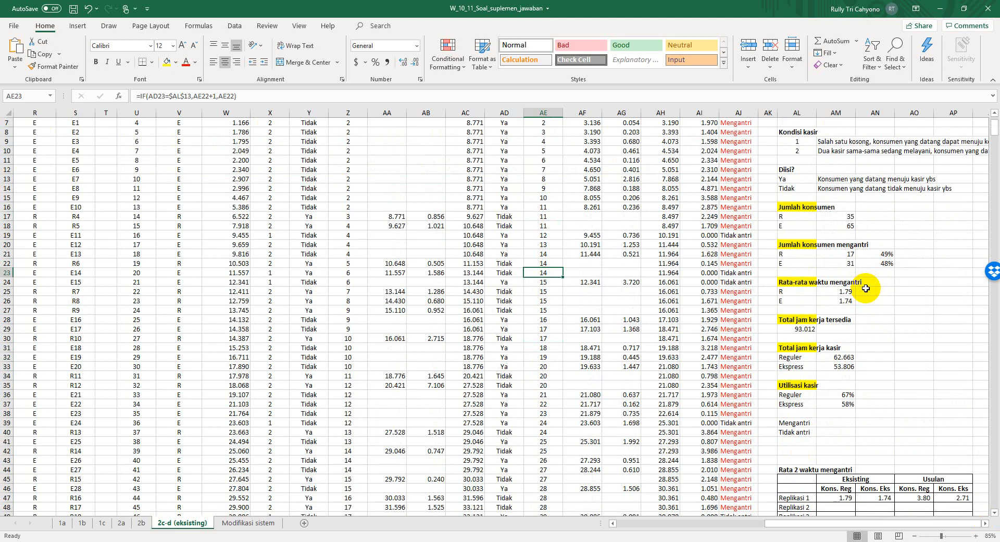
{"action": "left_click", "coordinate": [850, 216]}
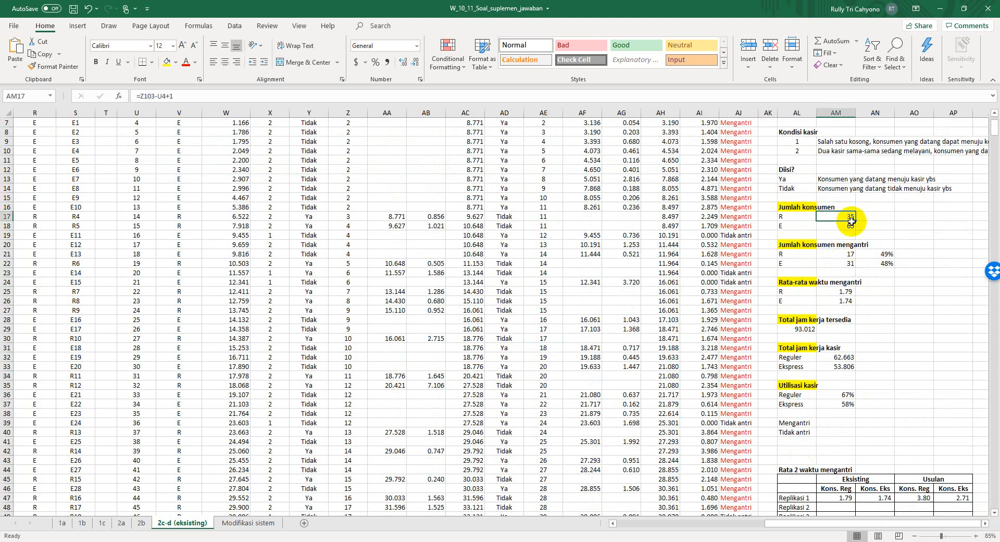
Return to the side-by-side view with the flowchart PDF and show system status blocks 7, 8, 10 and 12 beside the first rows.
{"action": "left_click", "coordinate": [964, 8]}
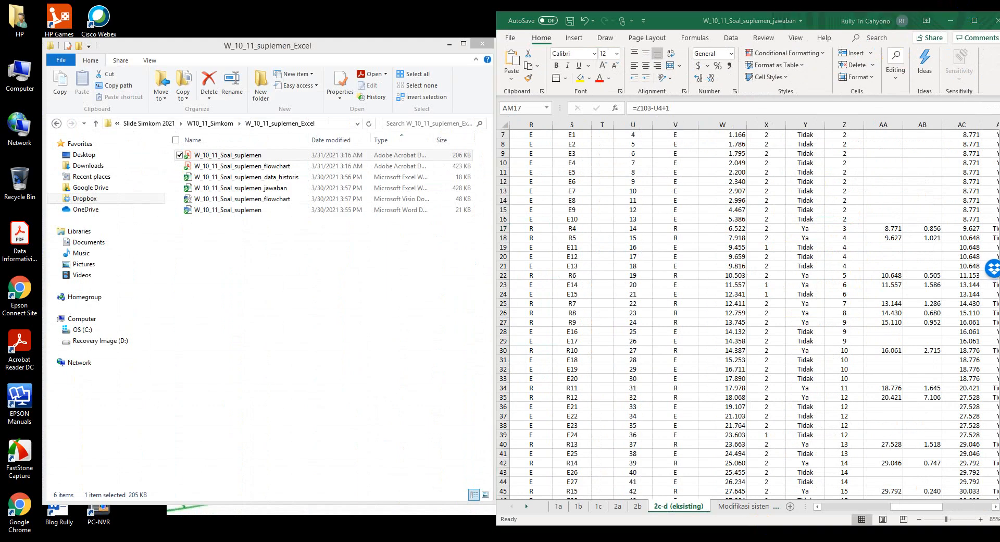
{"action": "mouse_move", "coordinate": [766, 539]}
{"action": "left_click", "coordinate": [816, 503]}
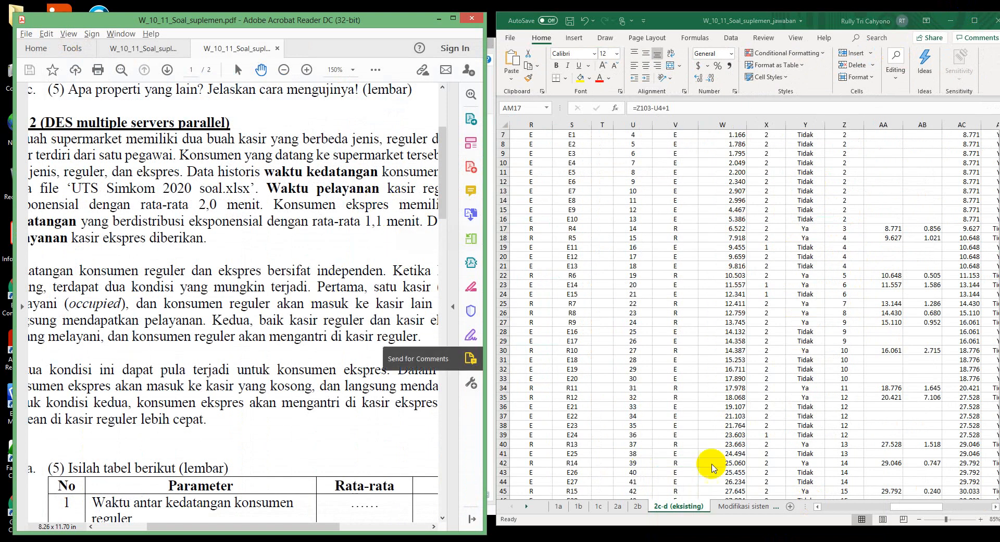
{"action": "left_click", "coordinate": [145, 48]}
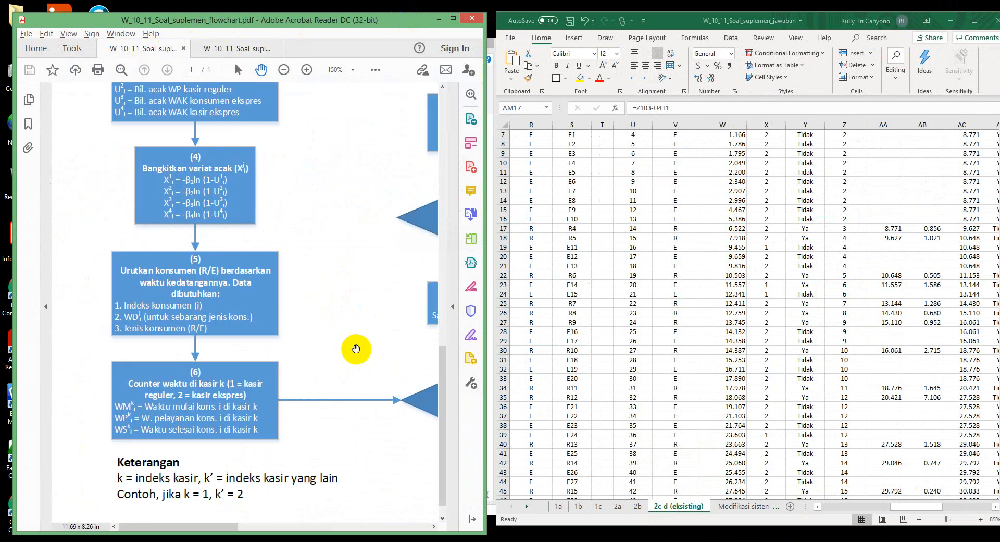
{"action": "left_click_drag", "start_coordinate": [220, 529], "coordinate": [275, 535]}
{"action": "left_click", "coordinate": [753, 301]}
{"action": "scroll", "coordinate": [753, 301], "scroll_direction": "up", "scroll_amount": 2}
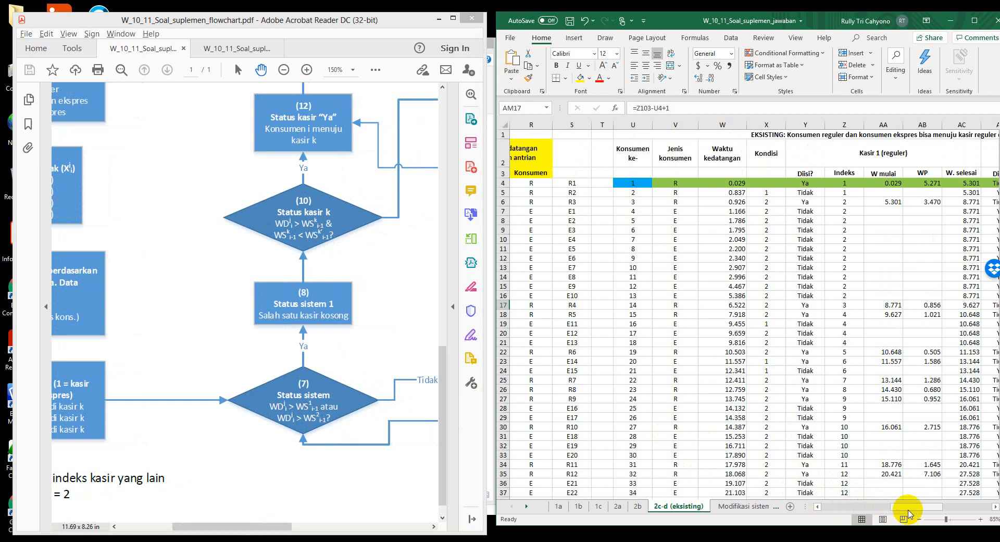
Compare the Kondisi formulas in X6 and X5 with the system status test in flowchart block 7.
{"action": "left_click_drag", "start_coordinate": [912, 510], "coordinate": [927, 508]}
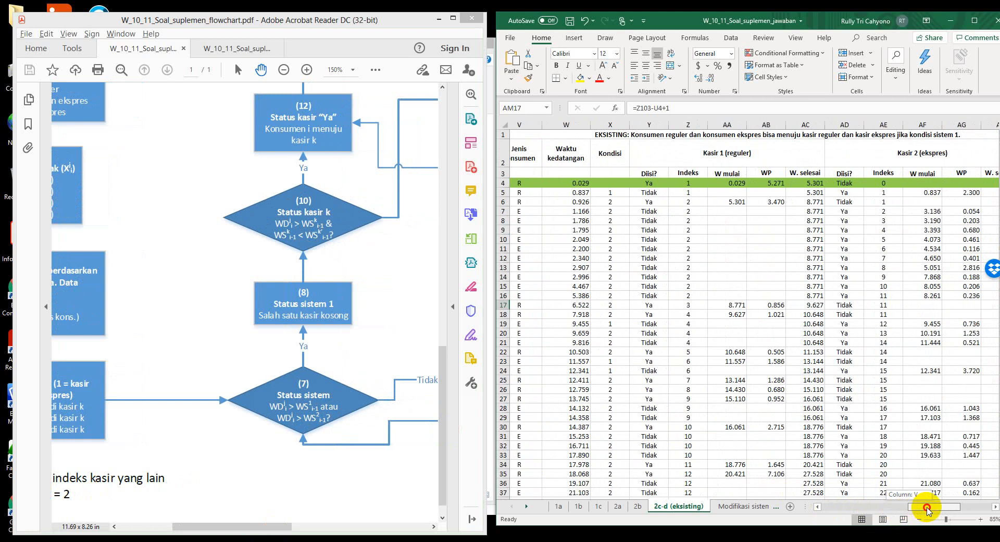
{"action": "left_click", "coordinate": [628, 200]}
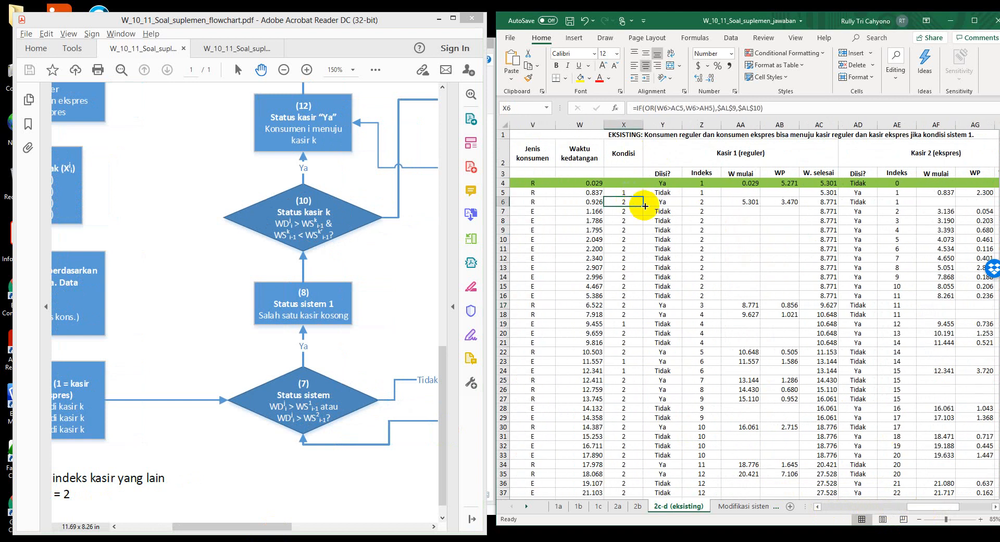
{"action": "left_click", "coordinate": [637, 193]}
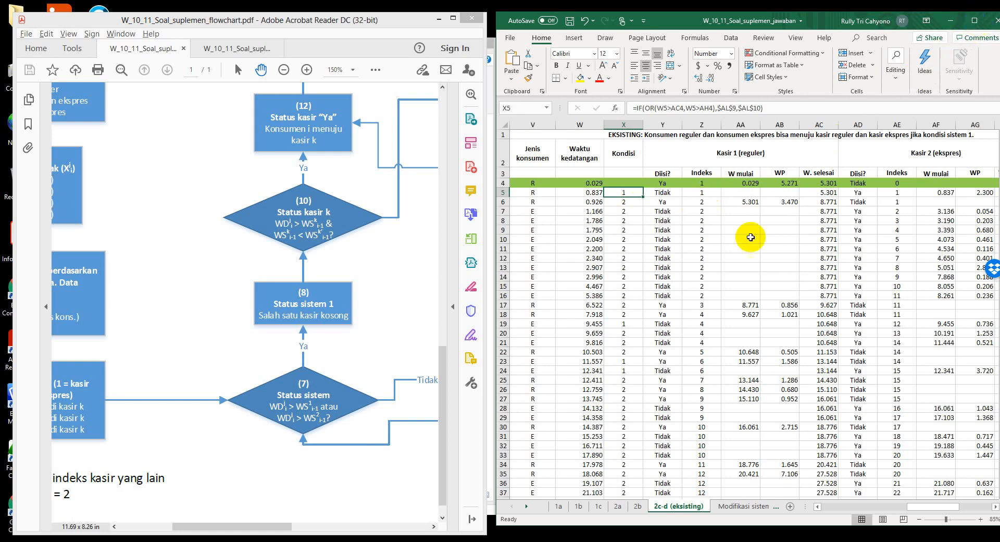
Enlarge the workbook and trace the cells referenced by the Kasir 1 Diisi? formula in Y4.
{"action": "left_click_drag", "start_coordinate": [903, 512], "coordinate": [904, 513]}
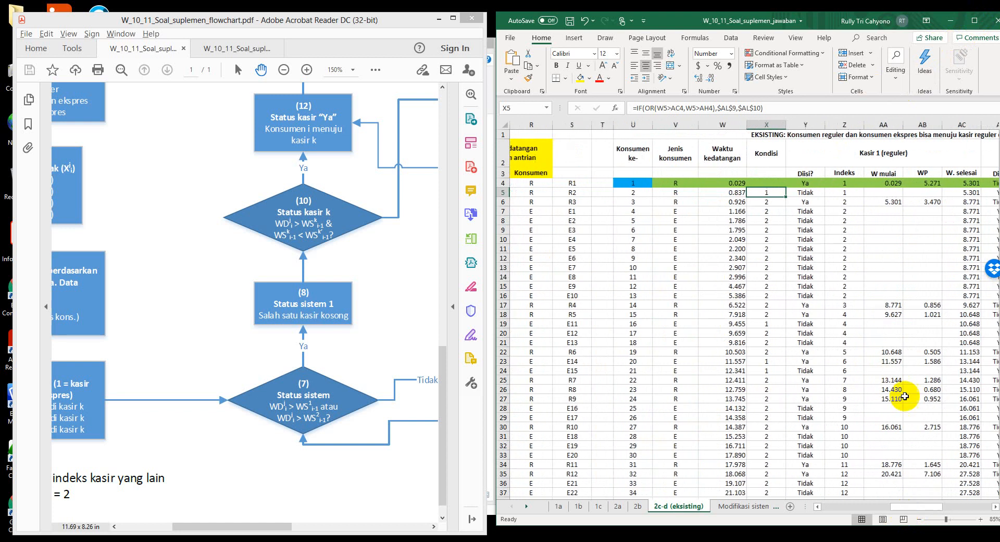
{"action": "left_click", "coordinate": [809, 182]}
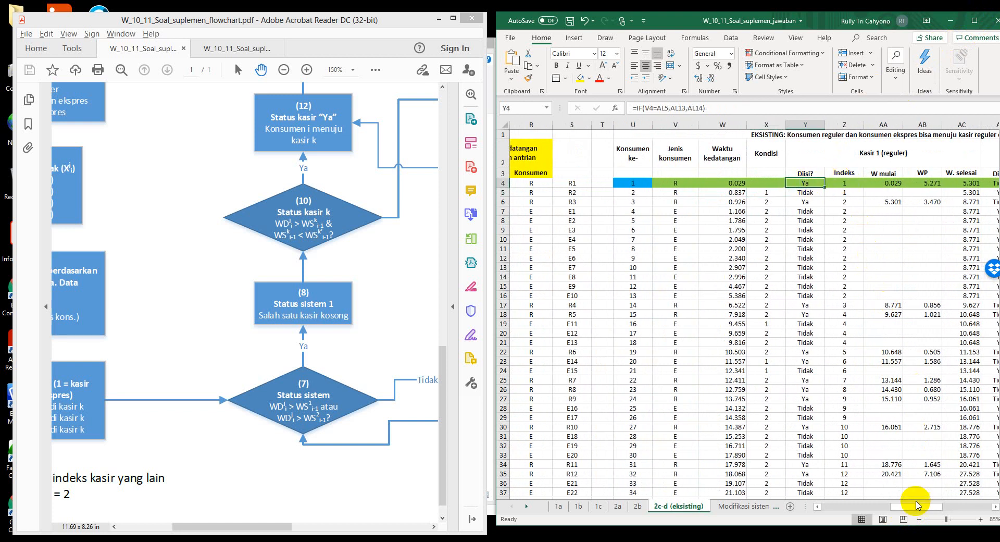
{"action": "mouse_move", "coordinate": [915, 506]}
{"action": "left_mouse_down"}
{"action": "mouse_move", "coordinate": [942, 510]}
{"action": "mouse_move", "coordinate": [909, 516]}
{"action": "left_mouse_up"}
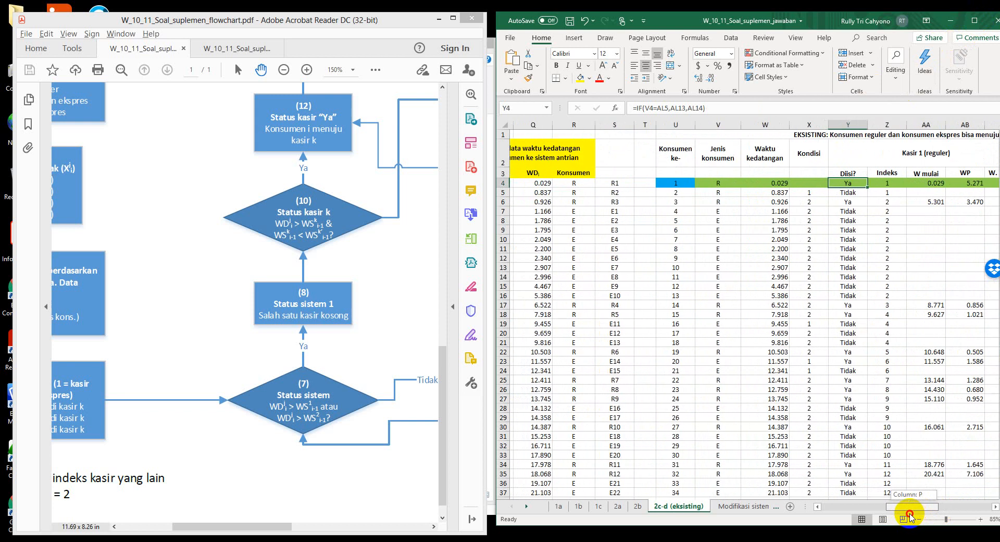
{"action": "left_click", "coordinate": [975, 20]}
{"action": "left_click", "coordinate": [233, 95]}
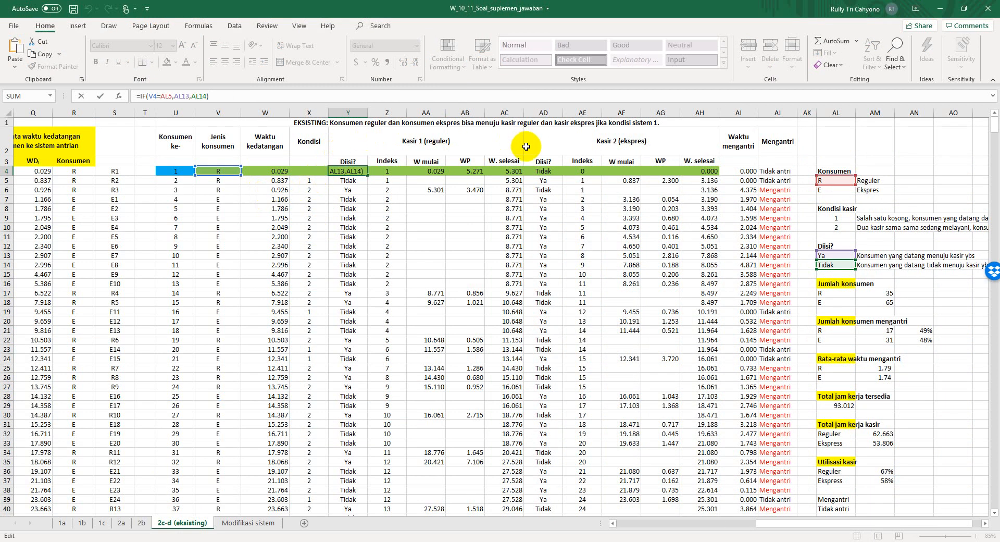
{"action": "double_click", "coordinate": [343, 171]}
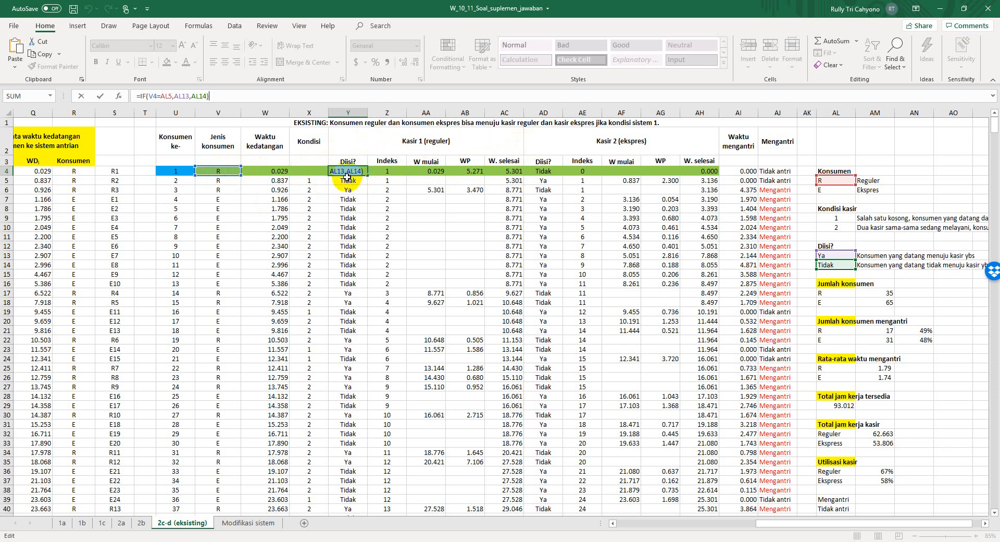
Trace the cells referenced by the Kasir 2 Diisi? formula in AD4, leaving the formula unedited.
{"action": "left_click", "coordinate": [544, 172]}
{"action": "left_click", "coordinate": [275, 97]}
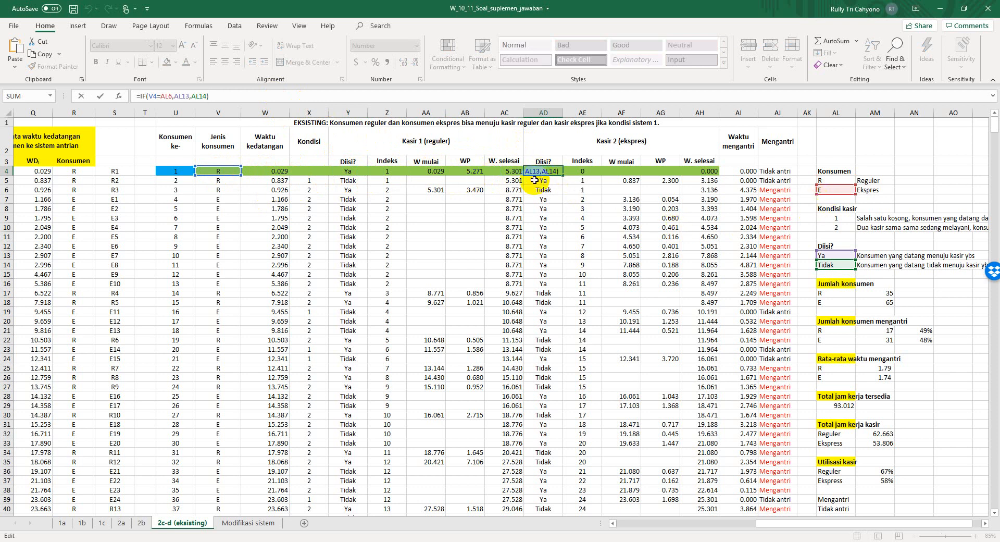
{"action": "key", "text": "Escape"}
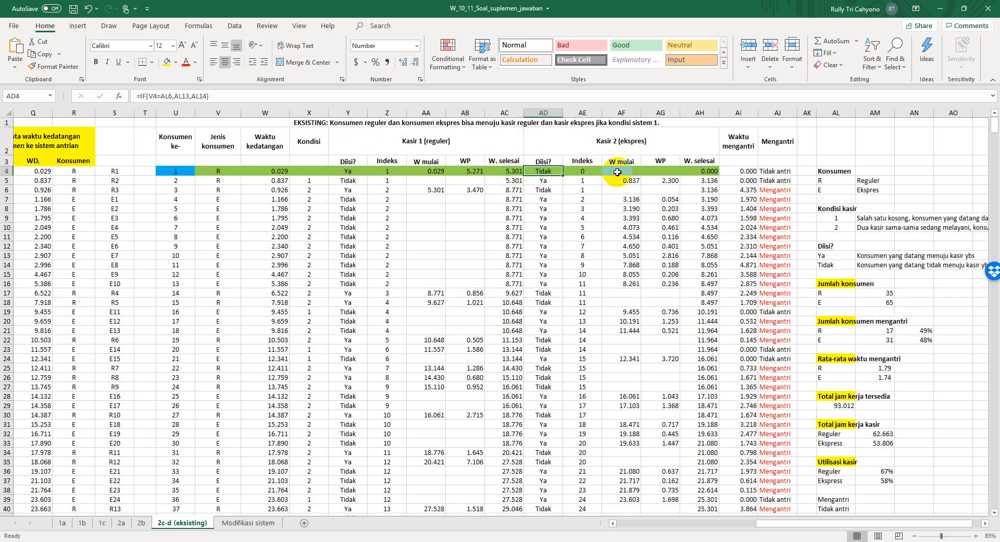
Trace the Jenis konsumen lookup in V4 to the arrival database in columns P to S, and inspect Kasir 1 formulas AA4 and AB4.
{"action": "left_click", "coordinate": [229, 171]}
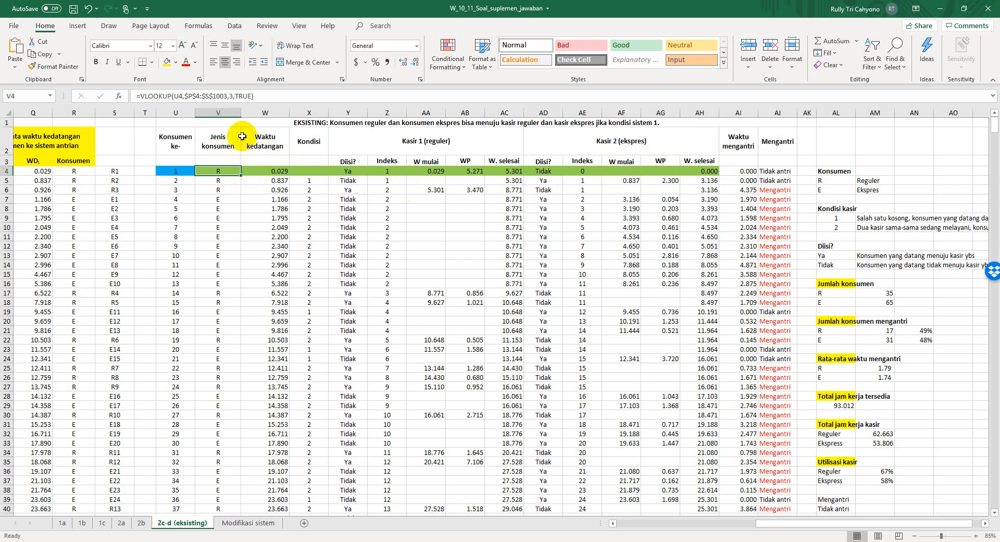
{"action": "left_click", "coordinate": [253, 96]}
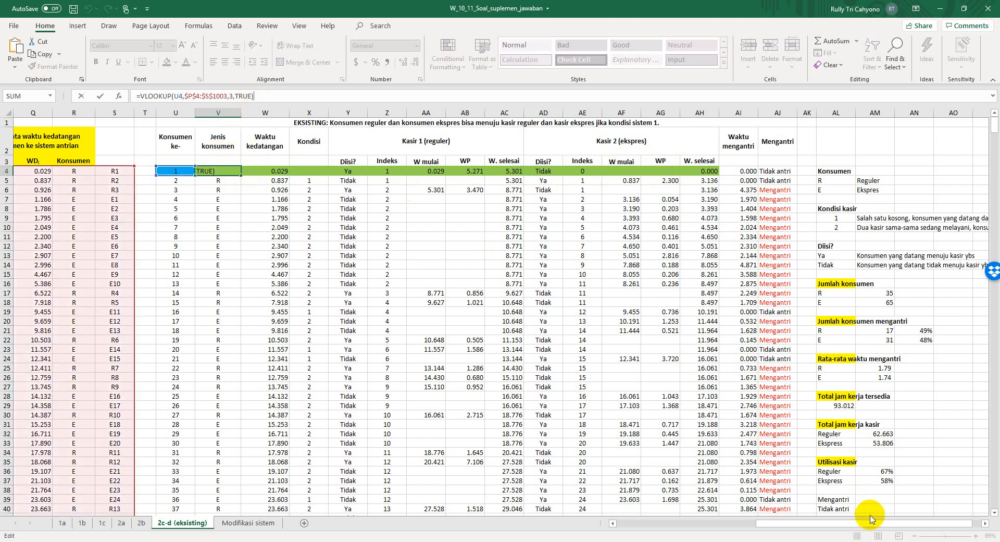
{"action": "left_click_drag", "start_coordinate": [870, 519], "coordinate": [823, 536]}
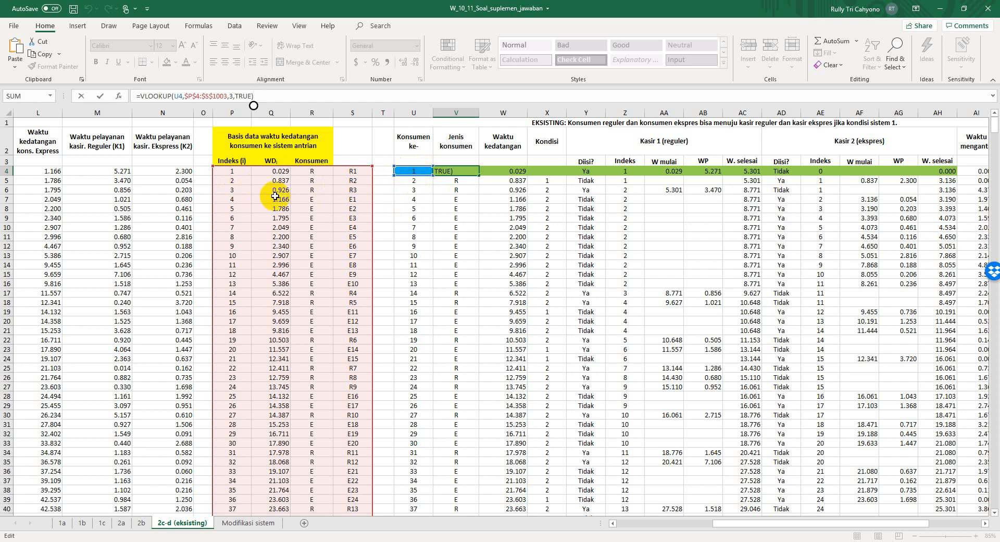
{"action": "left_click", "coordinate": [466, 175]}
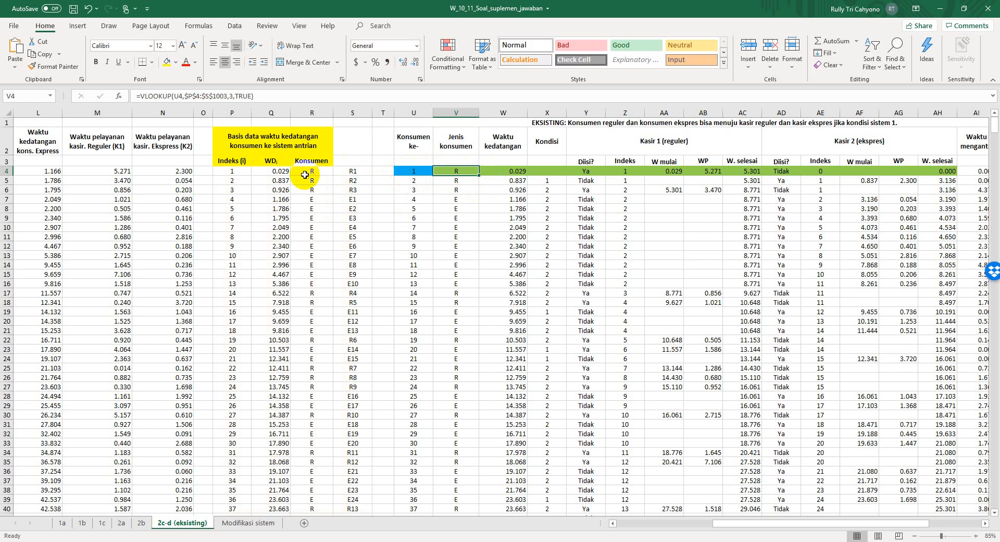
{"action": "left_click", "coordinate": [675, 172]}
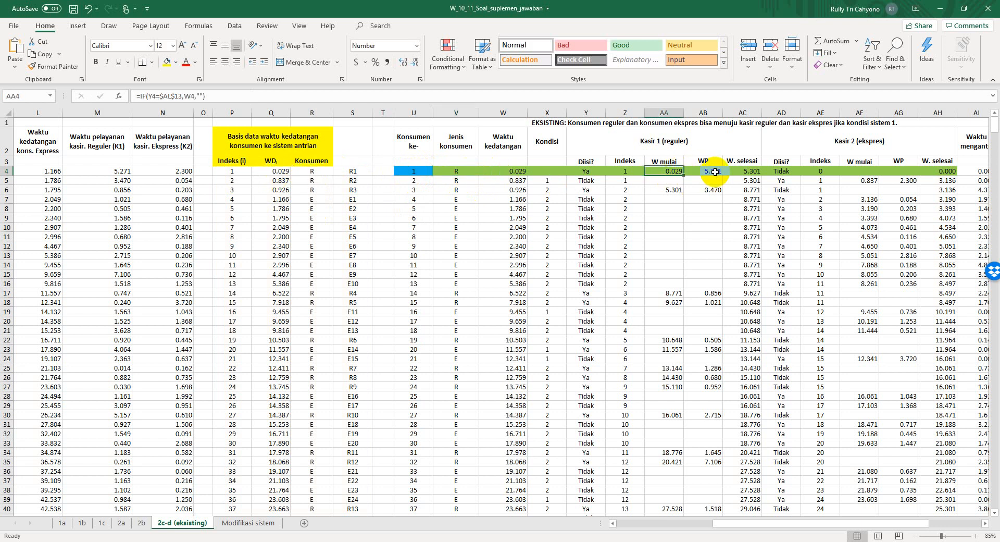
{"action": "left_click", "coordinate": [710, 172]}
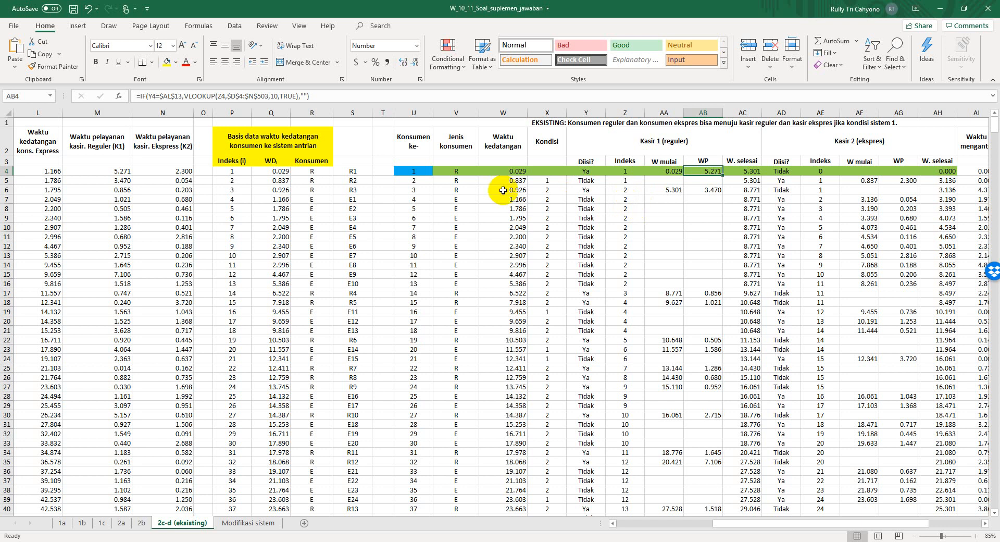
Inspect the second consumer's formulas in row 5: consumer number U5, type V5, arrival time W5 and Kasir 1 Diisi? Y5.
{"action": "left_click", "coordinate": [410, 183]}
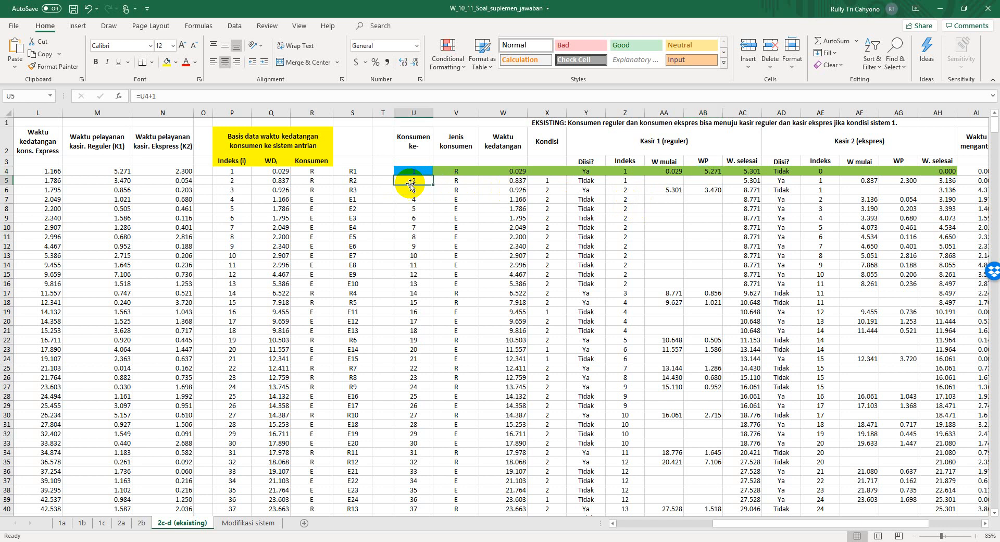
{"action": "left_click", "coordinate": [451, 182]}
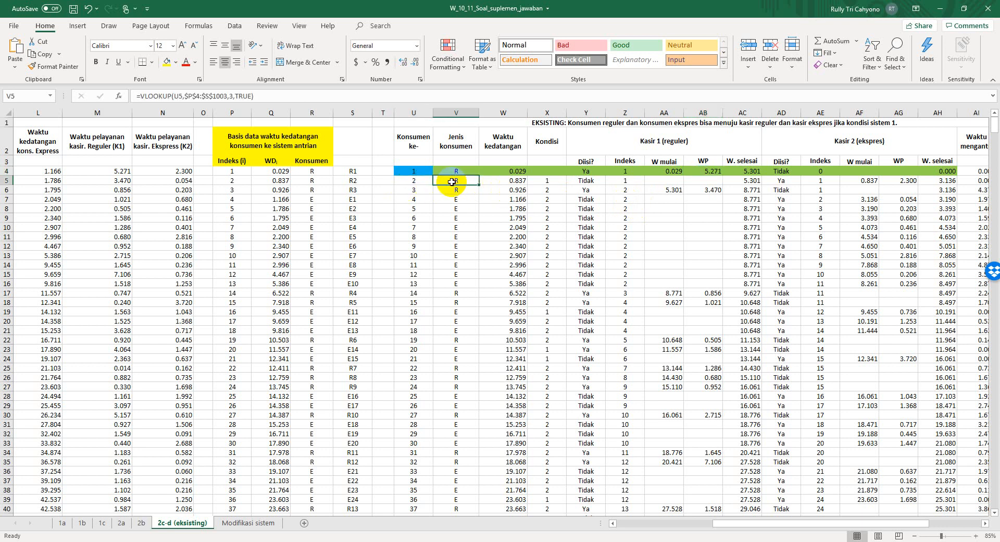
{"action": "left_click", "coordinate": [512, 182]}
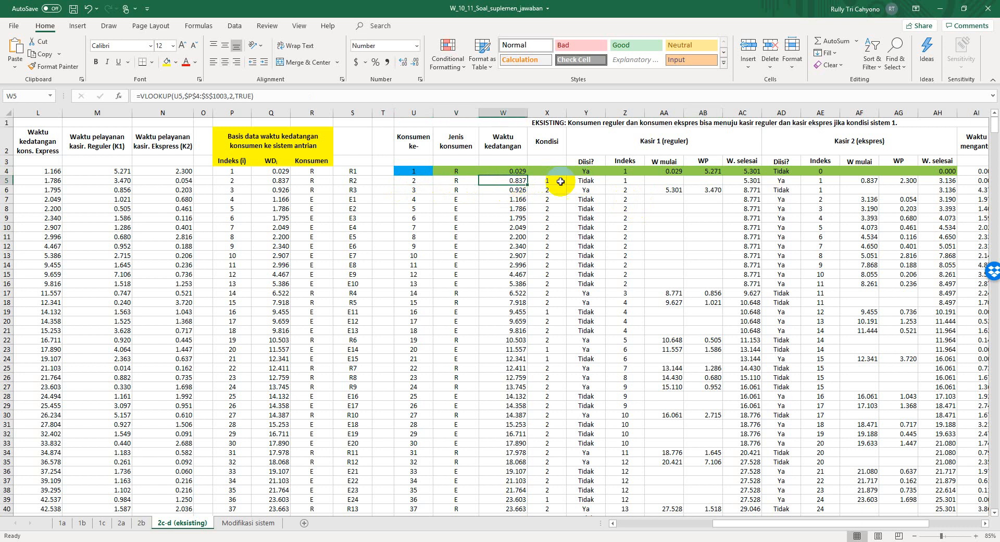
{"action": "left_click", "coordinate": [586, 181]}
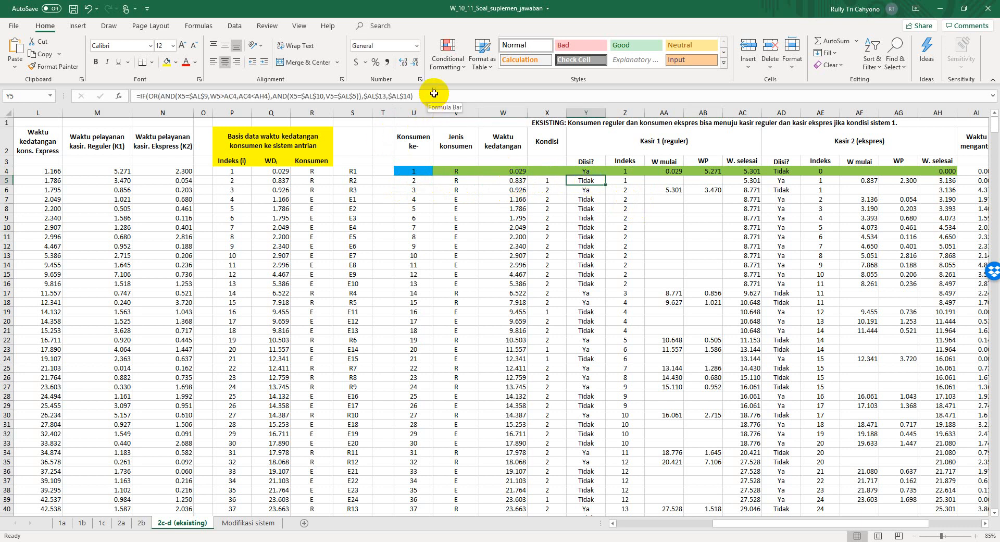
Trace the cells referenced by the Kondisi formula in X5, including both cashiers' finish times and the Kondisi kasir codes.
{"action": "left_click", "coordinate": [545, 180]}
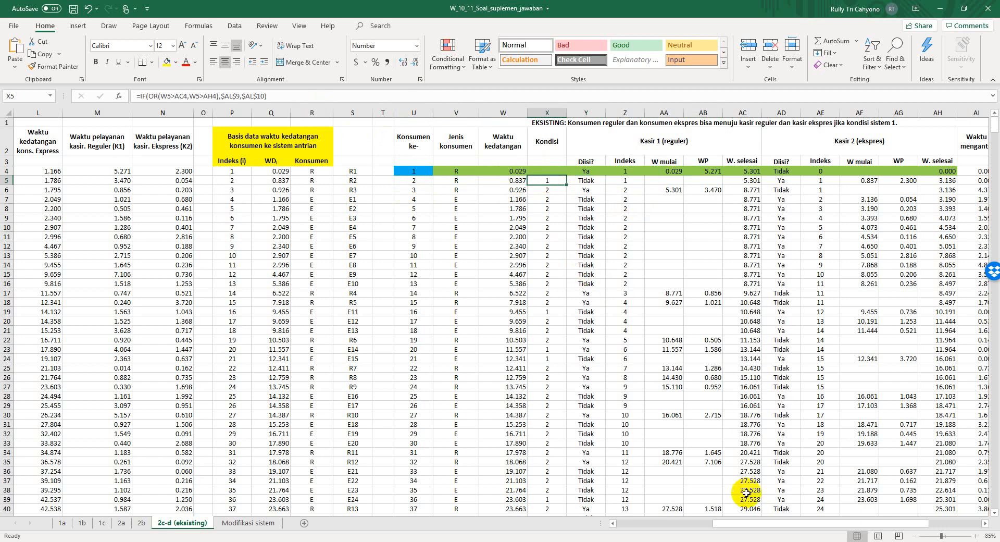
{"action": "left_click_drag", "start_coordinate": [770, 523], "coordinate": [821, 526]}
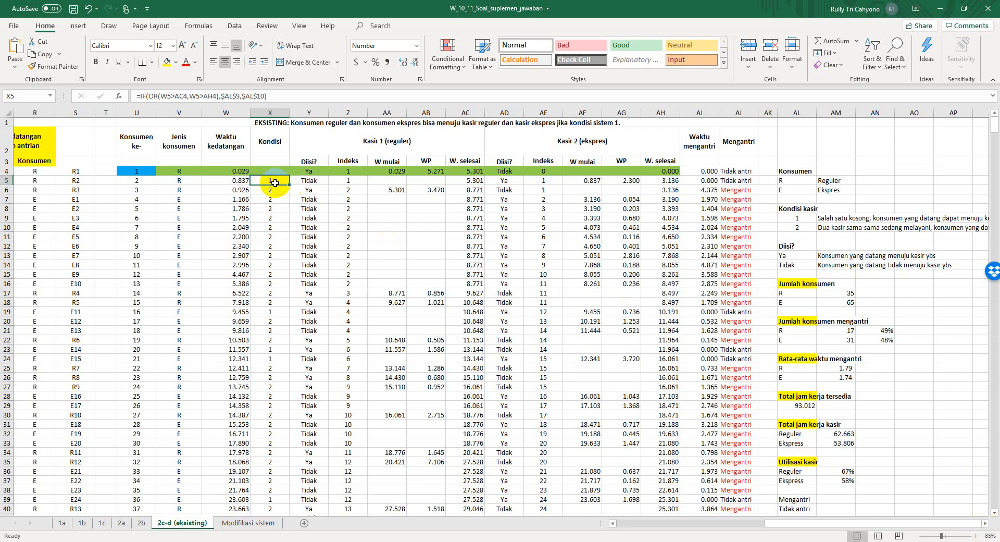
{"action": "left_click", "coordinate": [291, 91]}
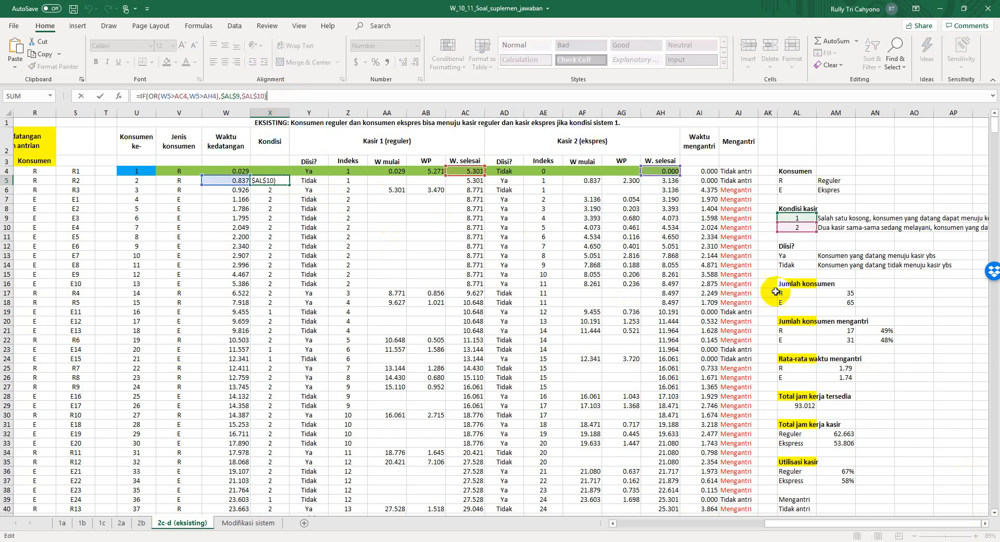
Return to the side-by-side view and compare flowchart blocks 7, 8 and 9 with the Kondisi formula in X5.
{"action": "left_click", "coordinate": [964, 8]}
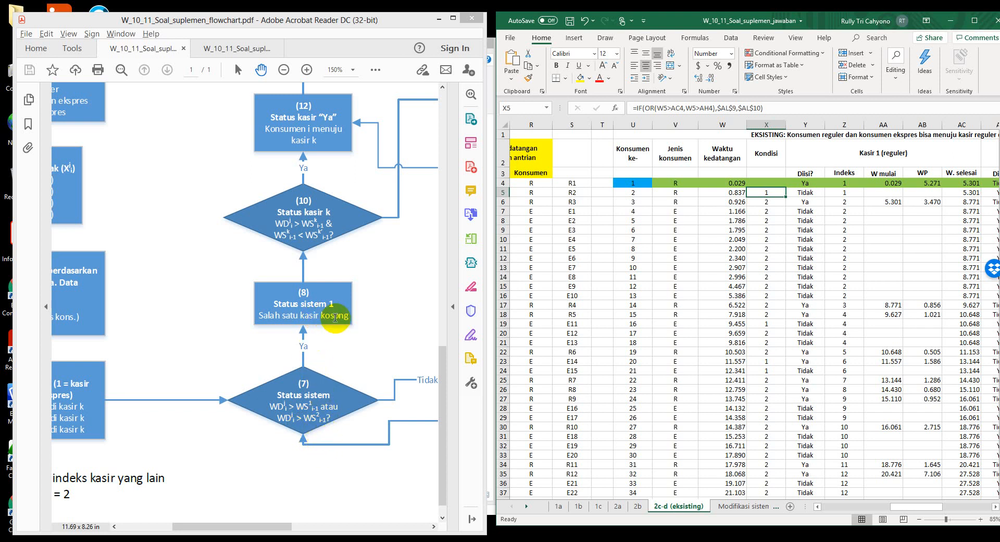
{"action": "left_click_drag", "start_coordinate": [276, 526], "coordinate": [335, 528]}
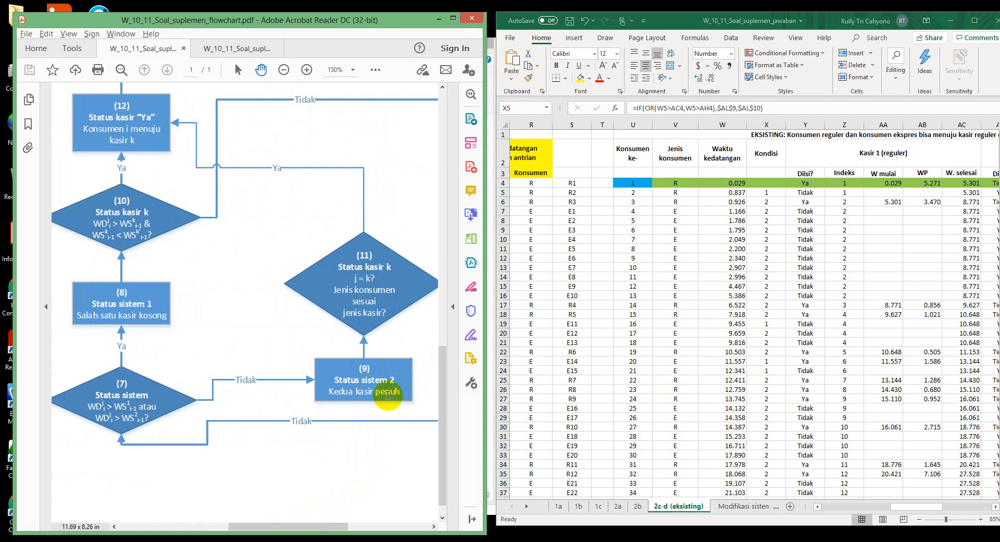
{"action": "left_click_drag", "start_coordinate": [346, 526], "coordinate": [313, 526]}
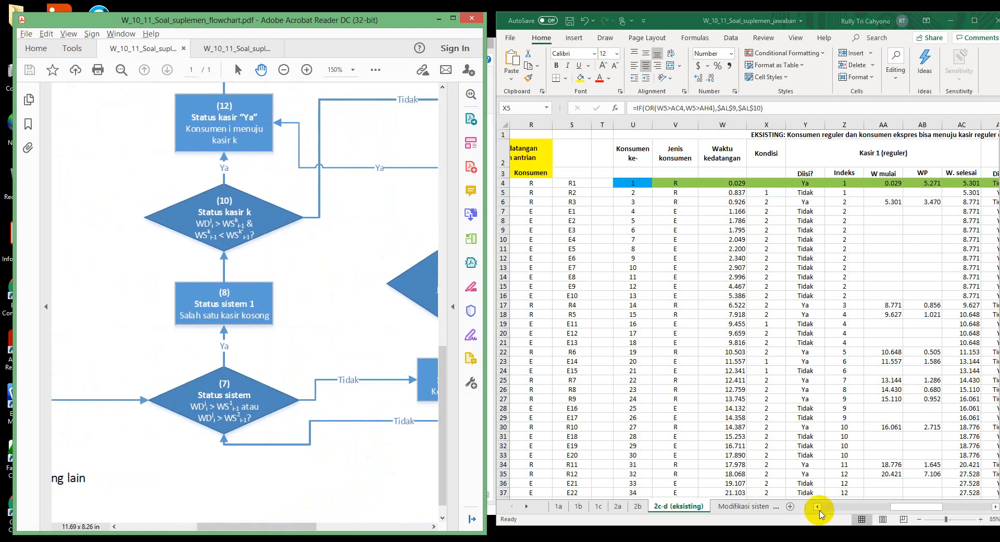
{"action": "left_click", "coordinate": [856, 312]}
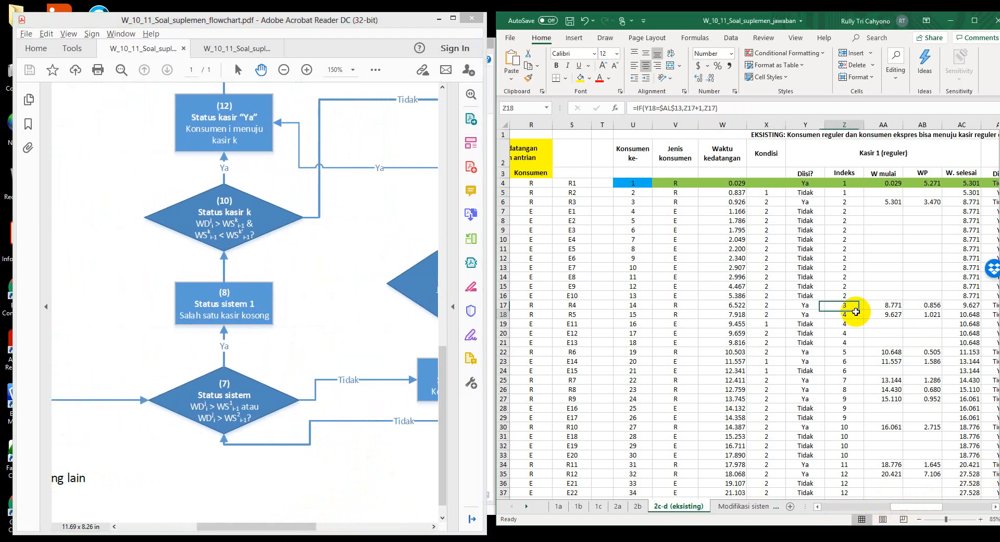
{"action": "left_click", "coordinate": [763, 191]}
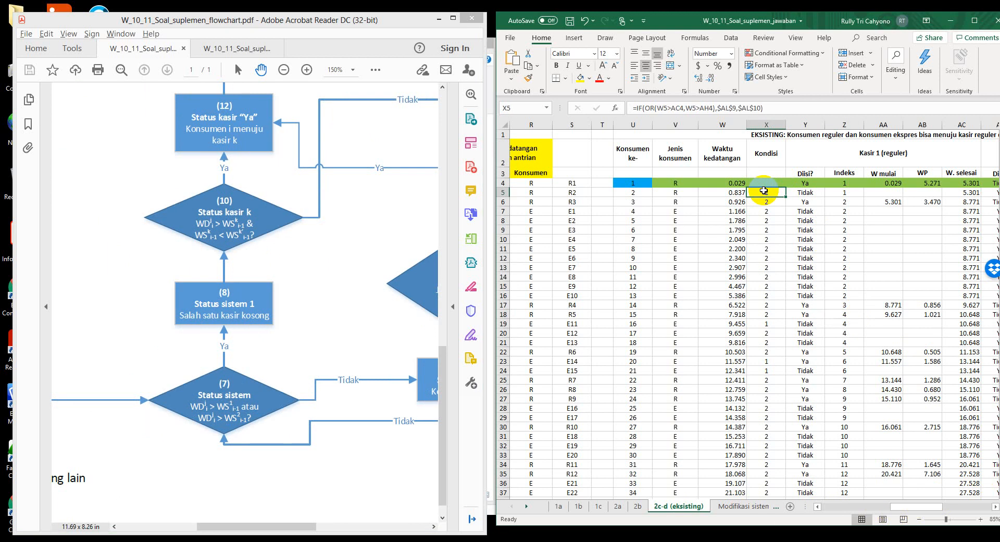
Enlarge the workbook and trace the X5 Kondisi references again, leaving the formula unedited.
{"action": "left_click", "coordinate": [974, 20]}
{"action": "left_click", "coordinate": [288, 97]}
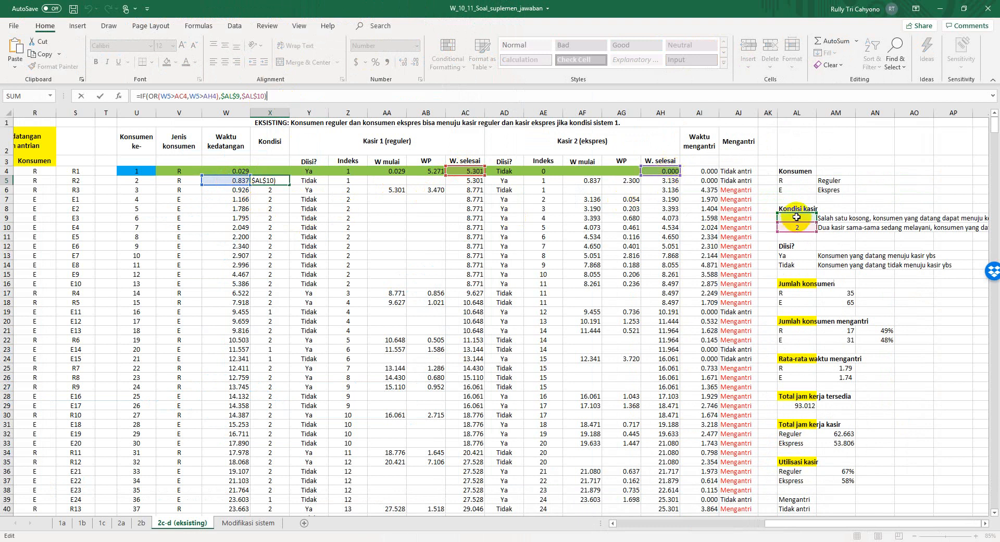
{"action": "key", "text": "Return"}
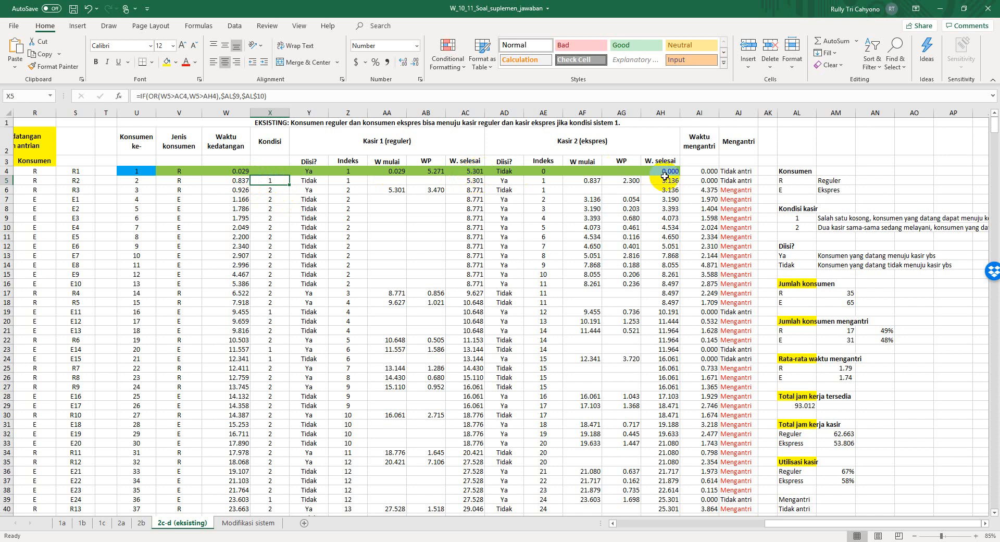
Trace the cells referenced by the third consumer's Kondisi formula in X6, leaving it unedited.
{"action": "left_click", "coordinate": [272, 190]}
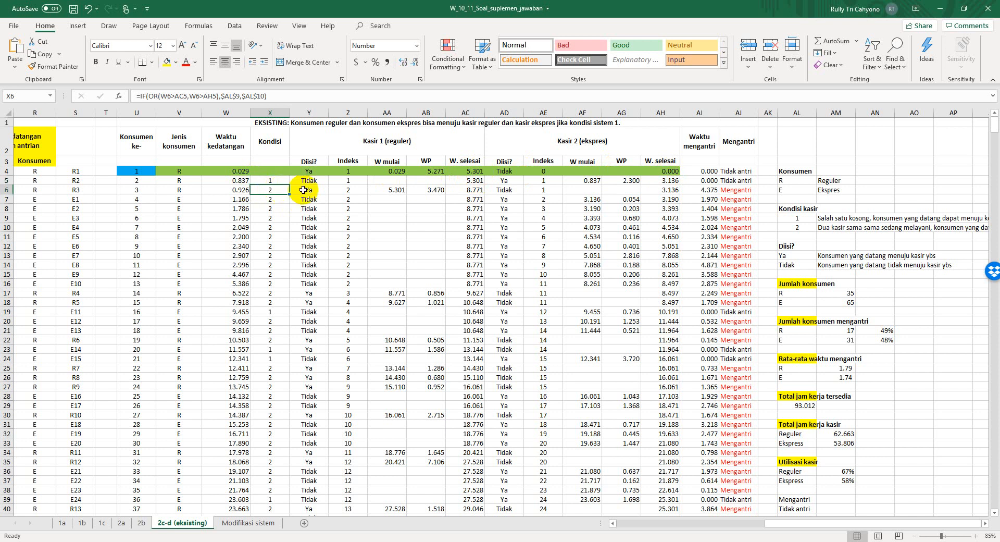
{"action": "left_click", "coordinate": [278, 96]}
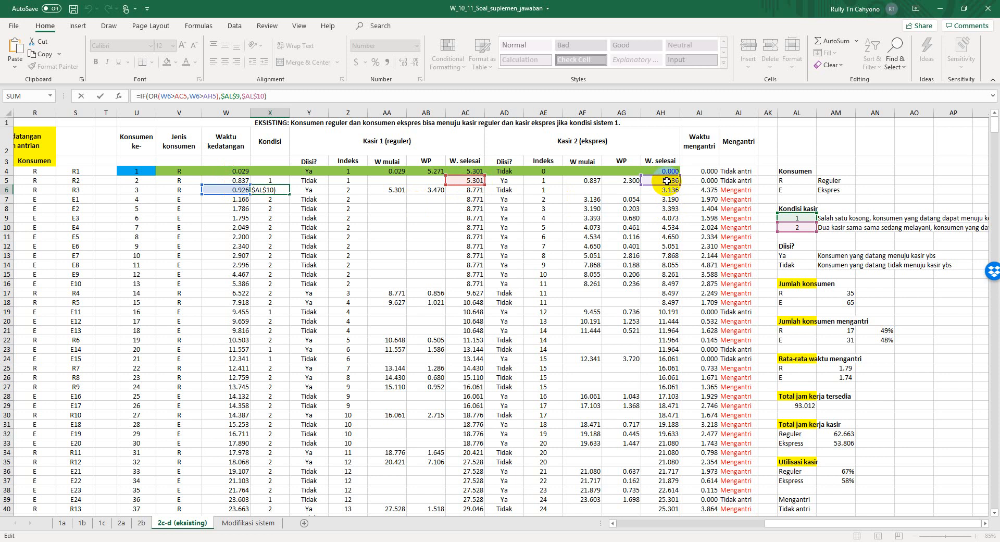
{"action": "key", "text": "Escape"}
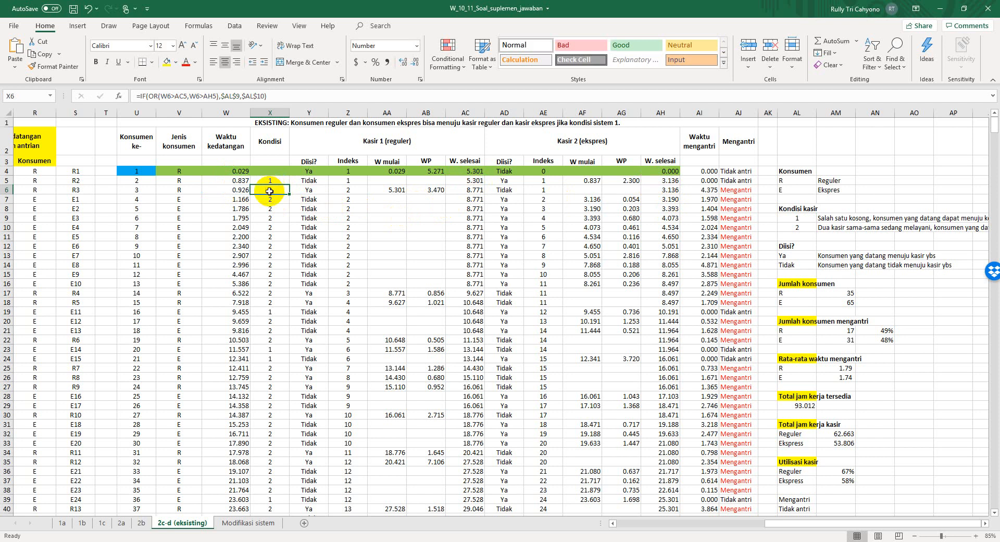
Trace the Kondisi formula references in X19, and inspect the Kasir 1 Indeks formula in Z19 and Kasir 2 Diisi? formula in AD19.
{"action": "left_click", "coordinate": [271, 313]}
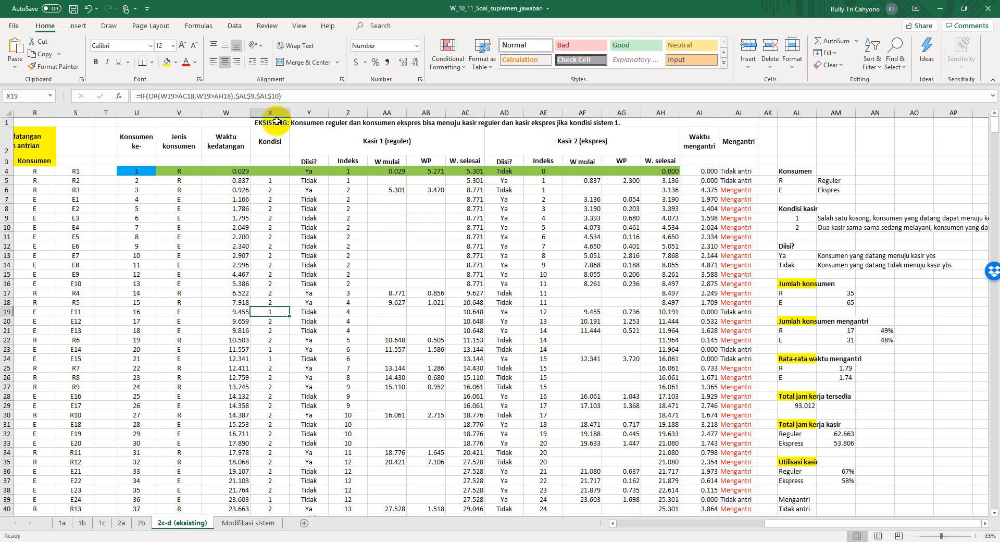
{"action": "left_click", "coordinate": [292, 96]}
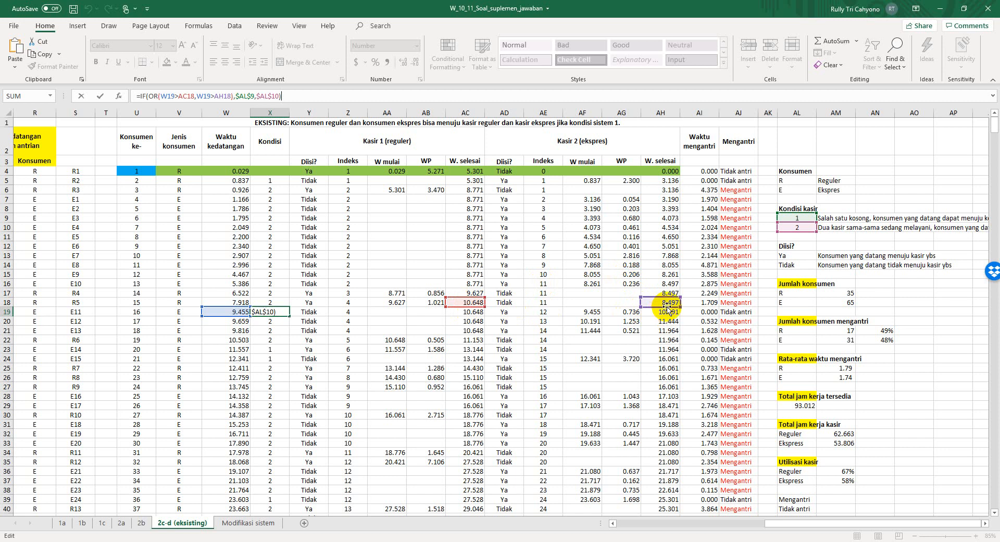
{"action": "key", "text": "Escape"}
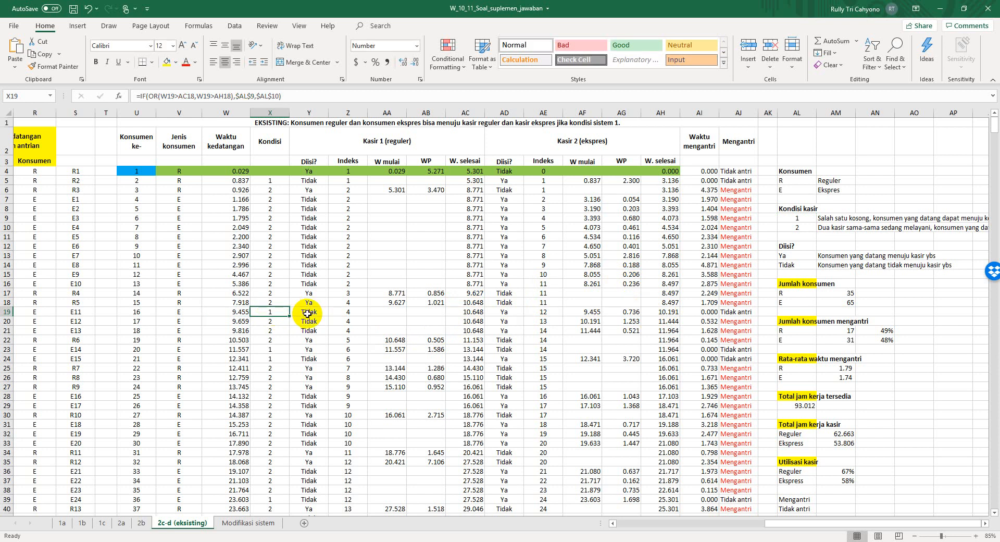
{"action": "left_click", "coordinate": [345, 313]}
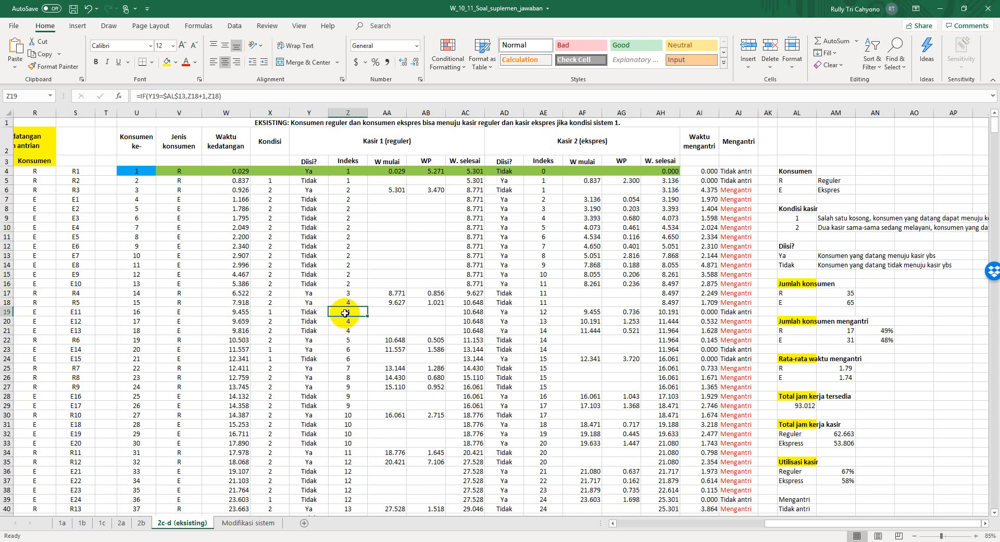
{"action": "left_click", "coordinate": [513, 311]}
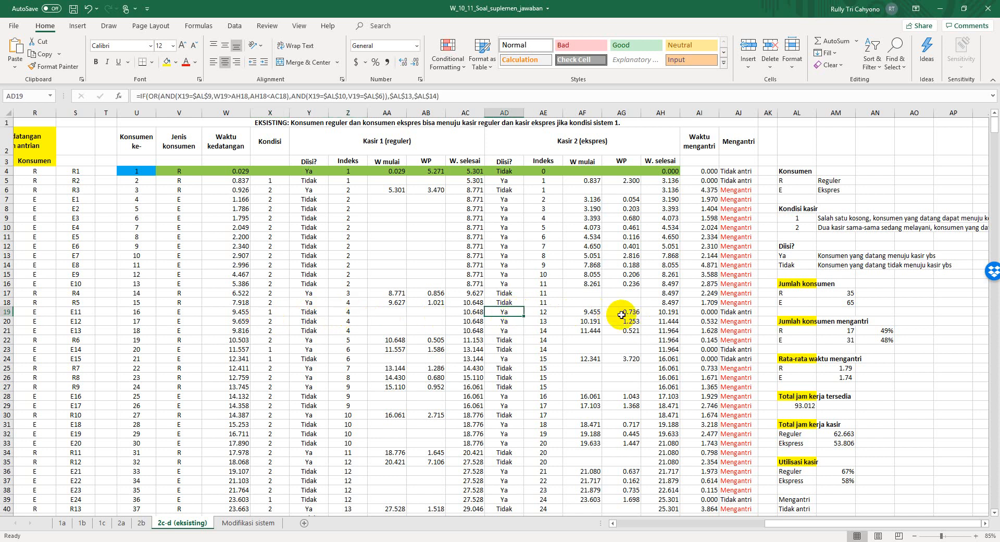
Return to the side-by-side view and follow the flowchart's cashier status branches through blocks 10 to 15 beside the sheet.
{"action": "left_click", "coordinate": [962, 10]}
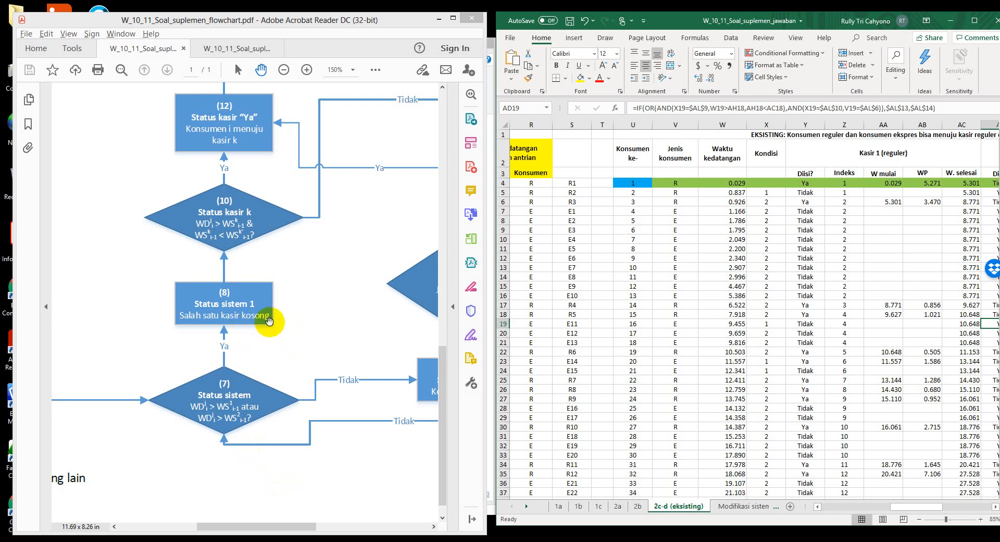
{"action": "scroll", "coordinate": [314, 339], "scroll_direction": "up", "scroll_amount": 3}
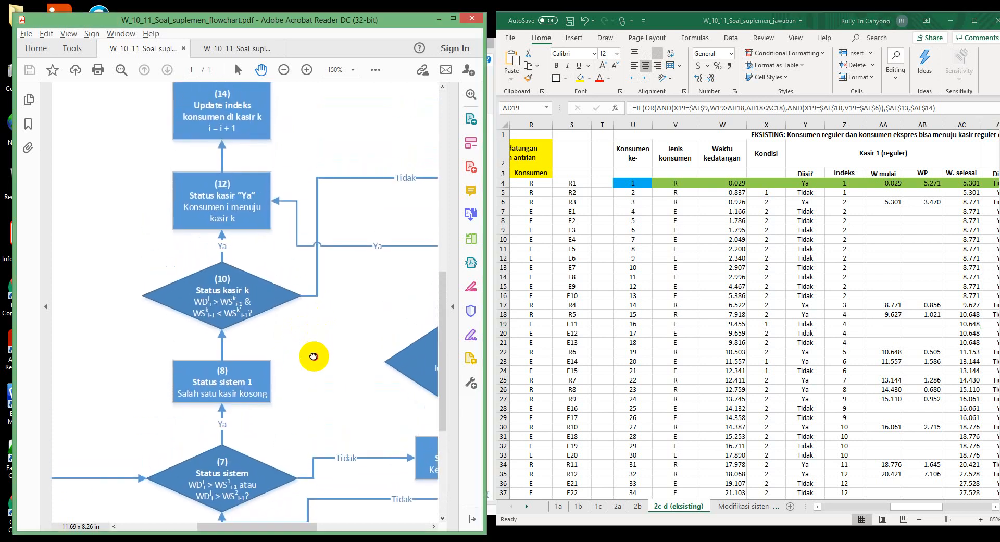
{"action": "left_click_drag", "start_coordinate": [314, 356], "coordinate": [312, 376]}
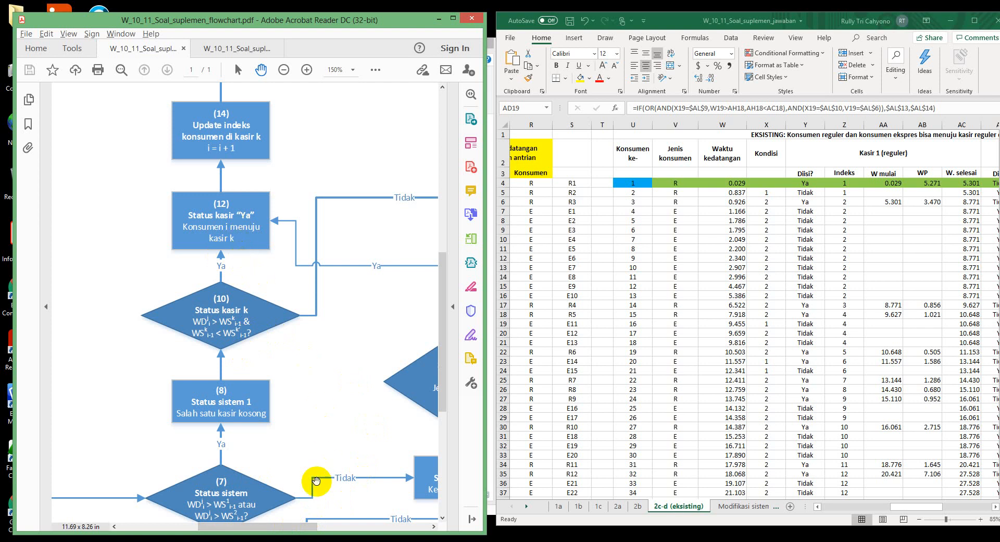
{"action": "left_click_drag", "start_coordinate": [302, 533], "coordinate": [392, 532]}
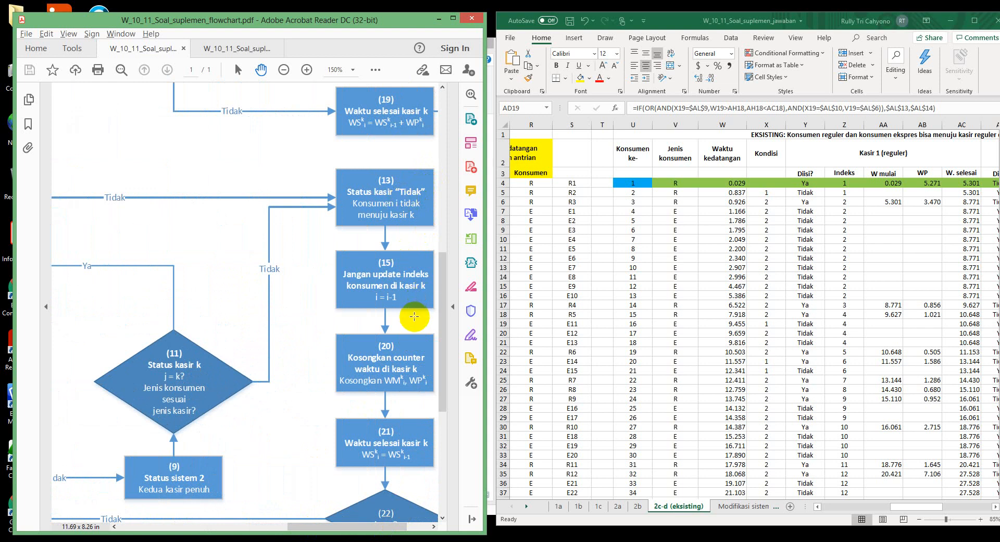
{"action": "left_click_drag", "start_coordinate": [357, 527], "coordinate": [268, 526]}
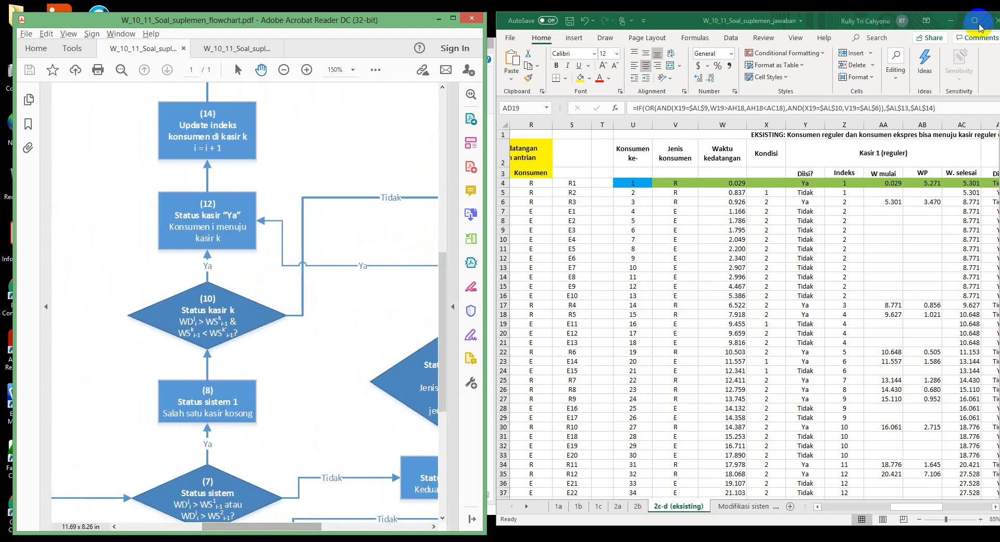
Enlarge the flowchart PDF and examine the paths from cashier status blocks 10 and 11 to blocks 12 and 13.
{"action": "left_click", "coordinate": [453, 18]}
{"action": "scroll", "coordinate": [652, 329], "scroll_direction": "down", "scroll_amount": 1}
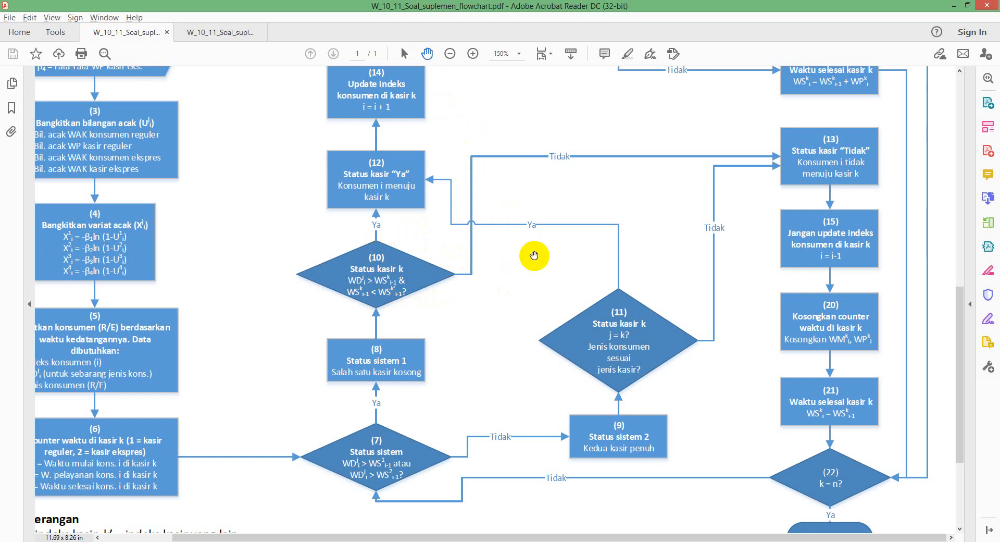
{"action": "scroll", "coordinate": [542, 281], "scroll_direction": "up", "scroll_amount": 4}
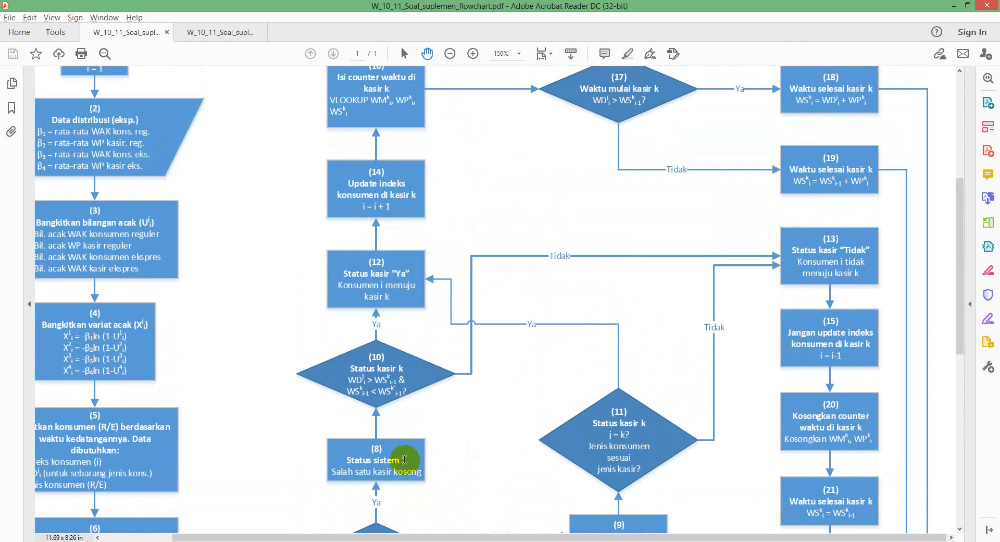
Examine the flowchart from system status block 7 through cashier blocks 8 to 21, ending at block 22 and Selesai.
{"action": "scroll", "coordinate": [462, 386], "scroll_direction": "down", "scroll_amount": 4}
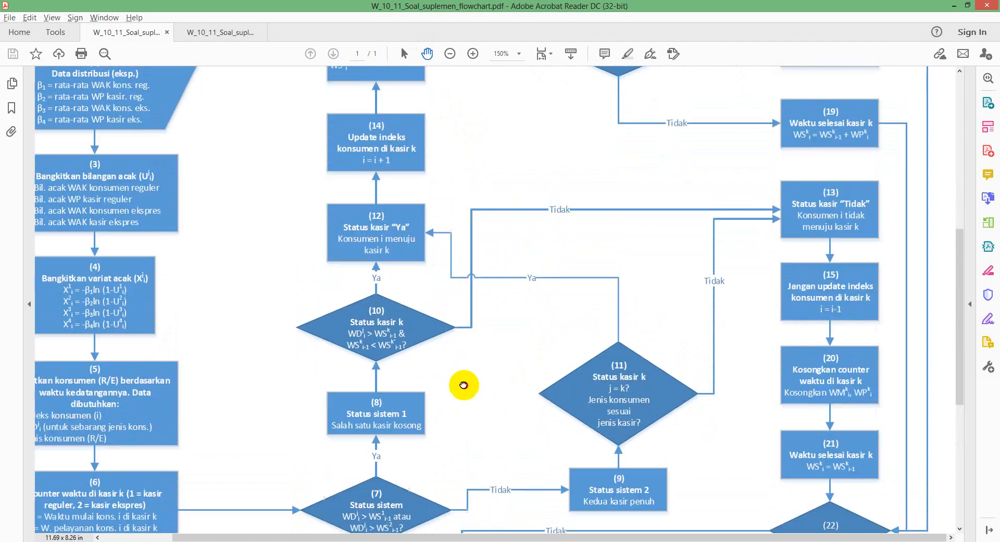
{"action": "scroll", "coordinate": [464, 314], "scroll_direction": "up", "scroll_amount": 1}
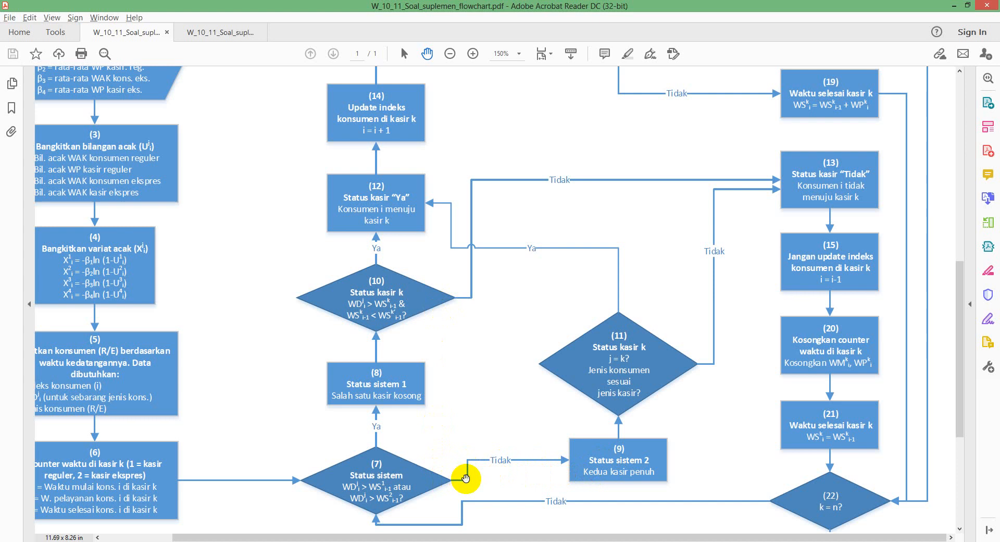
{"action": "left_click_drag", "start_coordinate": [721, 432], "coordinate": [627, 446]}
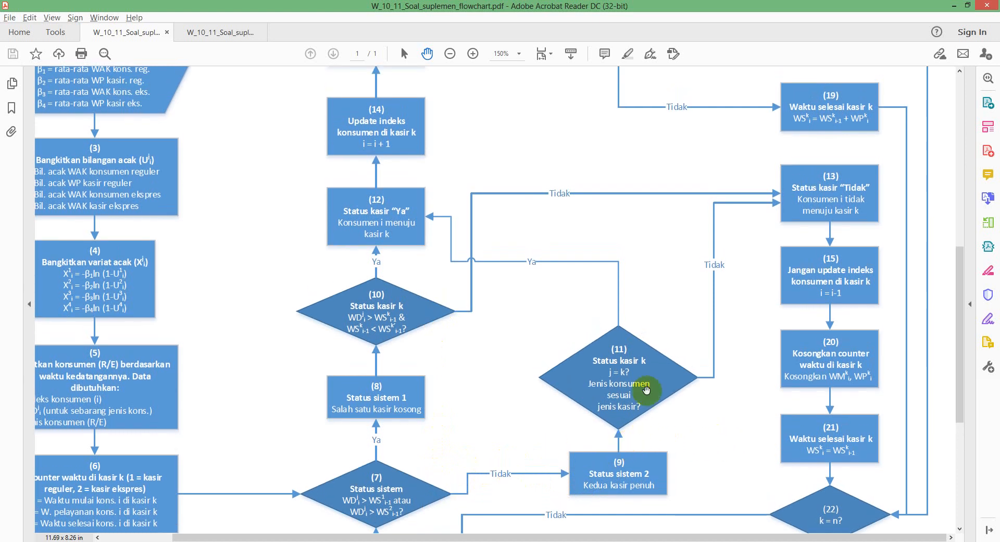
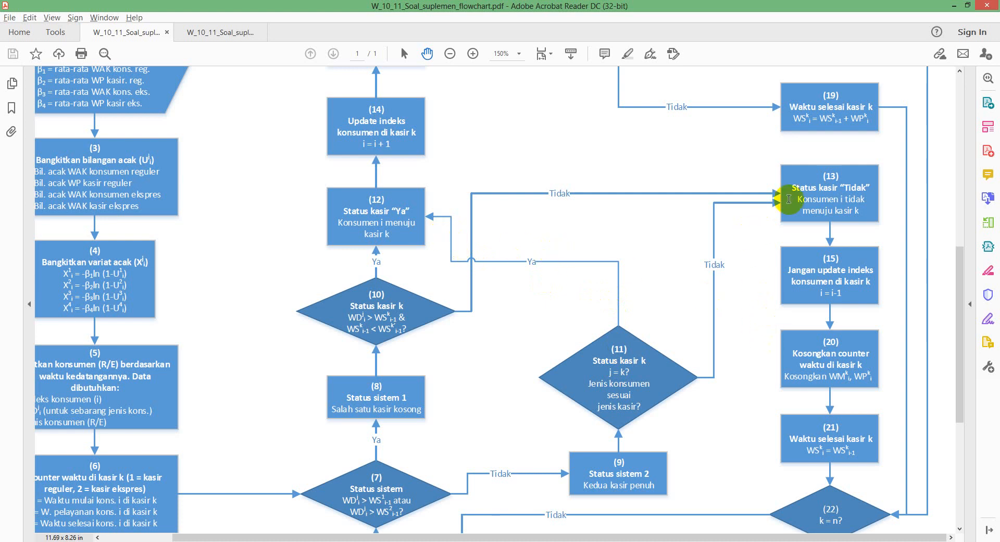
{"action": "left_click_drag", "start_coordinate": [603, 209], "coordinate": [599, 320]}
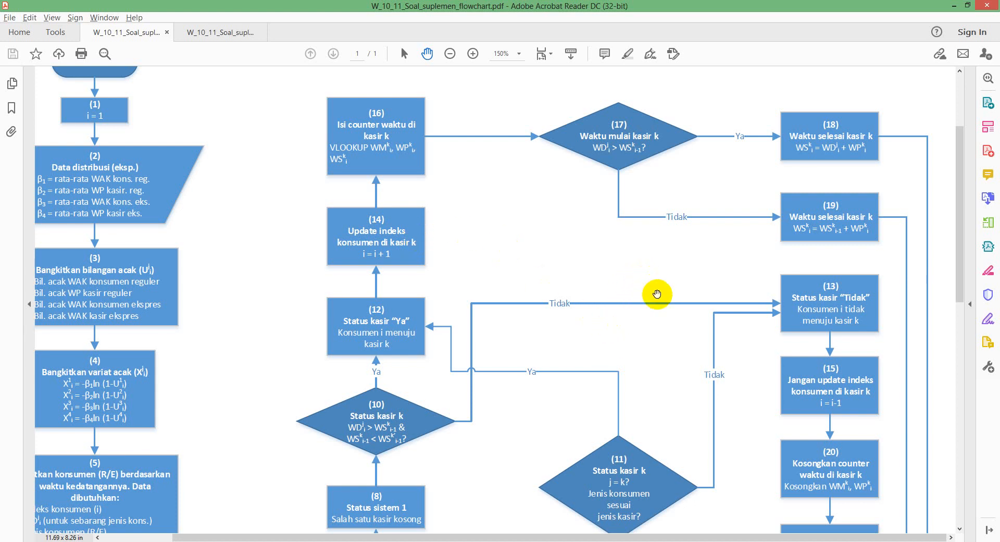
{"action": "scroll", "coordinate": [682, 280], "scroll_direction": "down", "scroll_amount": 5}
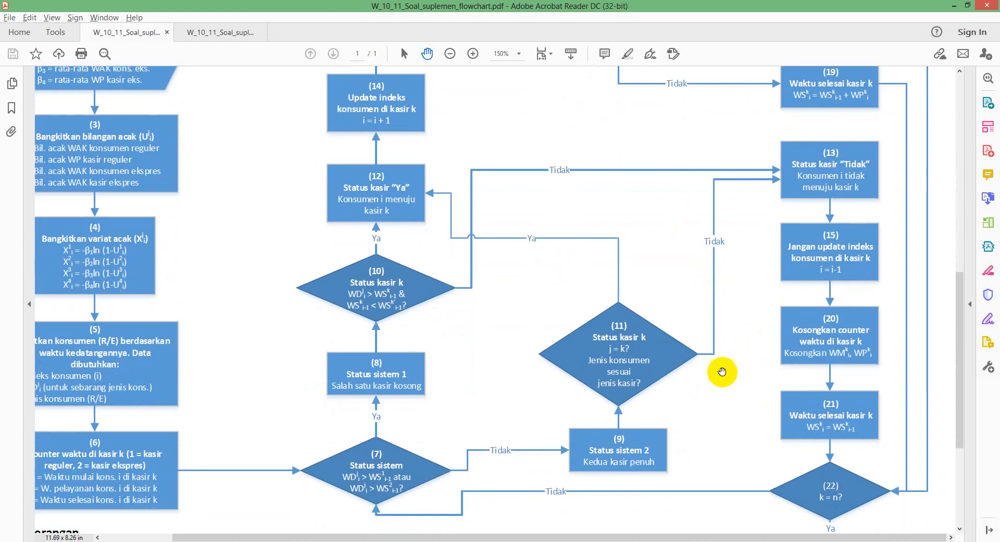
{"action": "scroll", "coordinate": [725, 348], "scroll_direction": "down", "scroll_amount": 2}
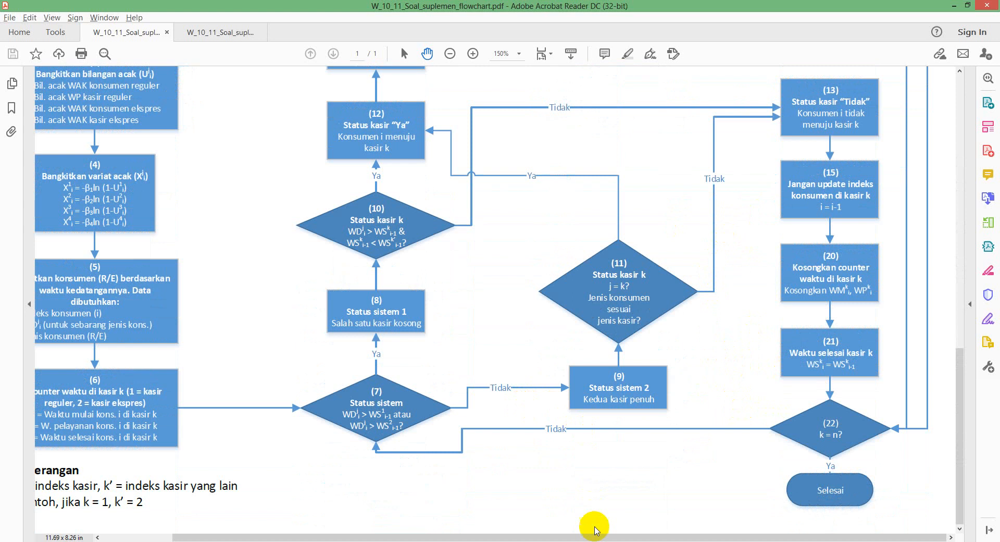
Switch to the Excel simulation sheet at full size and inspect the second consumer's arrival time in W5 and Kasir 2 formulas across AD5:AH5.
{"action": "mouse_move", "coordinate": [573, 540]}
{"action": "left_click", "coordinate": [572, 492]}
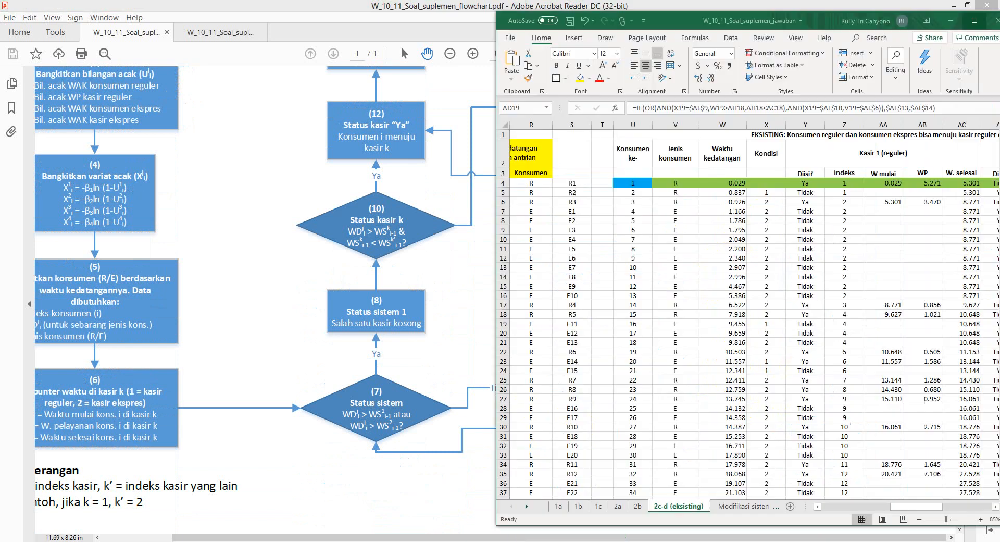
{"action": "left_click", "coordinate": [972, 21]}
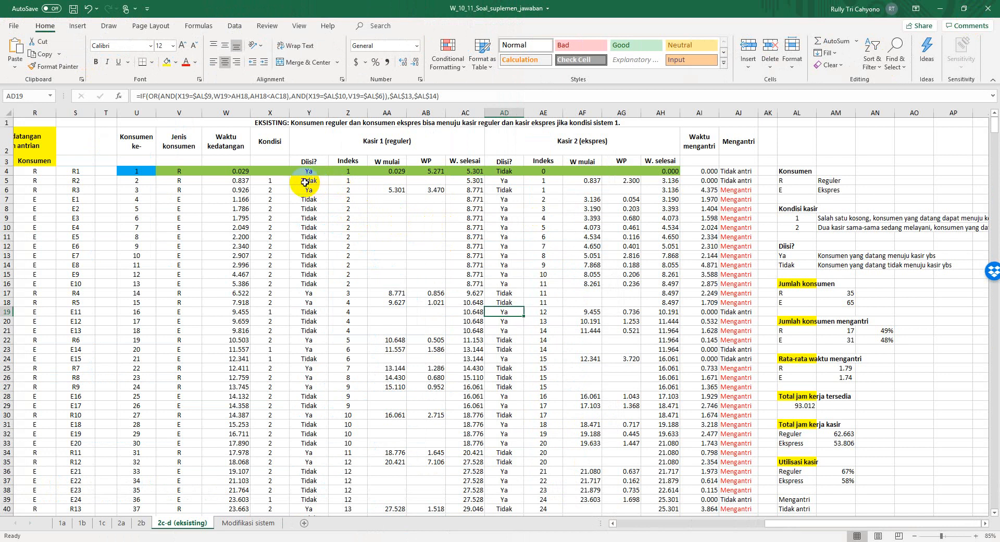
{"action": "left_click", "coordinate": [231, 181]}
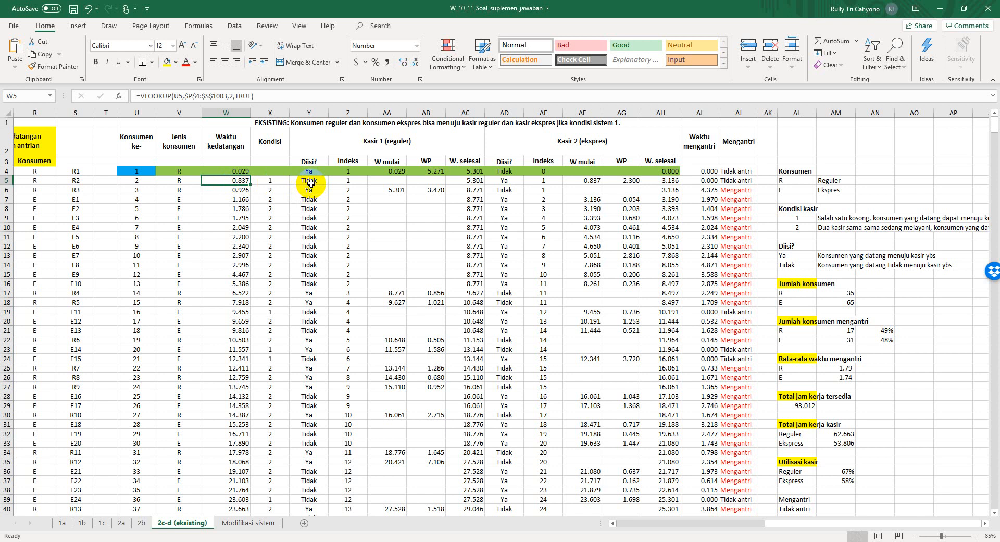
{"action": "left_click", "coordinate": [513, 182]}
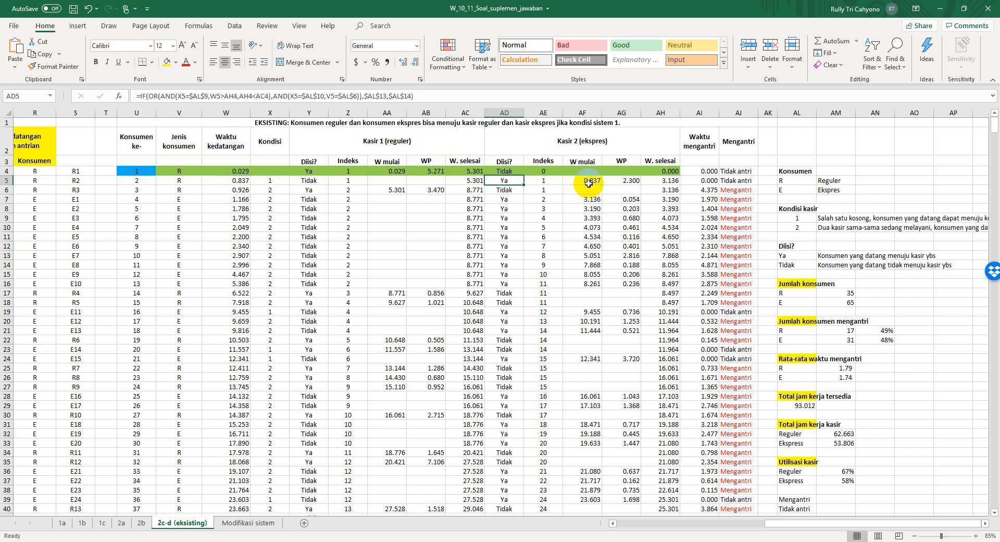
{"action": "left_click", "coordinate": [588, 183]}
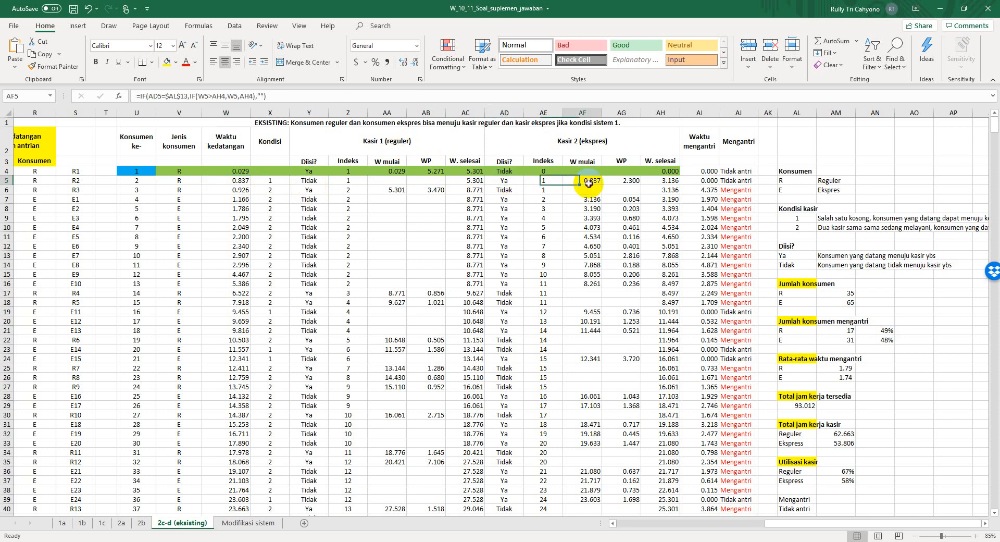
{"action": "left_click", "coordinate": [630, 183]}
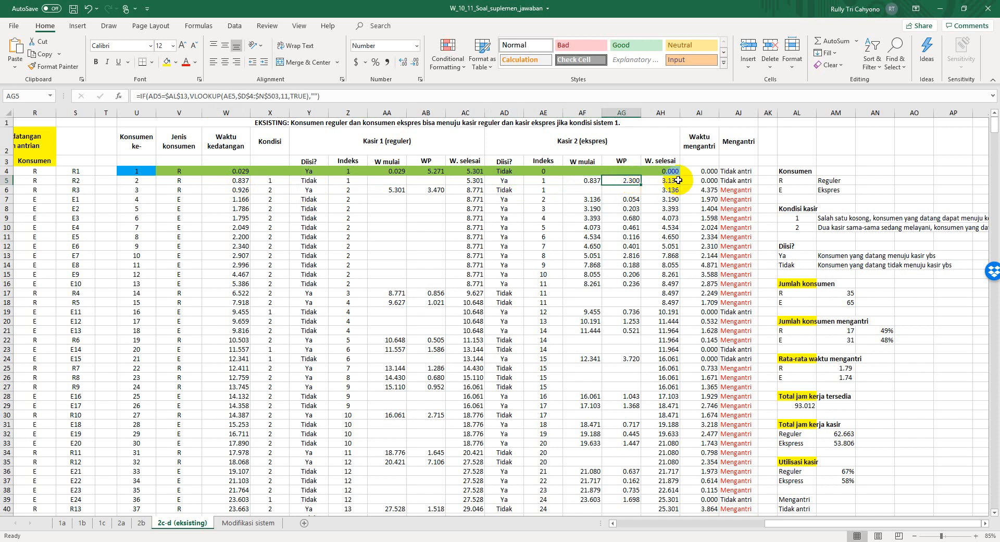
{"action": "left_click", "coordinate": [679, 180]}
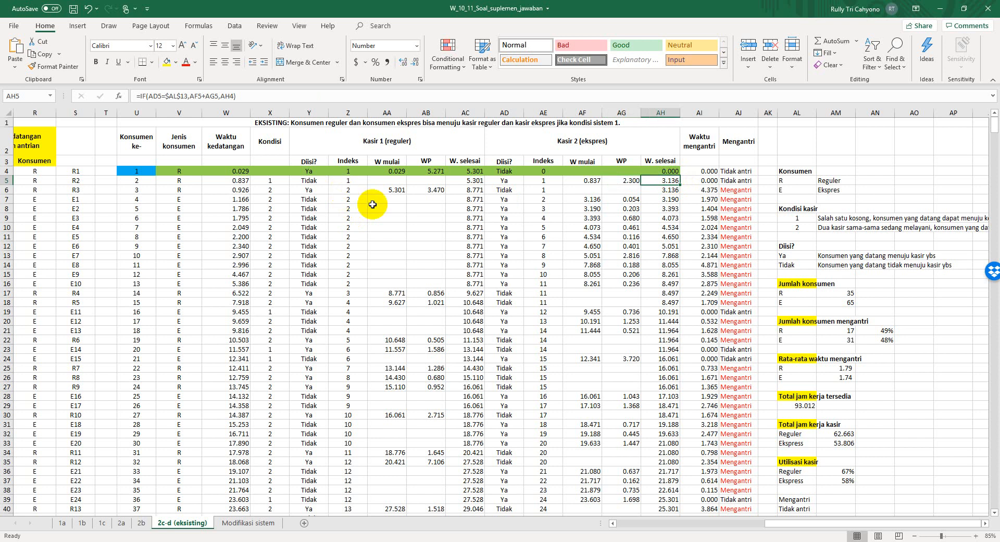
Inspect the first consumer's Indeks formulas in Z4 and AE4, and trace the references of Z5's Kasir 1 Indeks formula, leaving it unedited.
{"action": "left_click", "coordinate": [347, 172]}
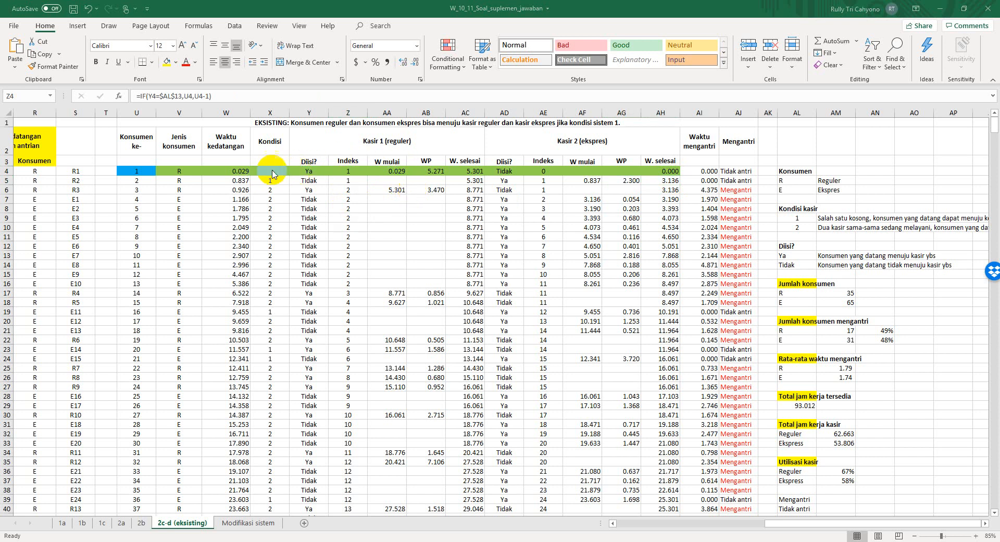
{"action": "left_click", "coordinate": [181, 170]}
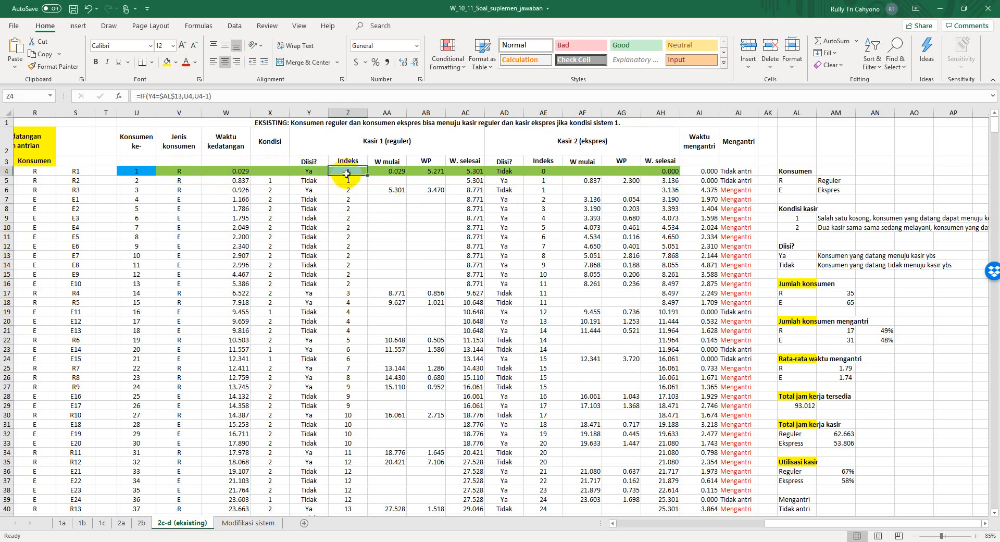
{"action": "left_click", "coordinate": [551, 173]}
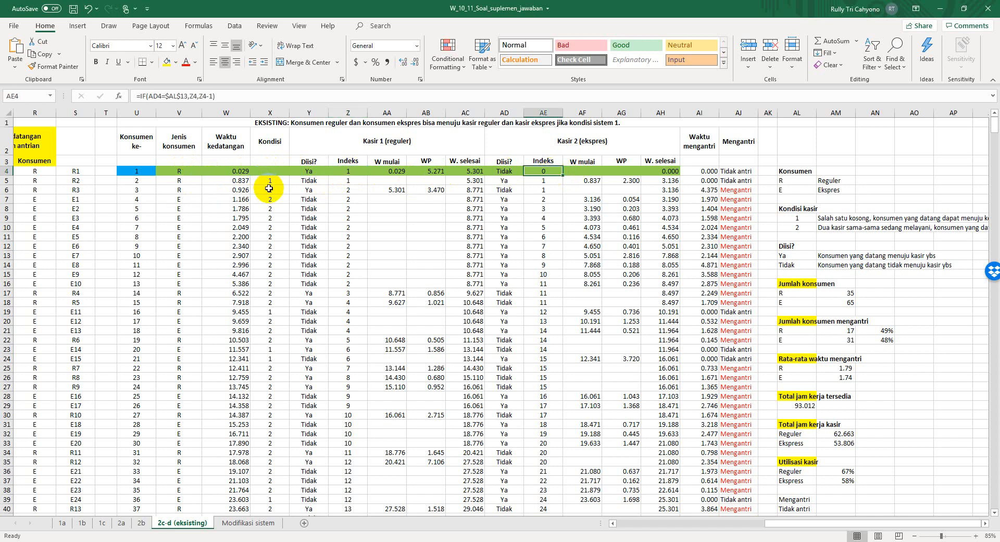
{"action": "left_click", "coordinate": [349, 180]}
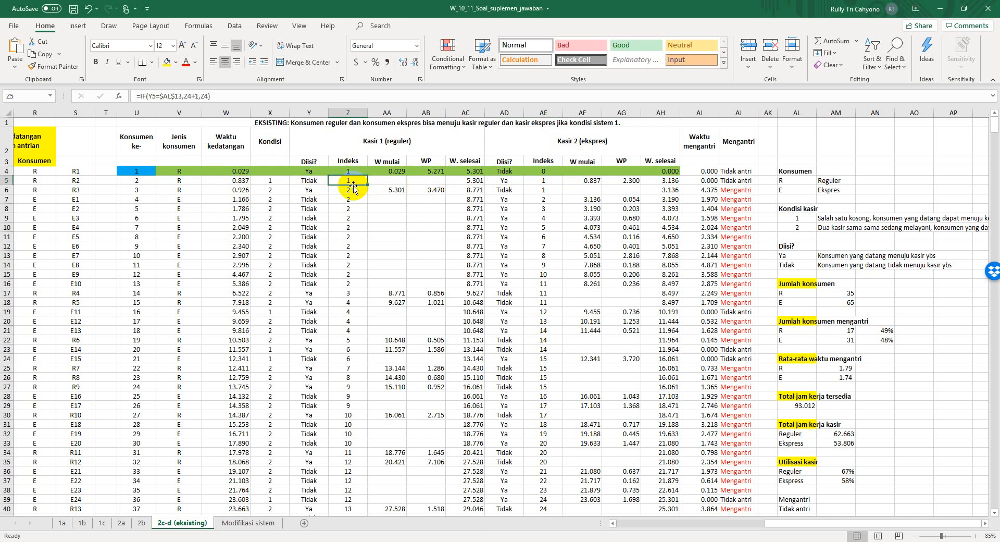
{"action": "left_click", "coordinate": [224, 96]}
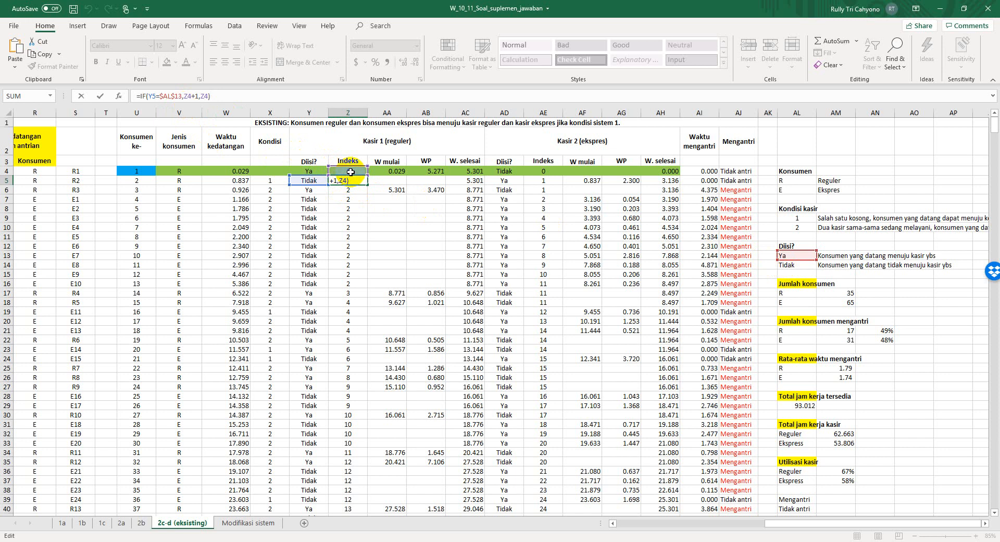
{"action": "key", "text": "Escape"}
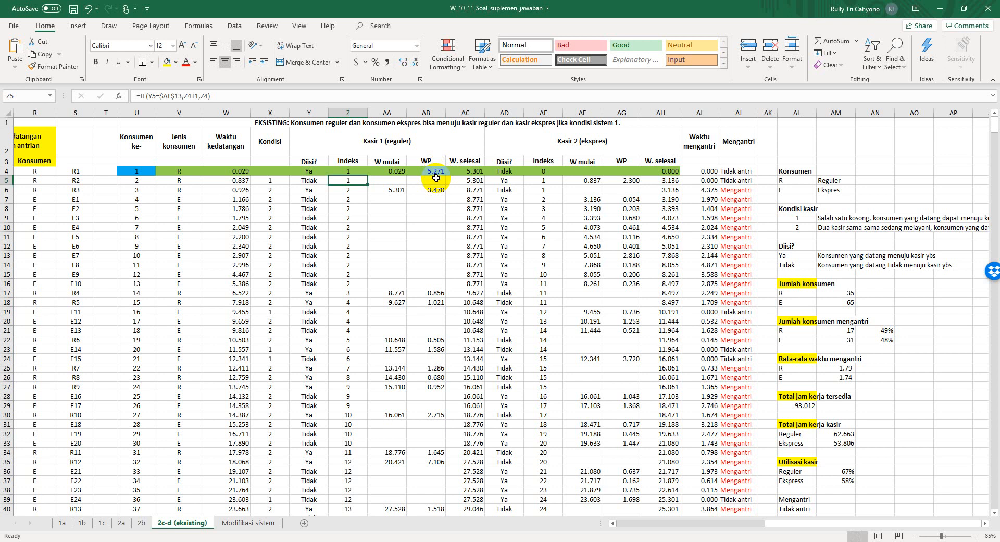
Inspect the Kasir 2 formulas in AD5 and AE4, and trace the cells referenced by the Indeks formula in AE5, leaving it unedited.
{"action": "left_click", "coordinate": [504, 181]}
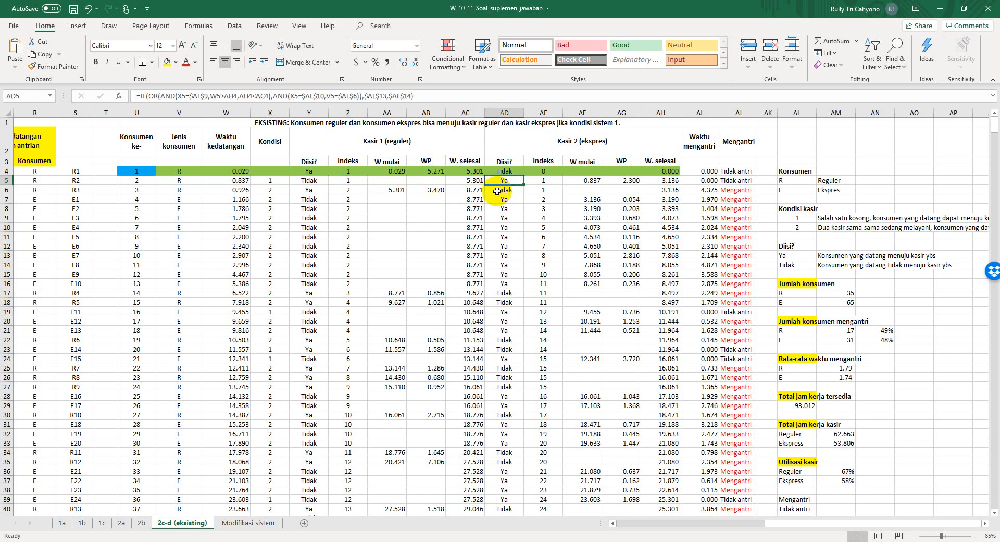
{"action": "left_click", "coordinate": [541, 173]}
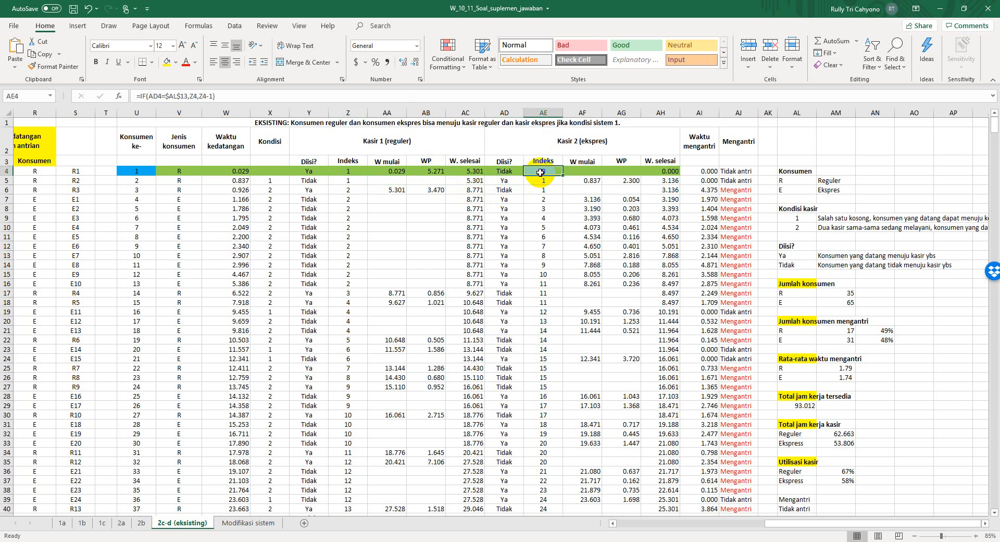
{"action": "left_click", "coordinate": [513, 182]}
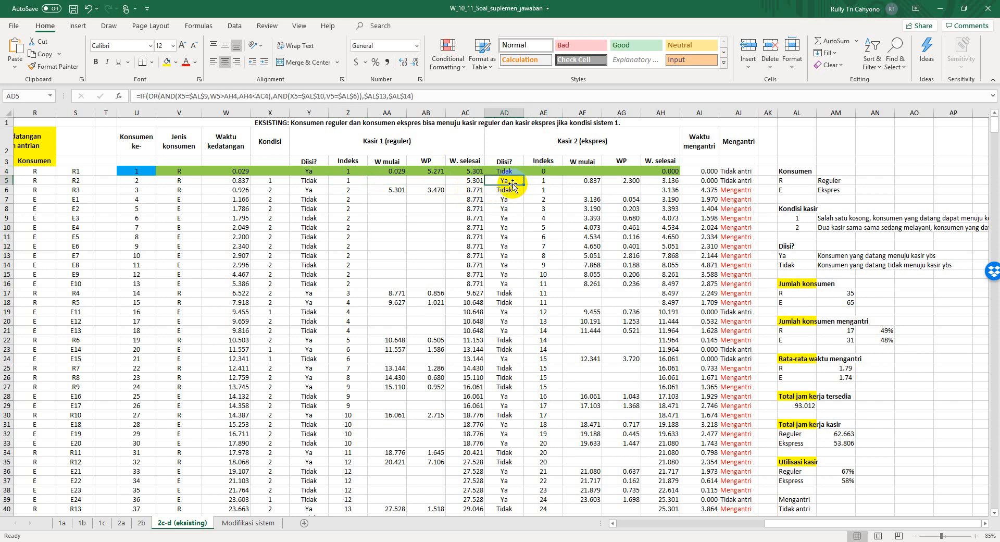
{"action": "left_click", "coordinate": [545, 181]}
{"action": "double_click", "coordinate": [542, 180]}
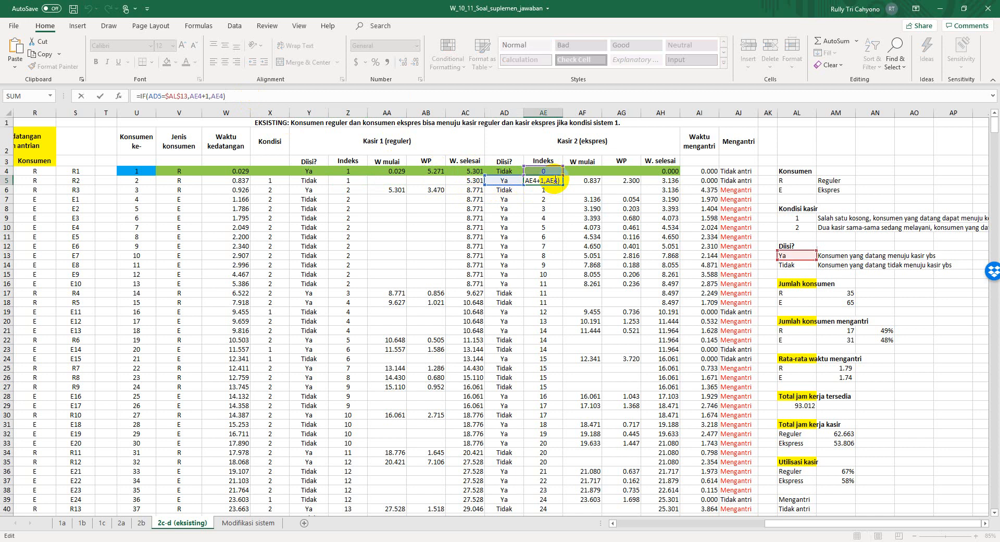
{"action": "key", "text": "Escape"}
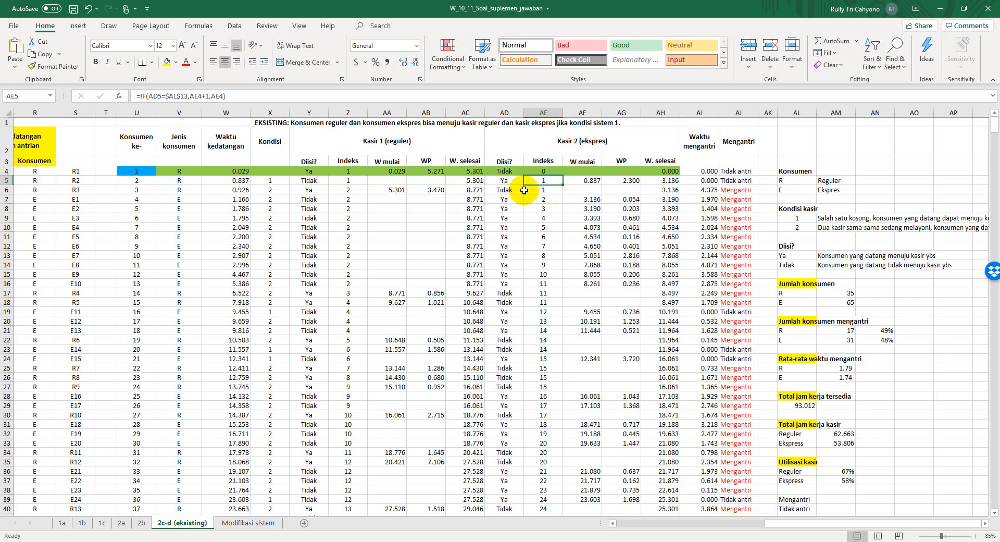
Relate the second consumer's WD entry in the arrival database to its Kasir 2 Indeks, W mulai, WP and W. selesai formulas in AE5:AH5.
{"action": "left_click_drag", "start_coordinate": [794, 523], "coordinate": [743, 529]}
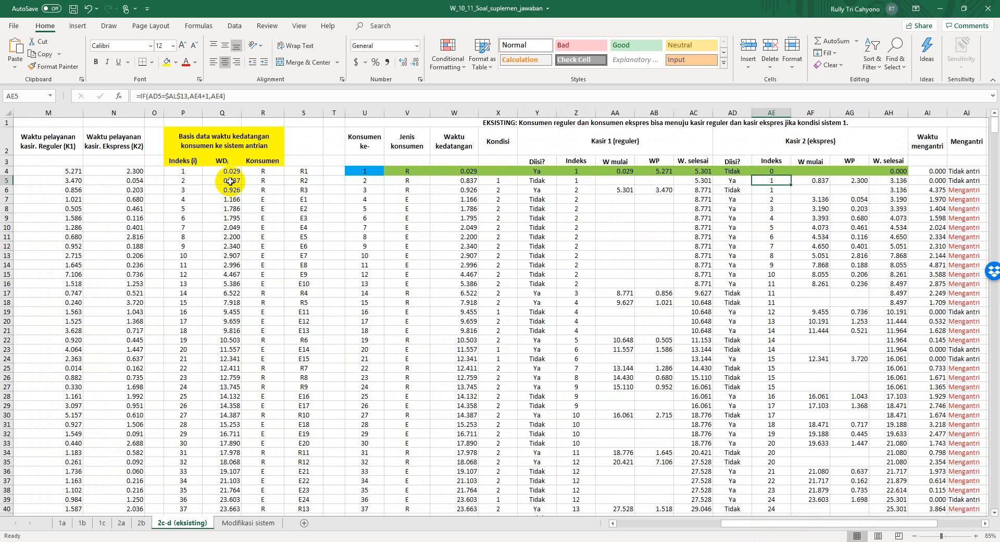
{"action": "left_click", "coordinate": [230, 181]}
{"action": "left_click", "coordinate": [767, 182]}
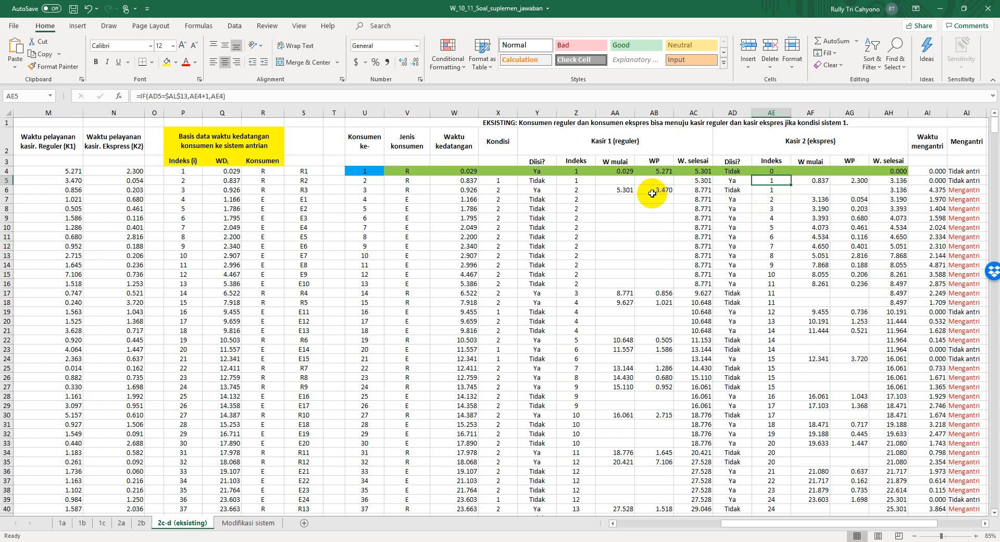
{"action": "left_click", "coordinate": [807, 180]}
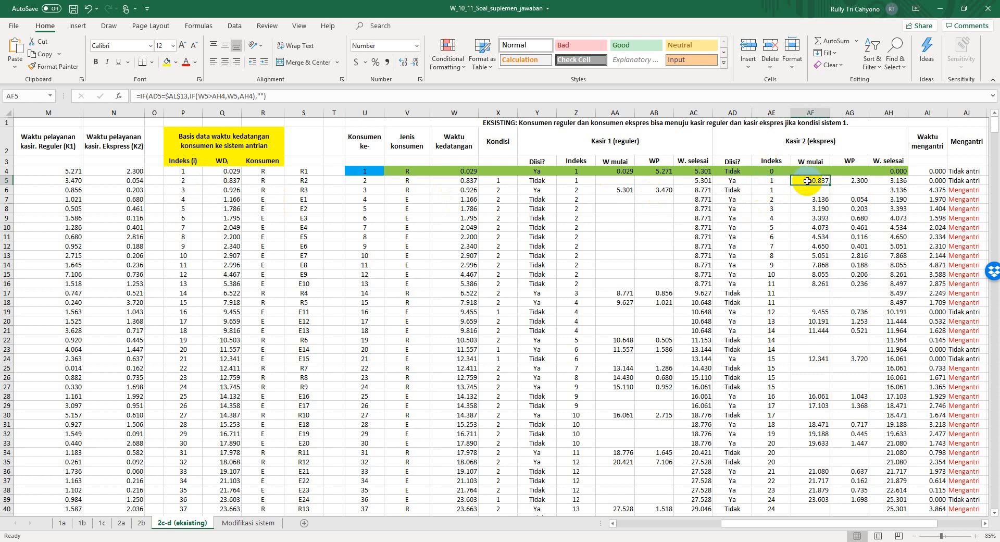
{"action": "left_click", "coordinate": [849, 179]}
{"action": "left_click", "coordinate": [887, 182]}
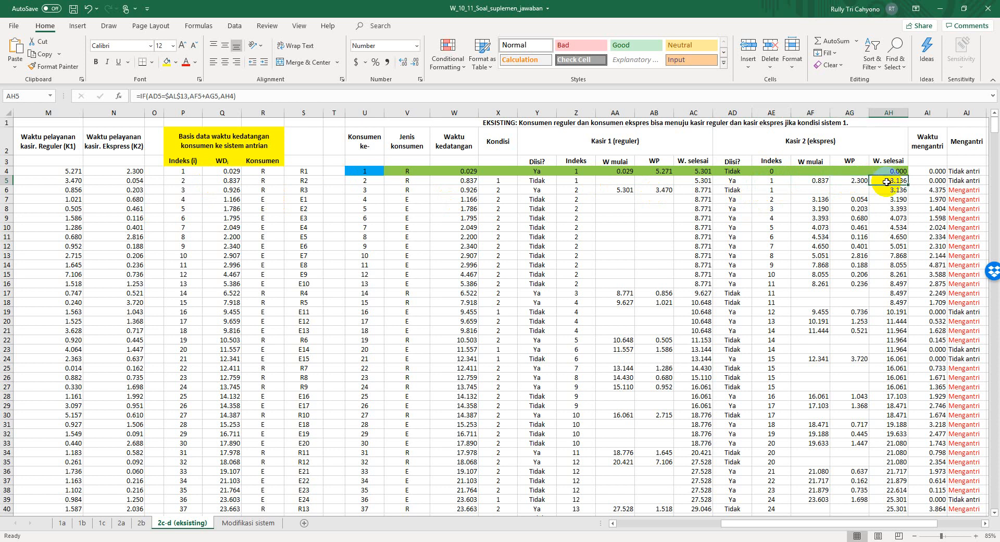
Inspect the third consumer's type in V6, Kondisi in X6, arrival time in W6 and Kasir 1 W mulai formula in AA6.
{"action": "left_click", "coordinate": [408, 192]}
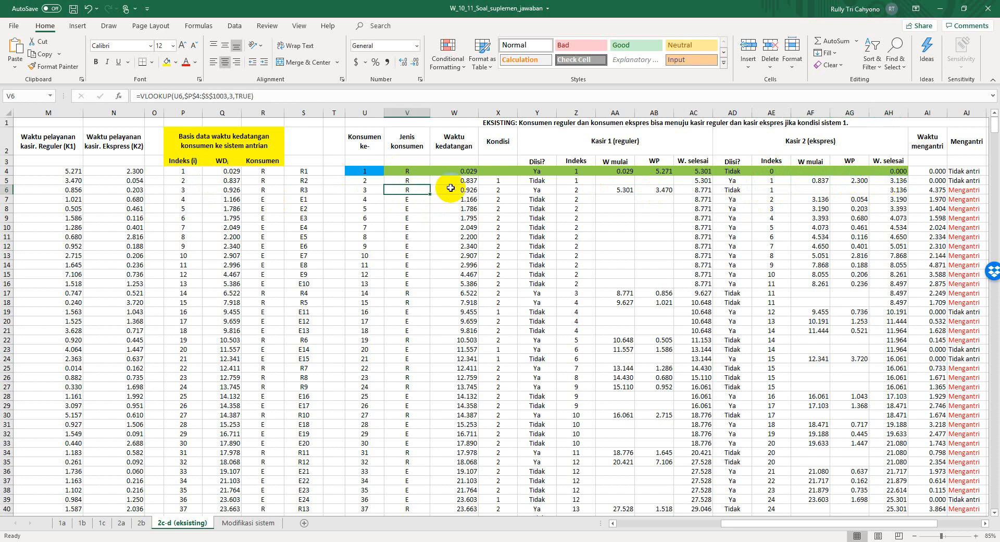
{"action": "left_click", "coordinate": [496, 188]}
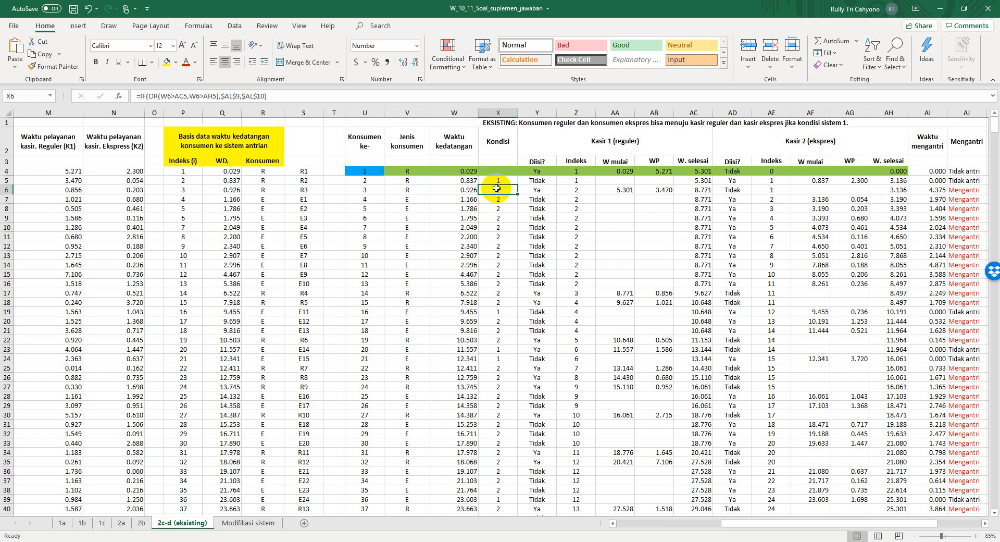
{"action": "left_click", "coordinate": [465, 190]}
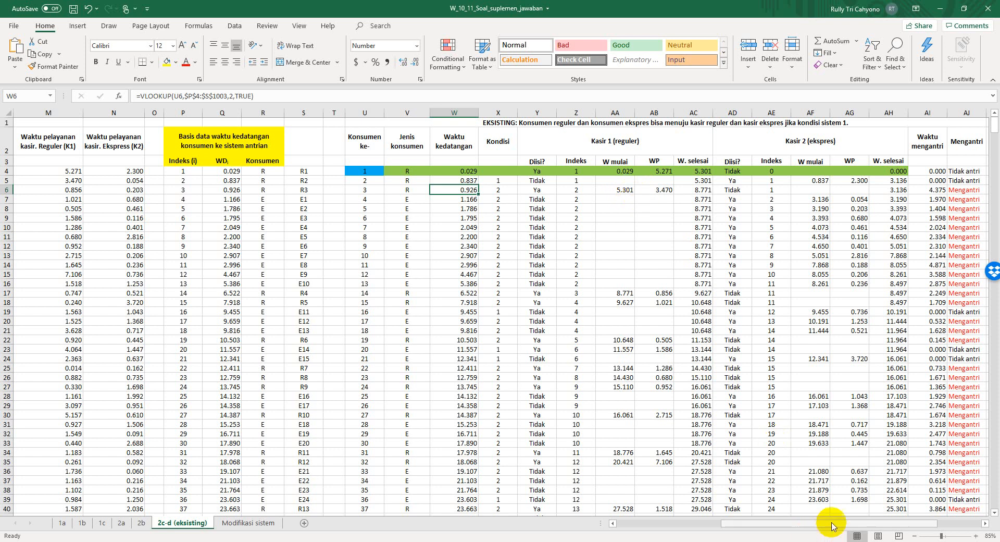
{"action": "left_click_drag", "start_coordinate": [844, 523], "coordinate": [887, 521]}
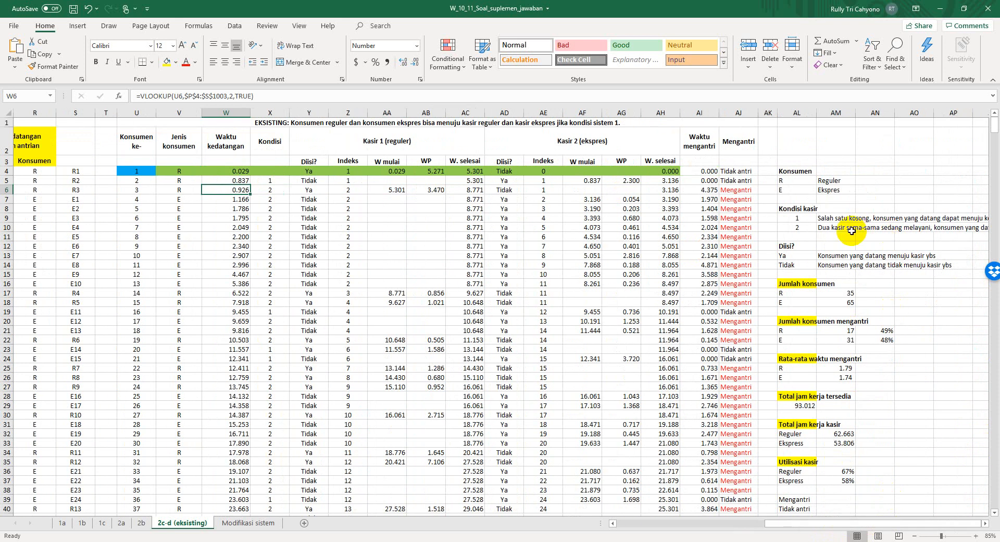
{"action": "left_click_drag", "start_coordinate": [873, 526], "coordinate": [836, 537]}
{"action": "left_click_drag", "start_coordinate": [856, 536], "coordinate": [854, 534]}
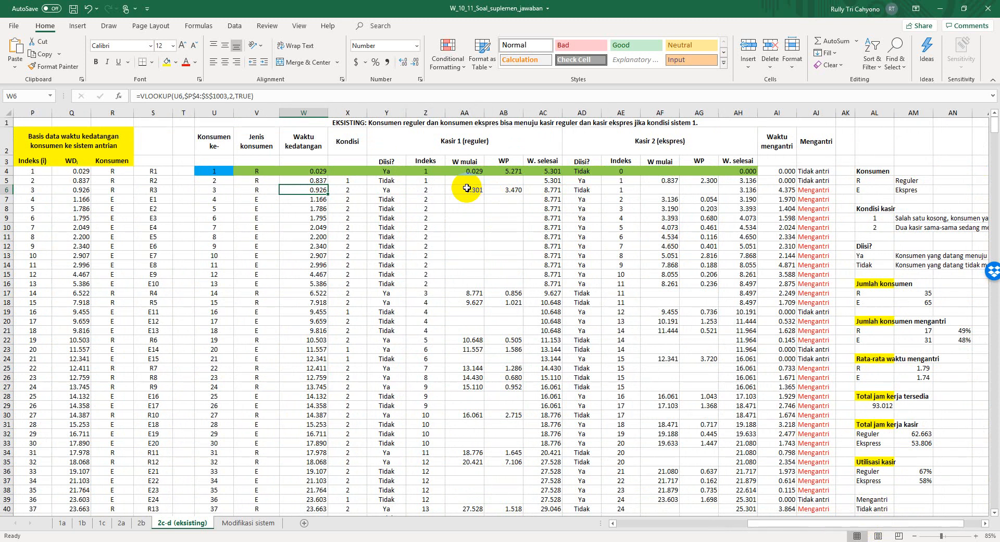
{"action": "left_click", "coordinate": [466, 188]}
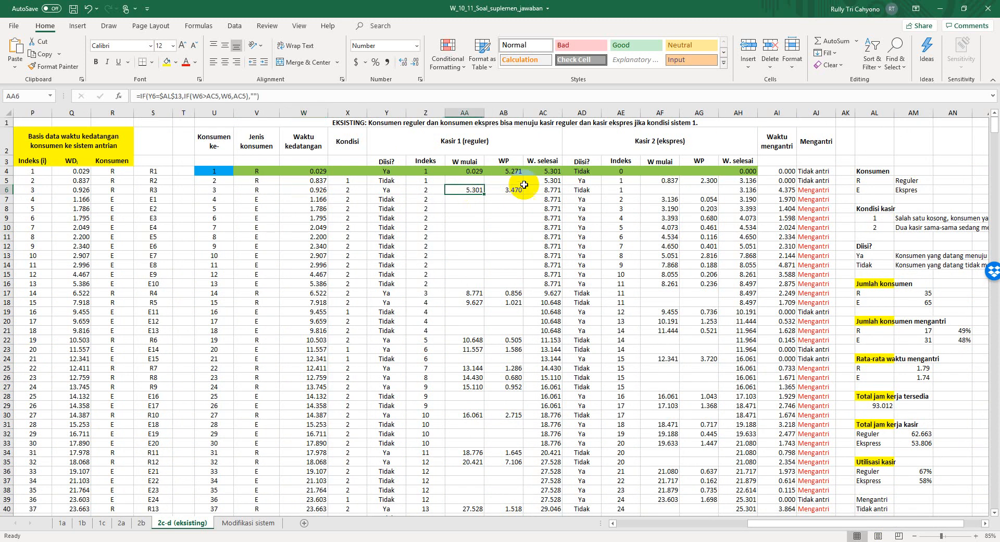
Compare Kasir 1's previous finish time in AC5 with the third consumer's arrival in W6, and inspect the Kasir 1 formulas in AA6:AC6.
{"action": "left_click", "coordinate": [557, 180]}
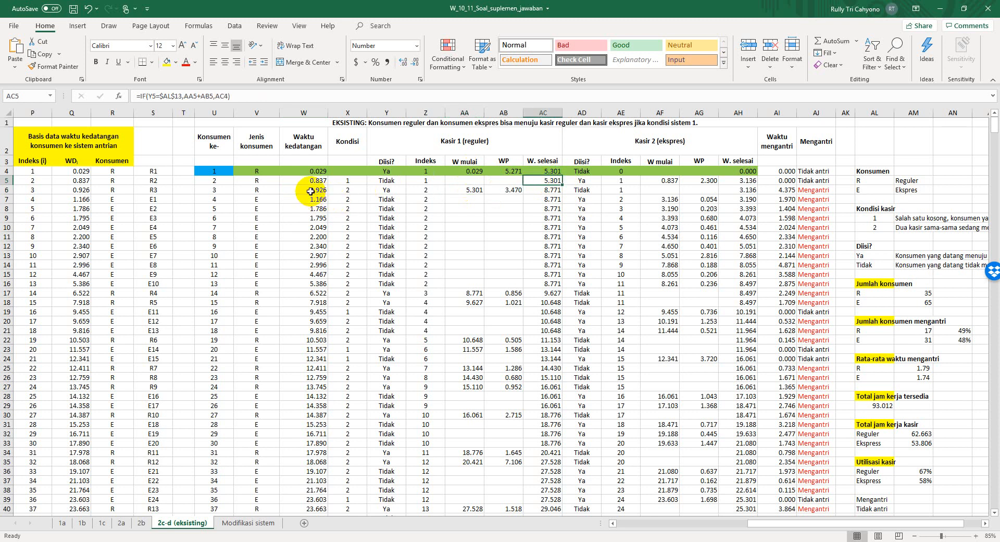
{"action": "left_click", "coordinate": [310, 191]}
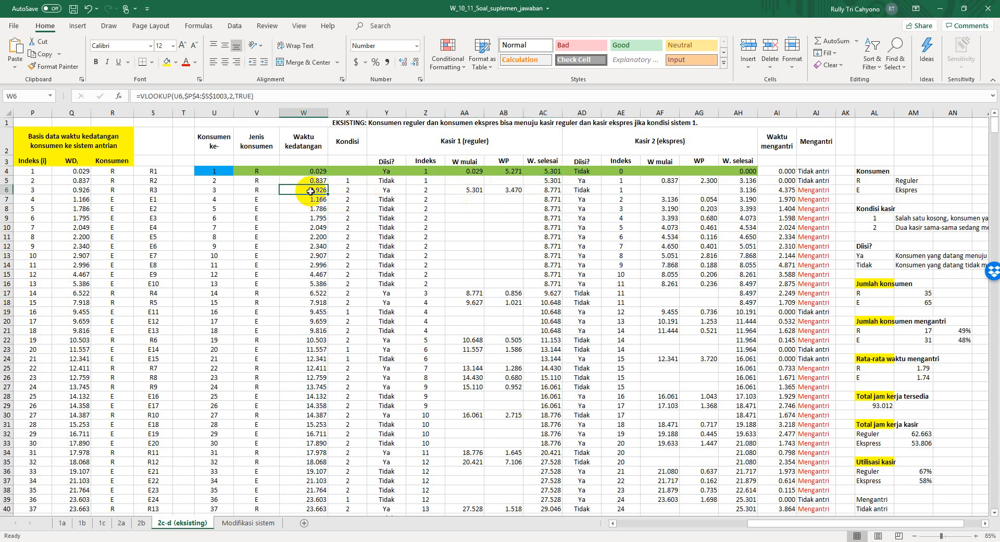
{"action": "left_click", "coordinate": [468, 190]}
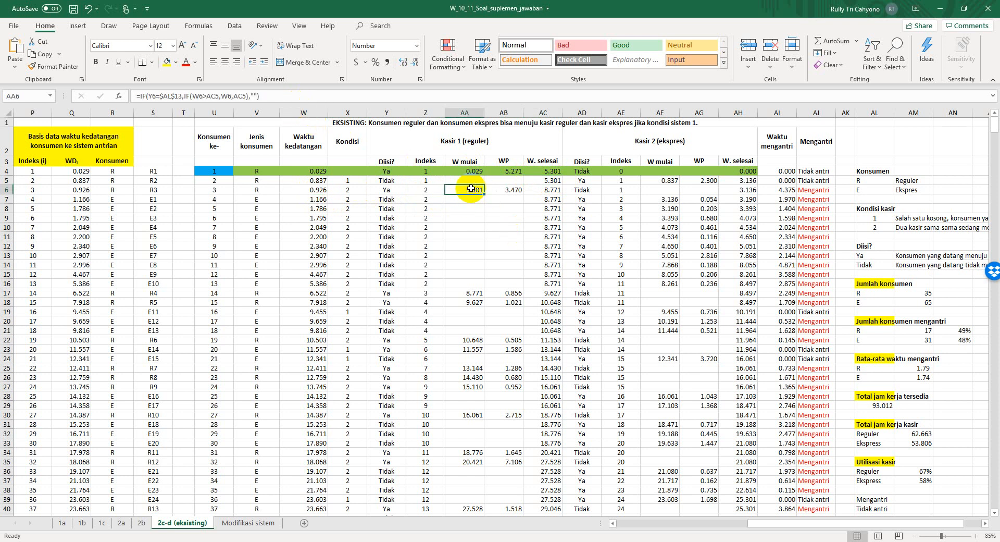
{"action": "left_click", "coordinate": [510, 190]}
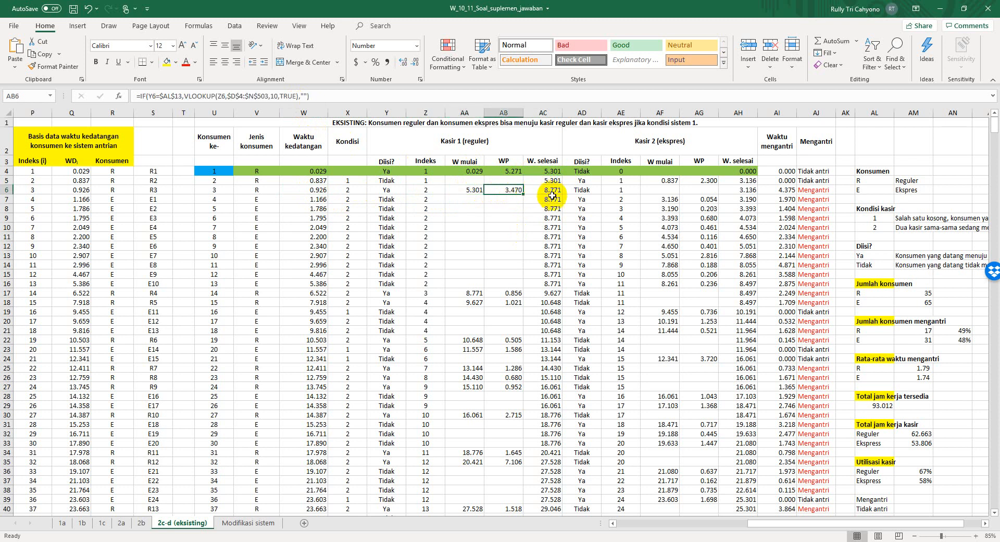
{"action": "left_click", "coordinate": [549, 190]}
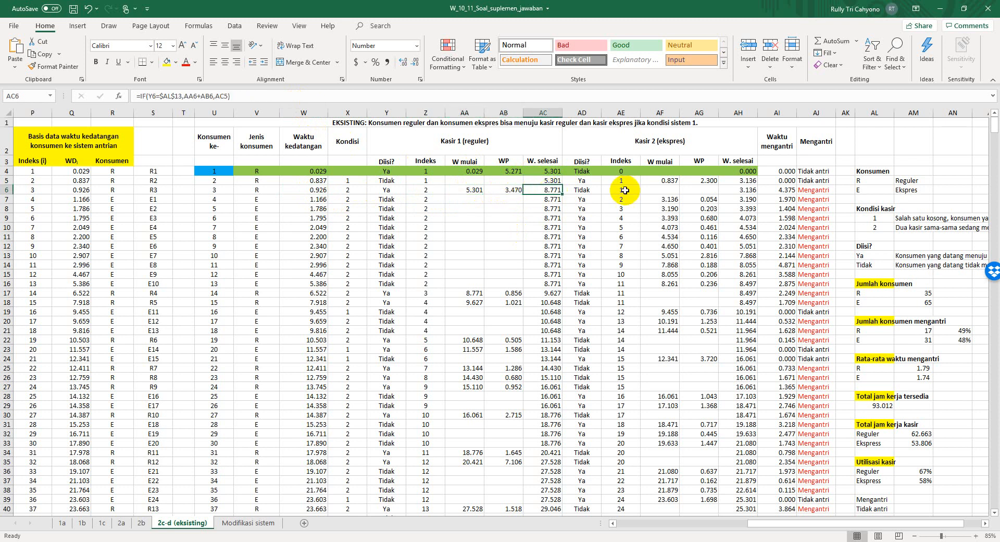
Inspect the Waktu mengantri formulas in AI5 and AI6, and trace the cells referenced by AI6, leaving it unedited.
{"action": "left_click", "coordinate": [788, 179]}
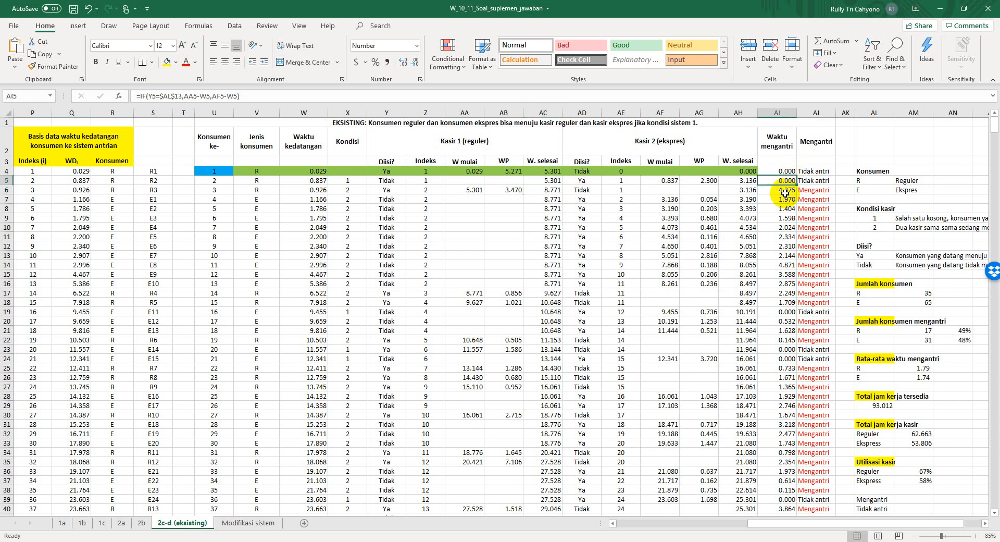
{"action": "left_click", "coordinate": [785, 193]}
{"action": "left_click", "coordinate": [255, 96]}
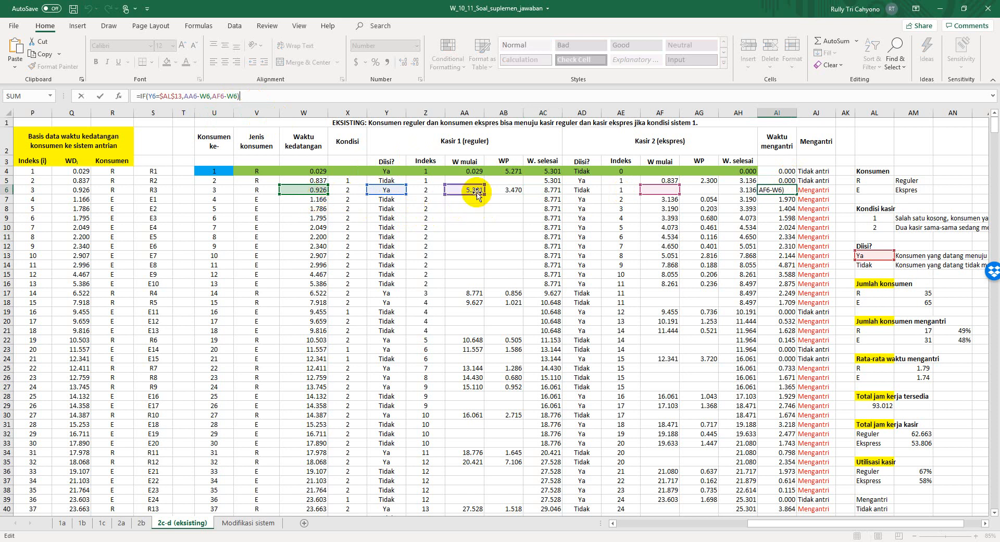
{"action": "key", "text": "ctrl+Return"}
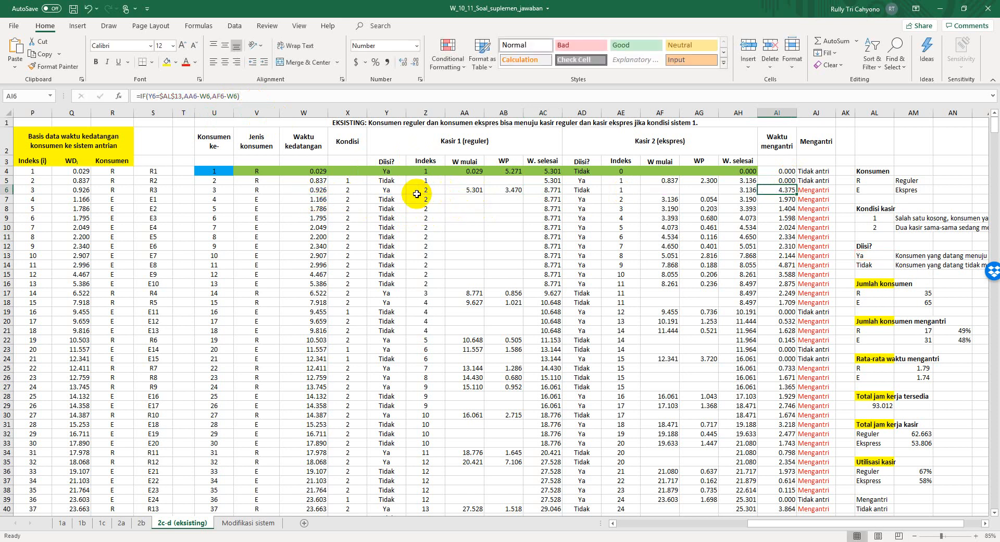
Inspect the fourth consumer's type in V7, Kondisi in X7, both Diisi? formulas in Y7 and AD7, and Kasir 2 W mulai in AF7.
{"action": "left_click", "coordinate": [349, 203]}
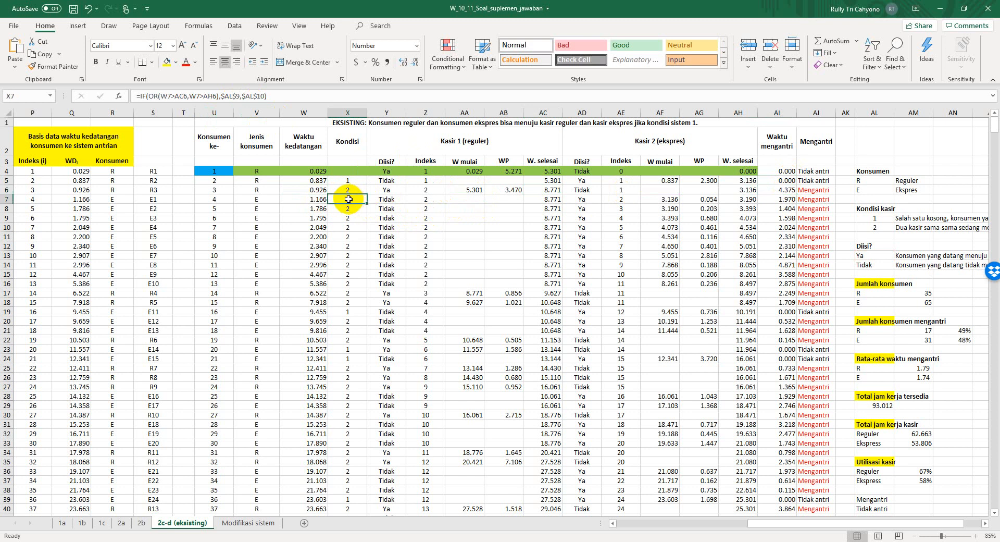
{"action": "left_click", "coordinate": [254, 199]}
{"action": "left_click", "coordinate": [334, 198]}
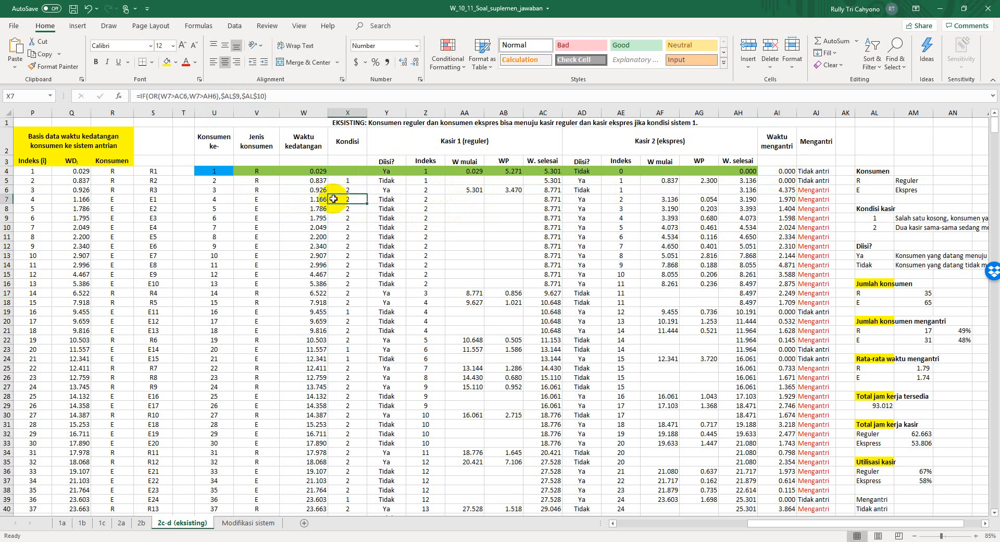
{"action": "left_click", "coordinate": [378, 200]}
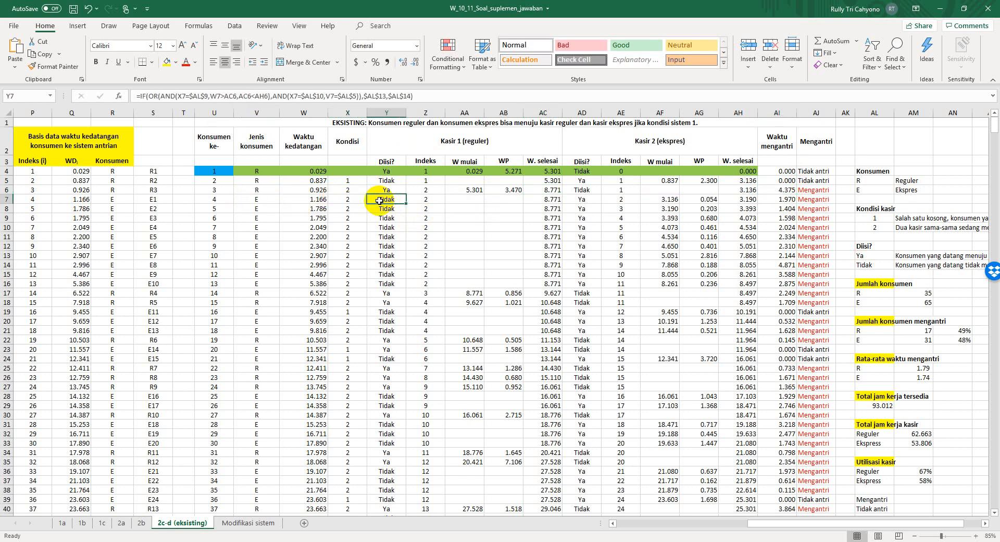
{"action": "left_click", "coordinate": [586, 201]}
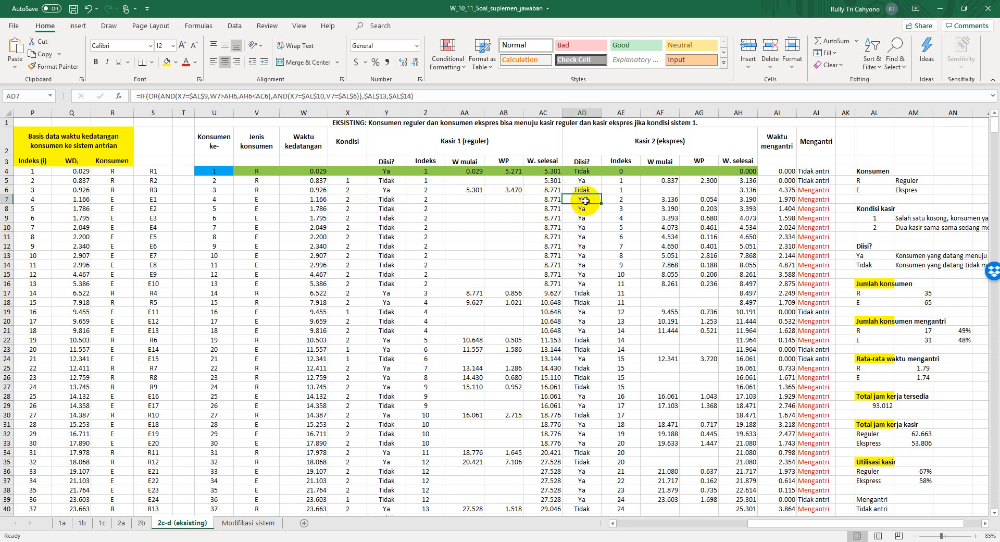
{"action": "left_click", "coordinate": [671, 200]}
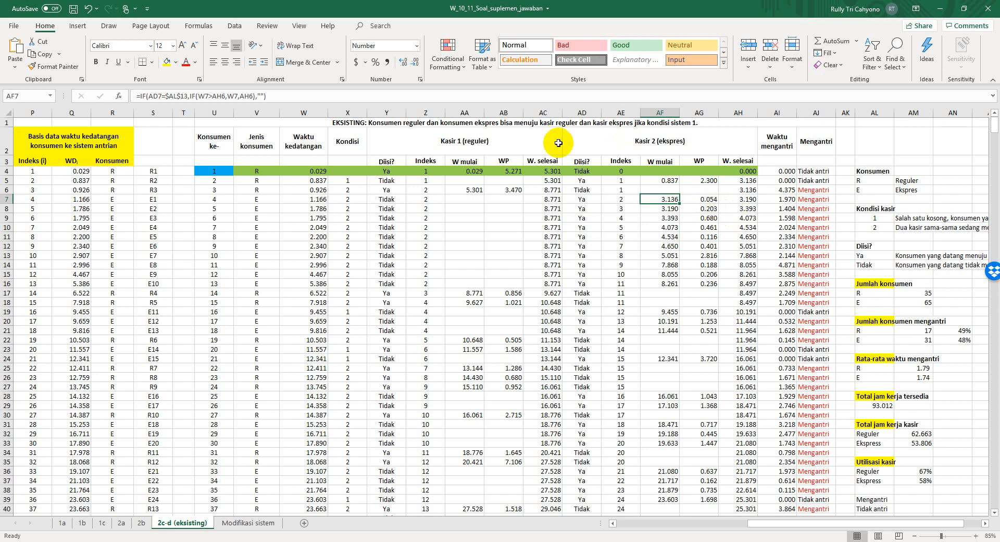
Inspect the second consumer's arrival time in W5 and trace the references of the Kondisi formula in X5, leaving it unedited.
{"action": "left_click", "coordinate": [319, 179]}
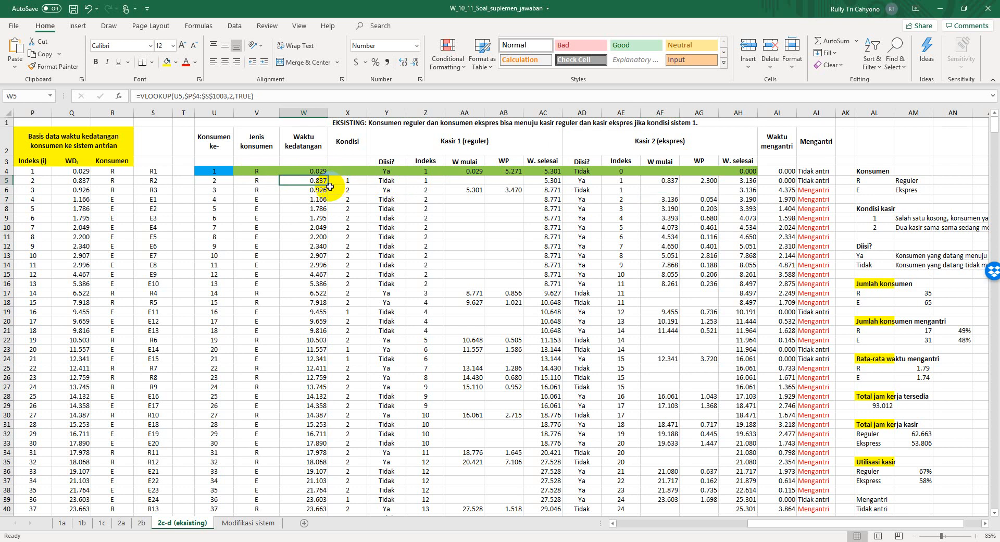
{"action": "left_click", "coordinate": [348, 181]}
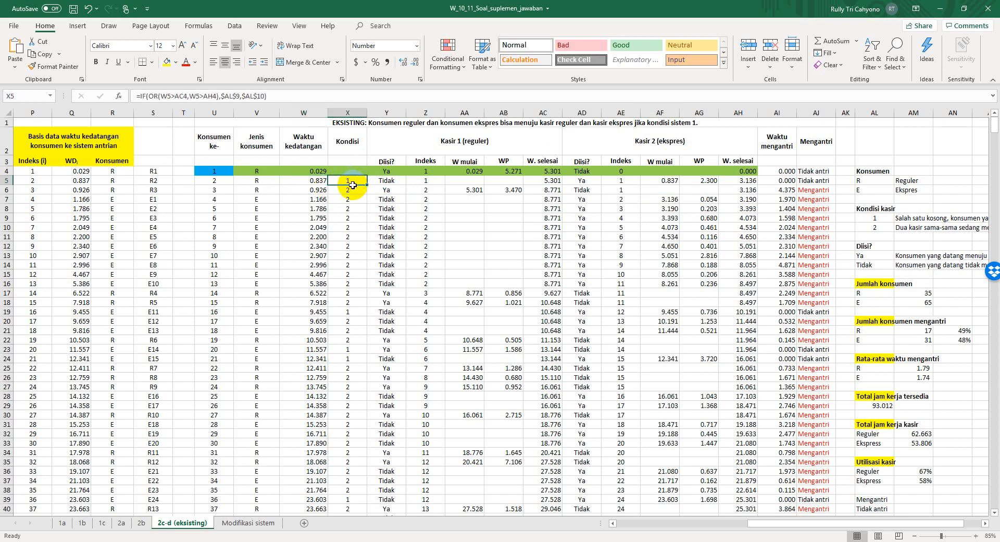
{"action": "left_click", "coordinate": [294, 98]}
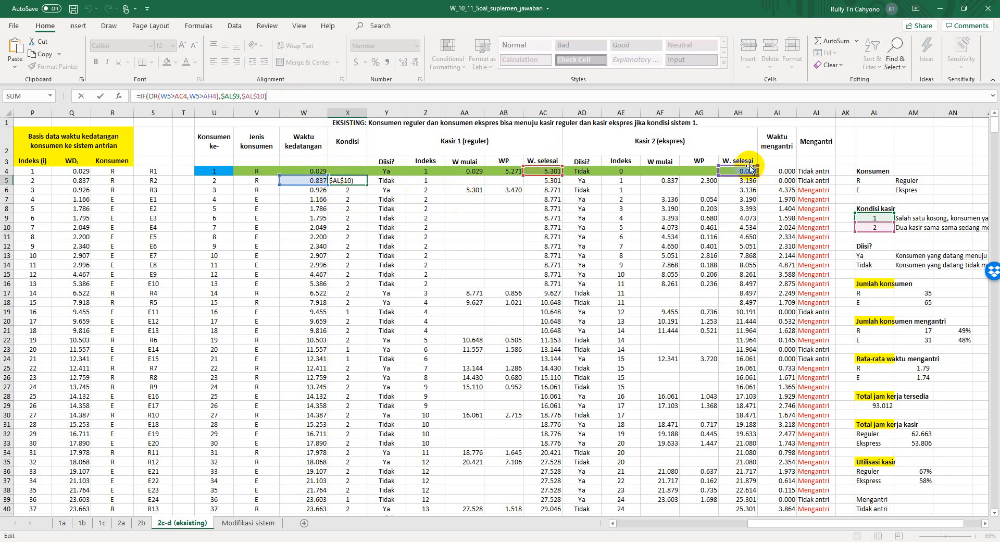
{"action": "key", "text": "Escape"}
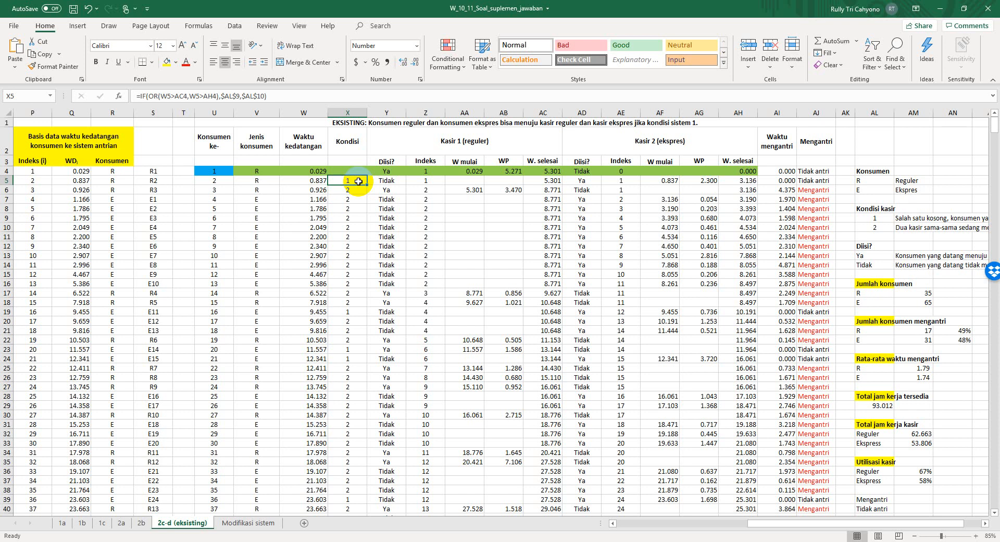
Trace the first AND condition of Y5's Kasir 1 Diisi? formula to the finish times in AC4 and AH4, and check the Ya option in AL13.
{"action": "left_click", "coordinate": [395, 181]}
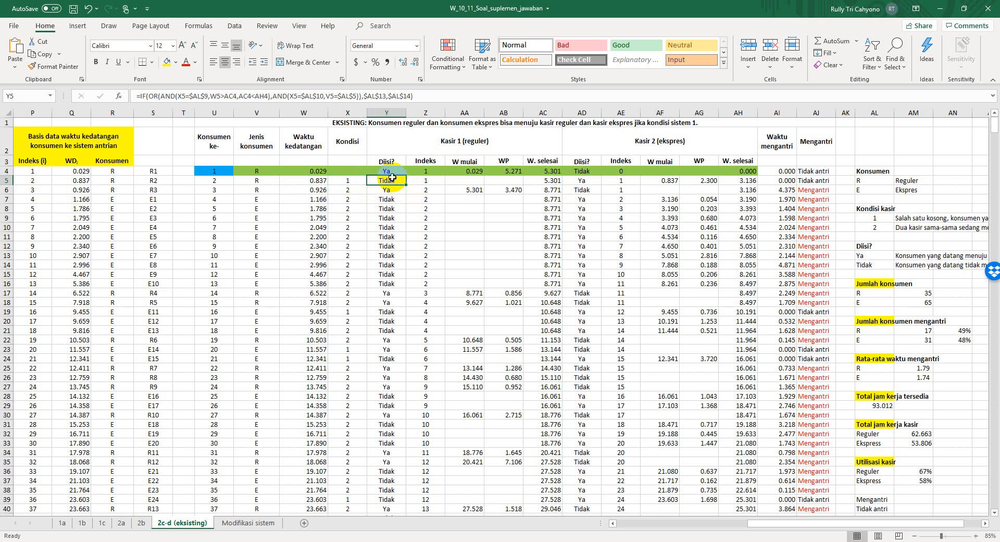
{"action": "left_click", "coordinate": [331, 100]}
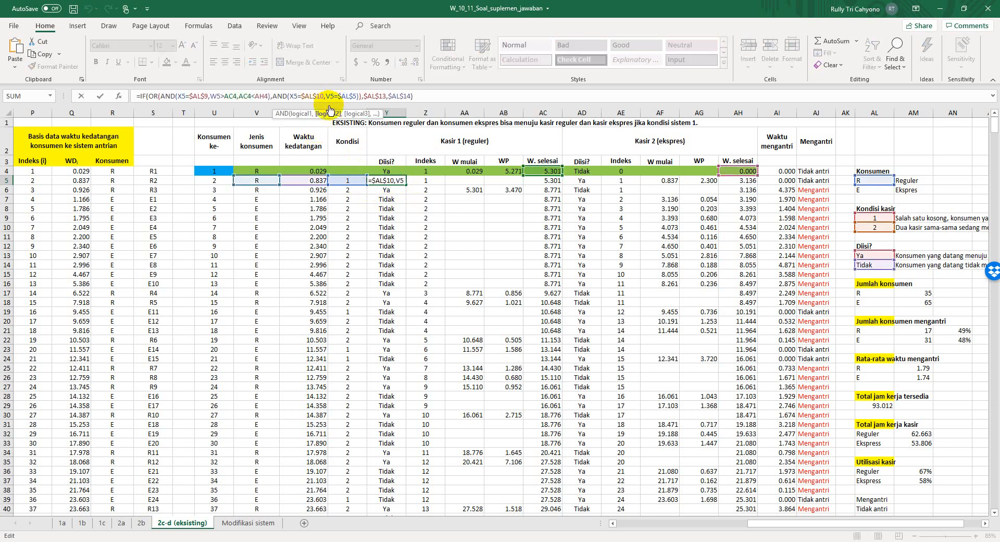
{"action": "key", "text": "Escape"}
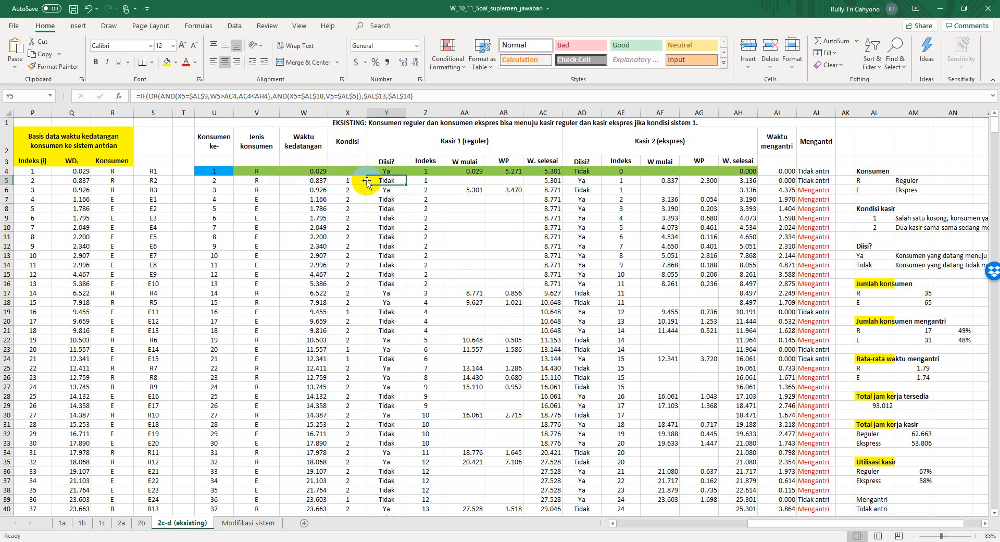
{"action": "left_click", "coordinate": [239, 97]}
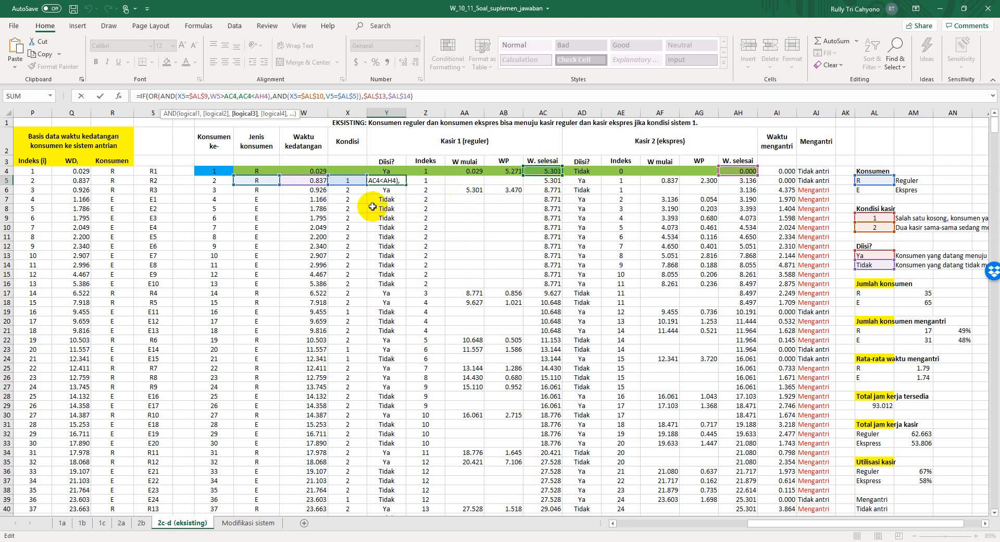
{"action": "left_click", "coordinate": [549, 172]}
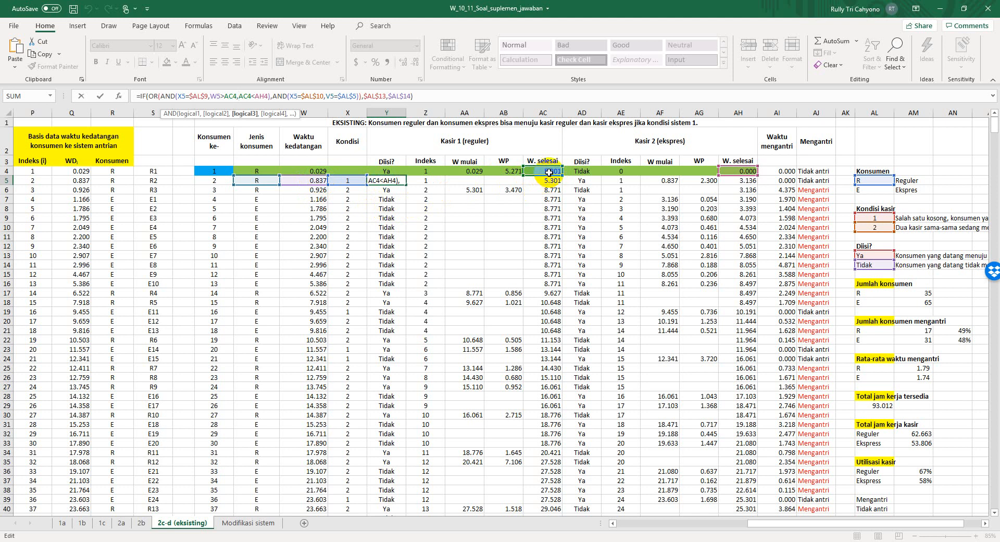
{"action": "left_click", "coordinate": [732, 170]}
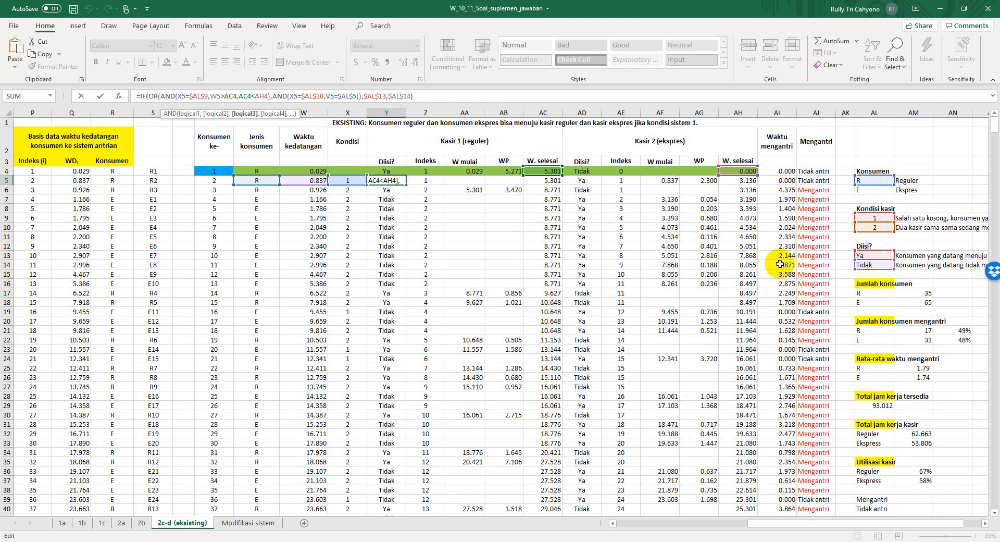
{"action": "key", "text": "Return"}
{"action": "left_click", "coordinate": [875, 255]}
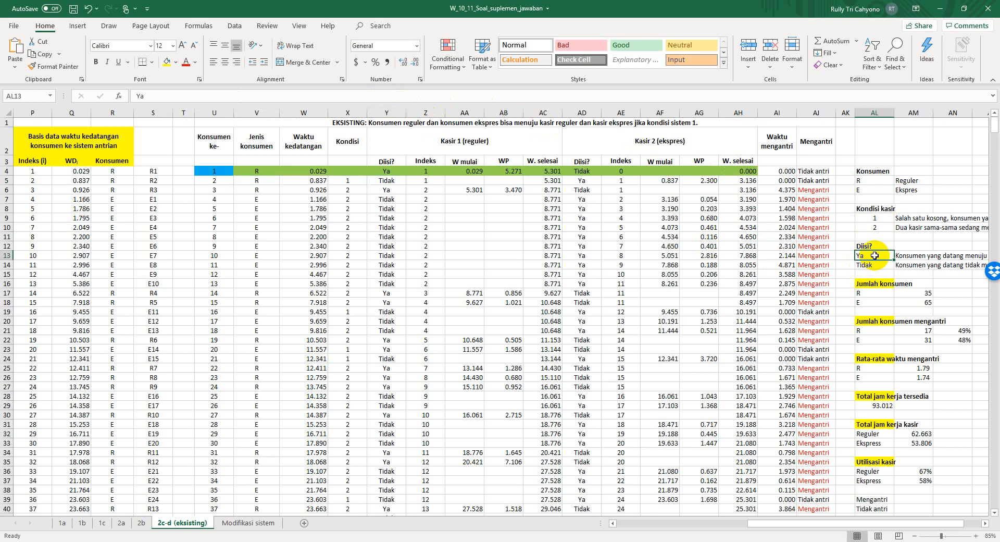
Examine the second AND condition and the value-if-false argument of the Kasir 1 Diisi? formula in Y5, keeping the formula unedited.
{"action": "left_click", "coordinate": [372, 181]}
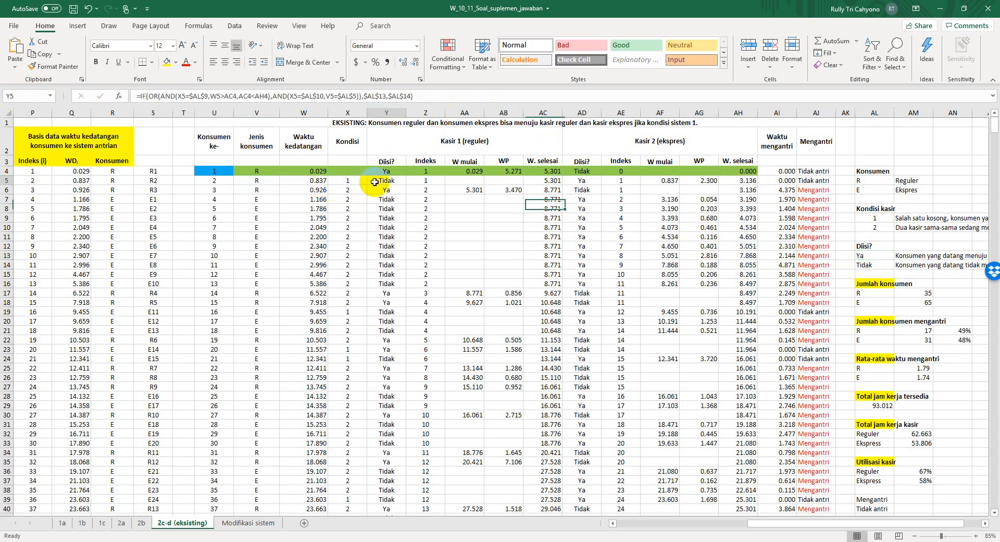
{"action": "left_click", "coordinate": [305, 99]}
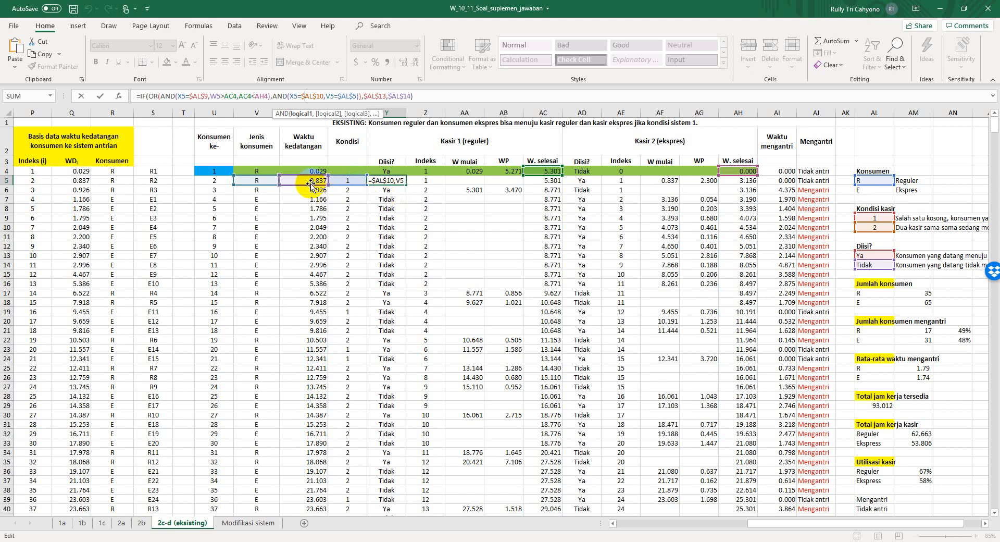
{"action": "key", "text": "Escape"}
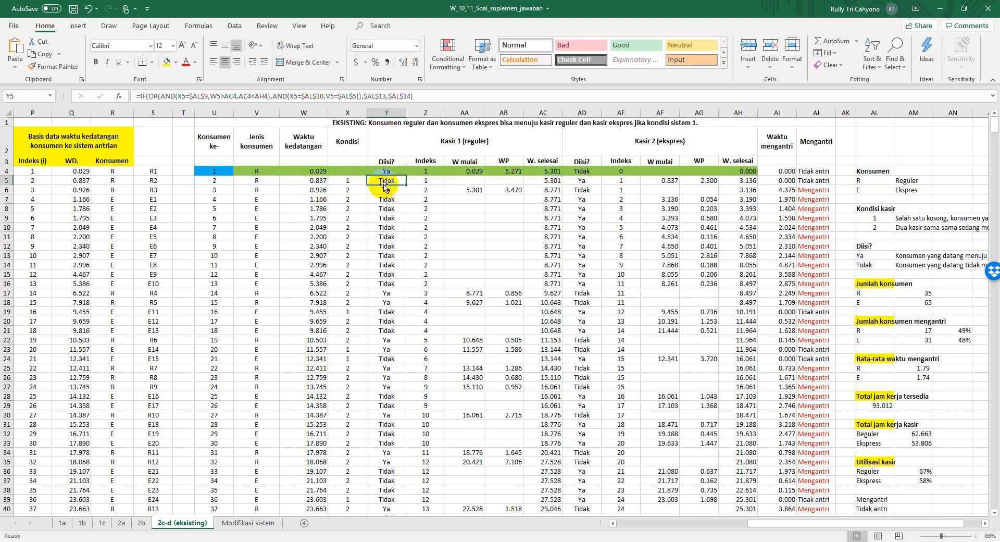
{"action": "left_click", "coordinate": [307, 95]}
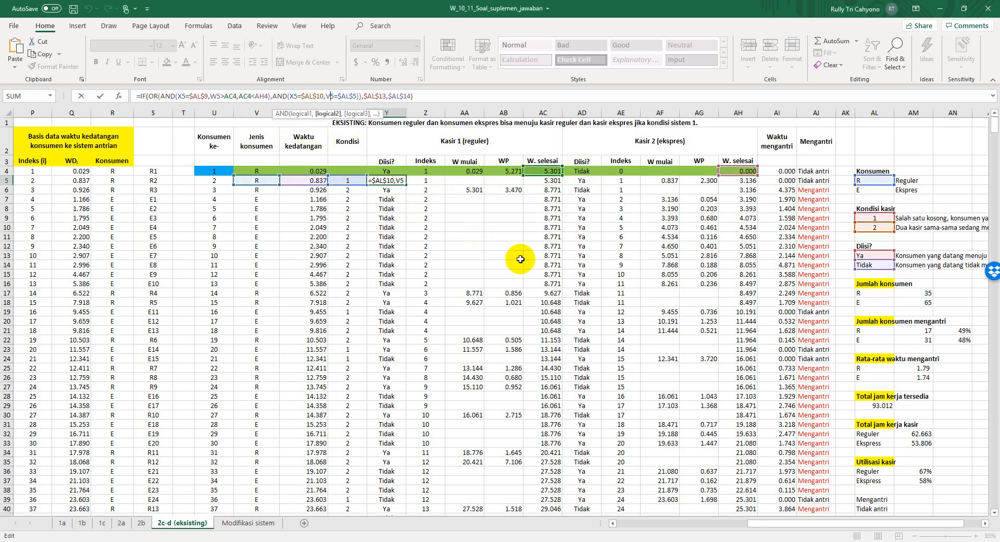
{"action": "key", "text": "Escape"}
{"action": "left_click", "coordinate": [402, 96]}
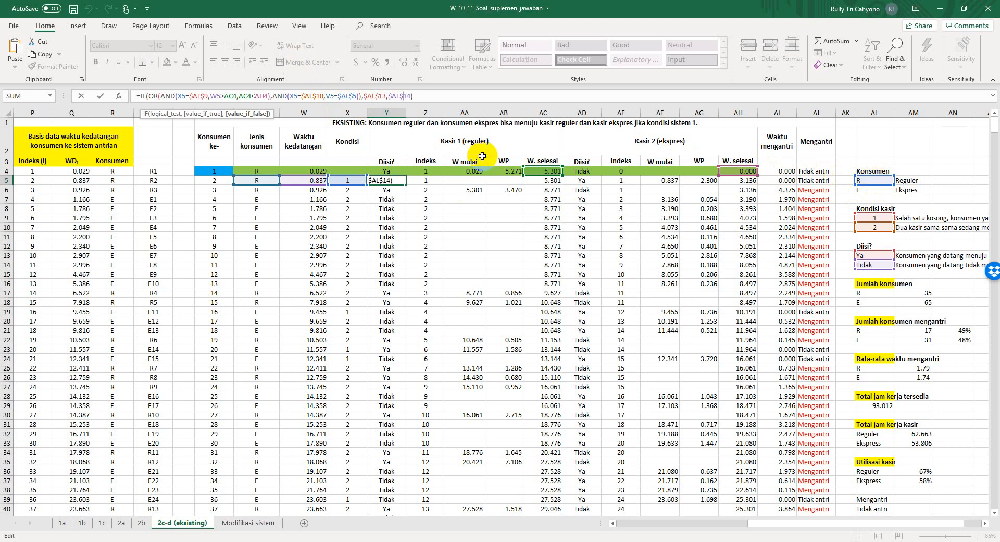
{"action": "key", "text": "ctrl+Return"}
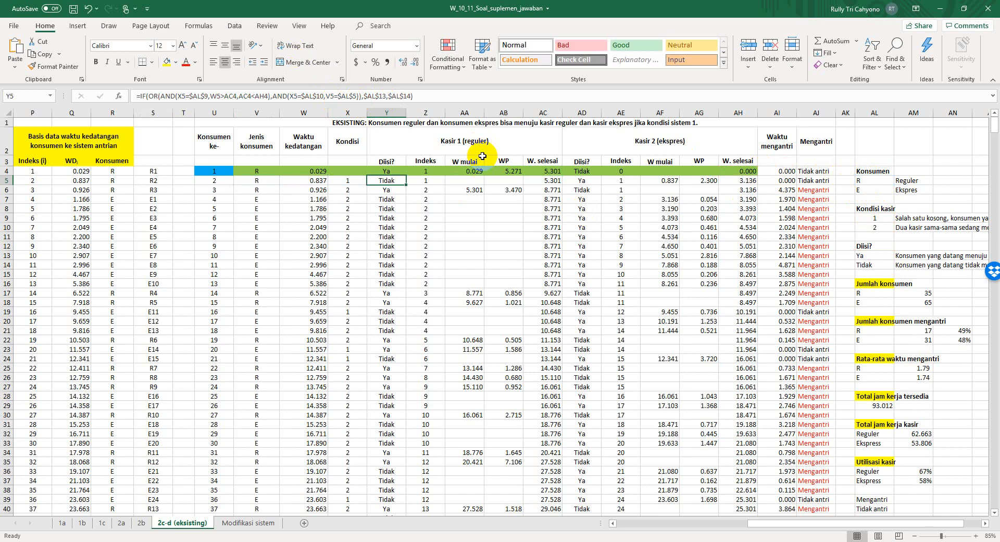
Trace the condition and consumer-type references in AD5's Kasir 2 Diisi? formula, leaving the formula unedited.
{"action": "left_click", "coordinate": [422, 179]}
{"action": "left_click", "coordinate": [581, 181]}
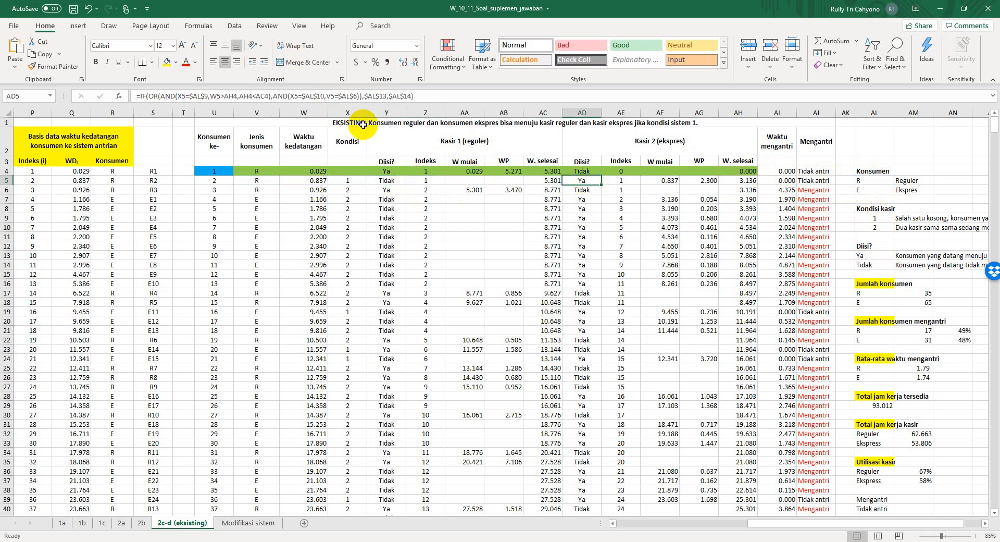
{"action": "left_click", "coordinate": [339, 96]}
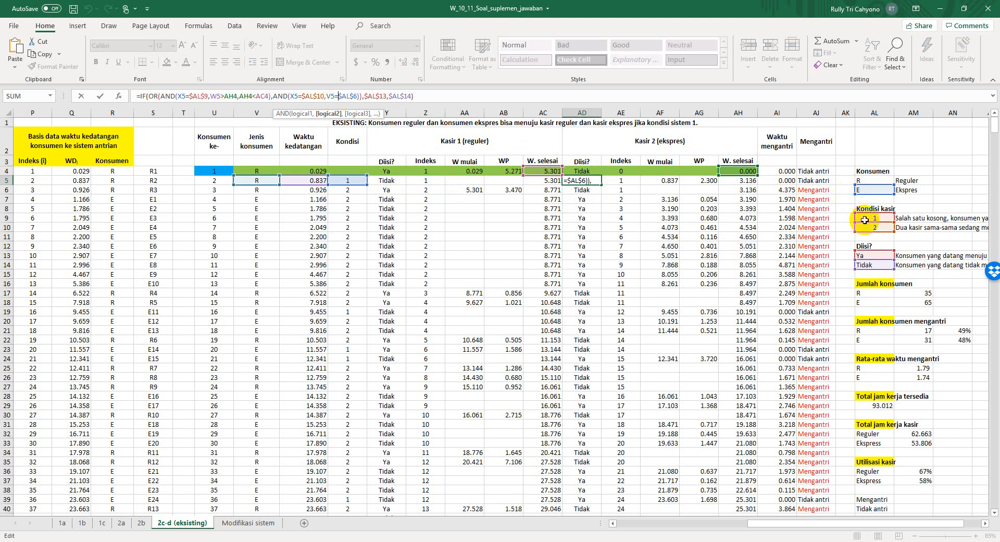
{"action": "left_click", "coordinate": [7, 218]}
{"action": "key", "text": "Escape"}
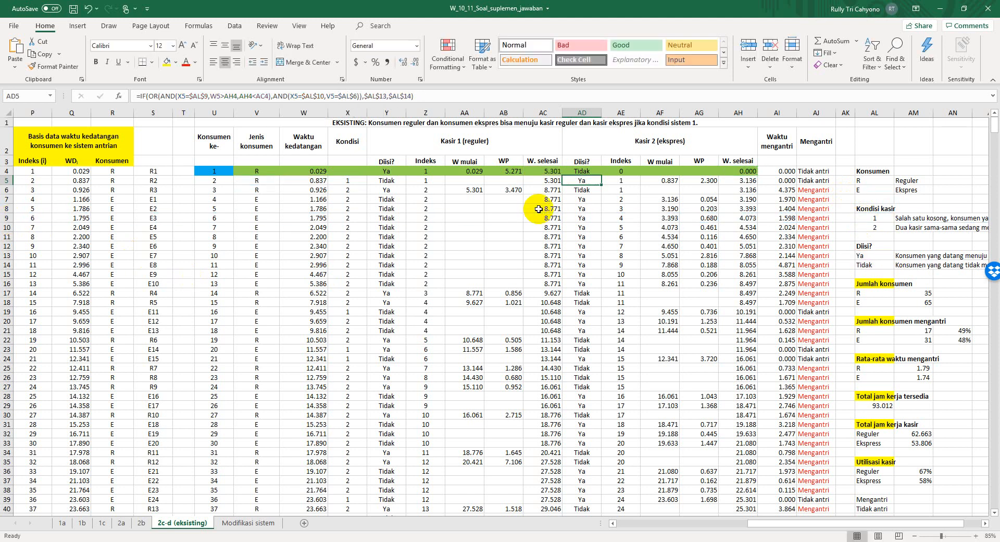
{"action": "left_click", "coordinate": [361, 96]}
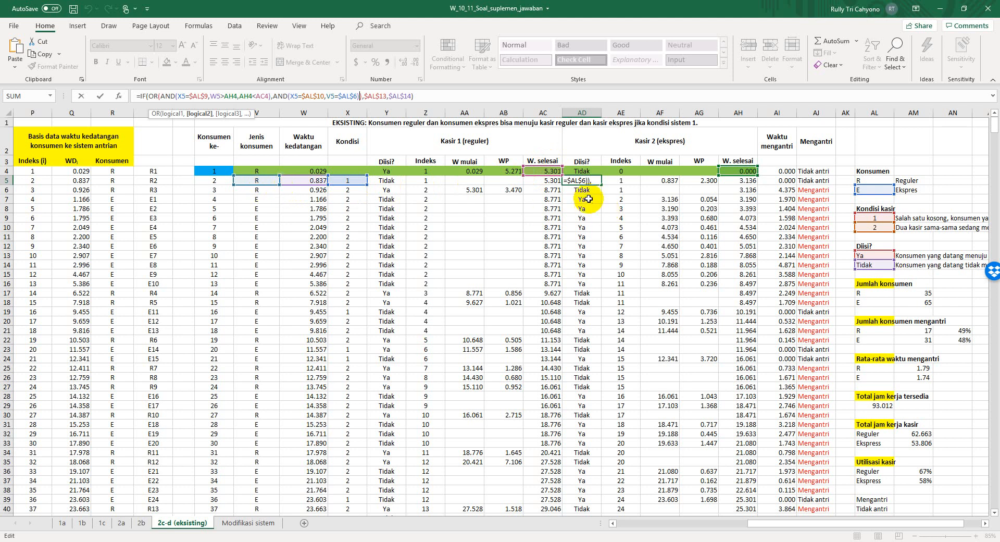
{"action": "key", "text": "Escape"}
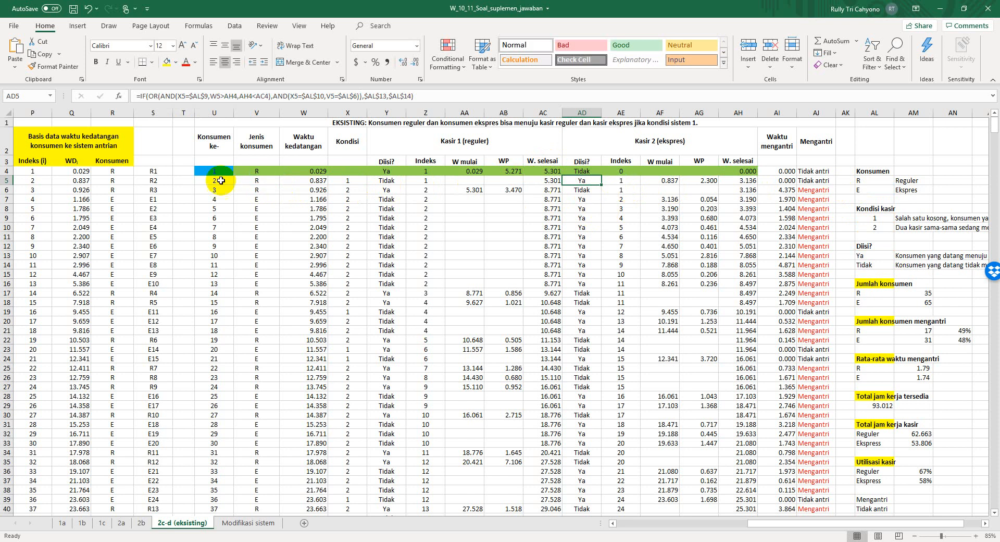
Review the second consumer's record in row 5, checking the Kasir 1 Diisi? formula in Y5 and the consumer-type lookup in V5.
{"action": "left_click", "coordinate": [6, 180]}
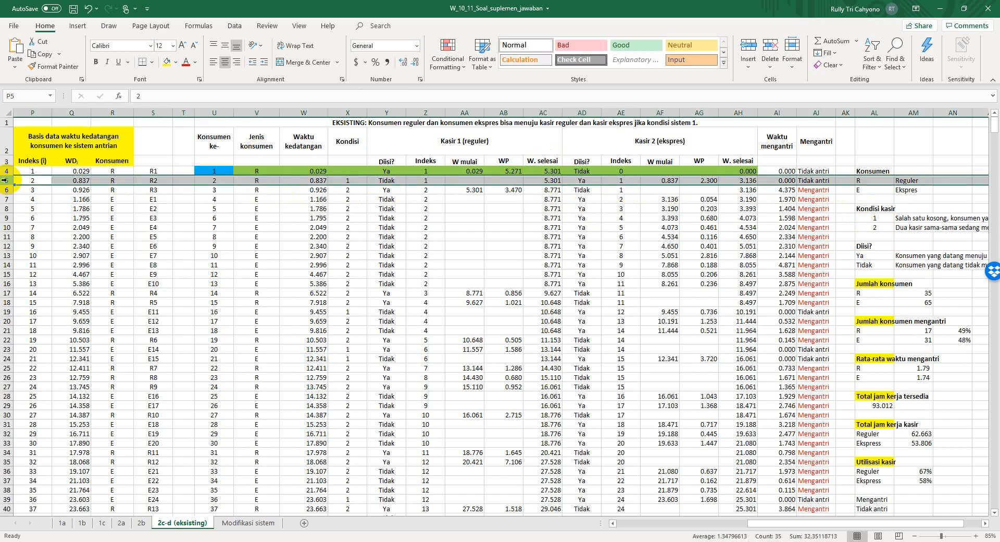
{"action": "left_click", "coordinate": [391, 181]}
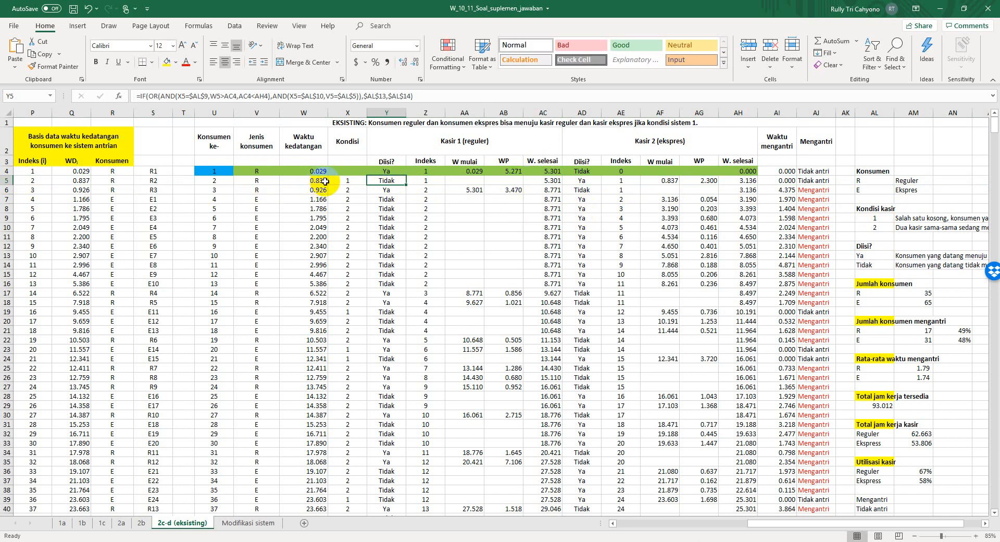
{"action": "left_click", "coordinate": [257, 180]}
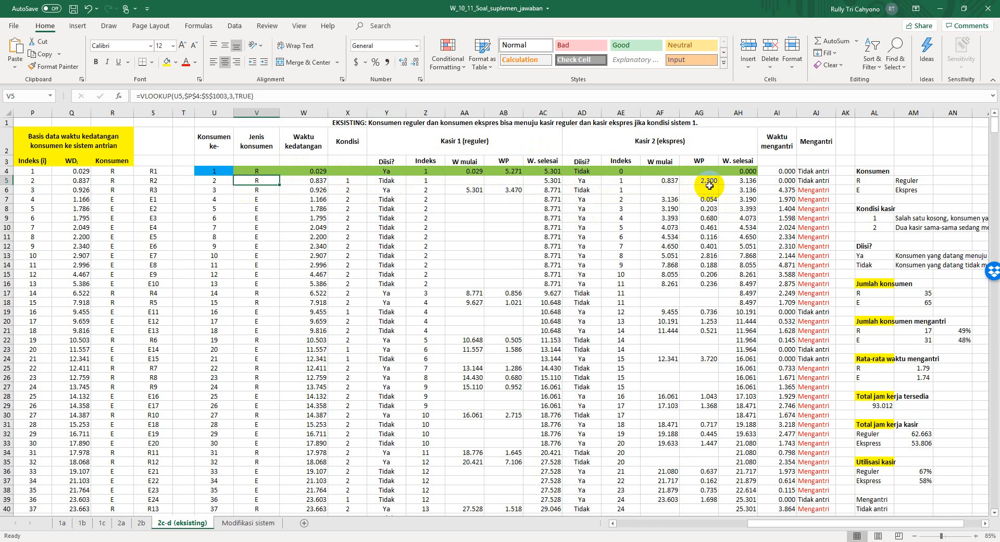
Inspect the third consumer's Kondisi in X6, consumer type in V6, and Kasir 2 Indeks and Diisi? formulas in AE6 and AD6.
{"action": "left_click", "coordinate": [347, 191]}
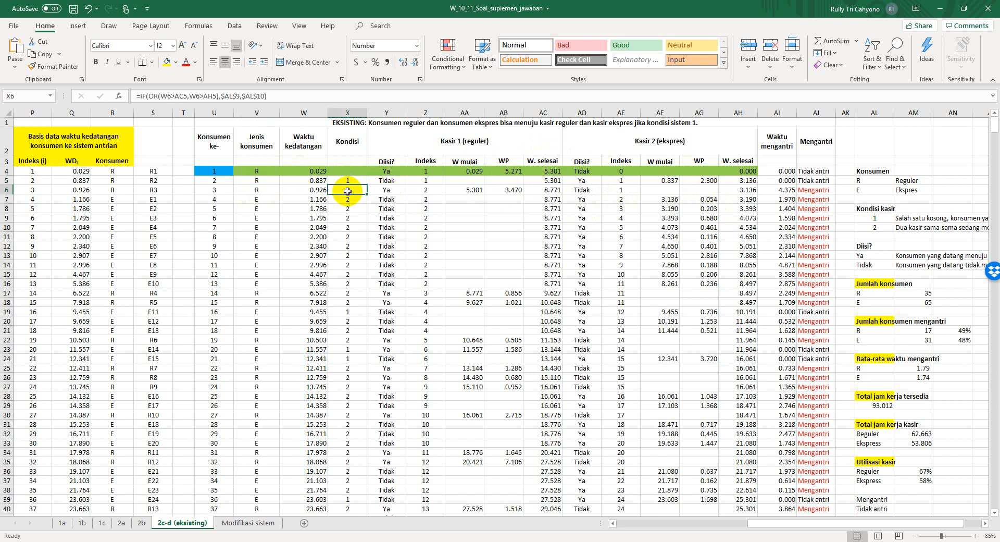
{"action": "left_click", "coordinate": [258, 190]}
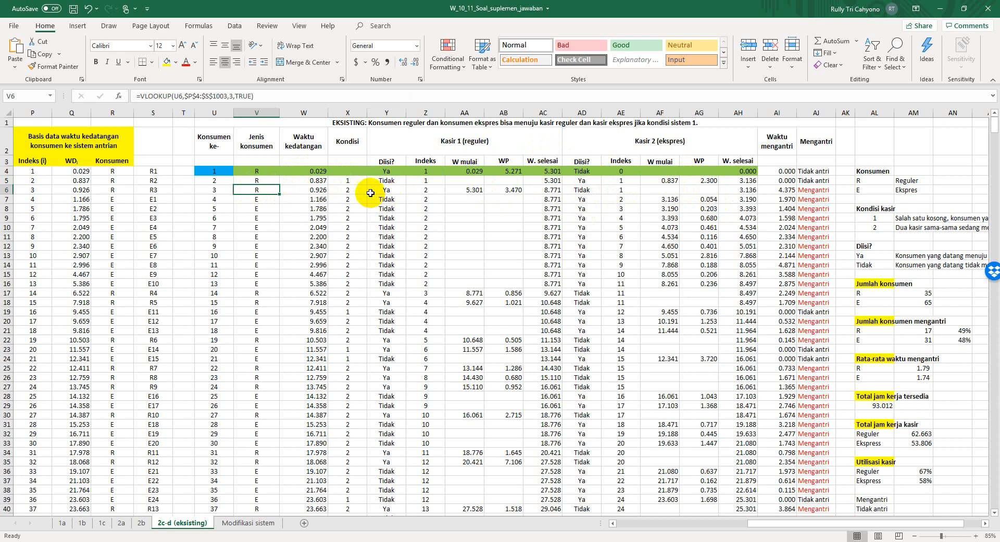
{"action": "left_click", "coordinate": [625, 191]}
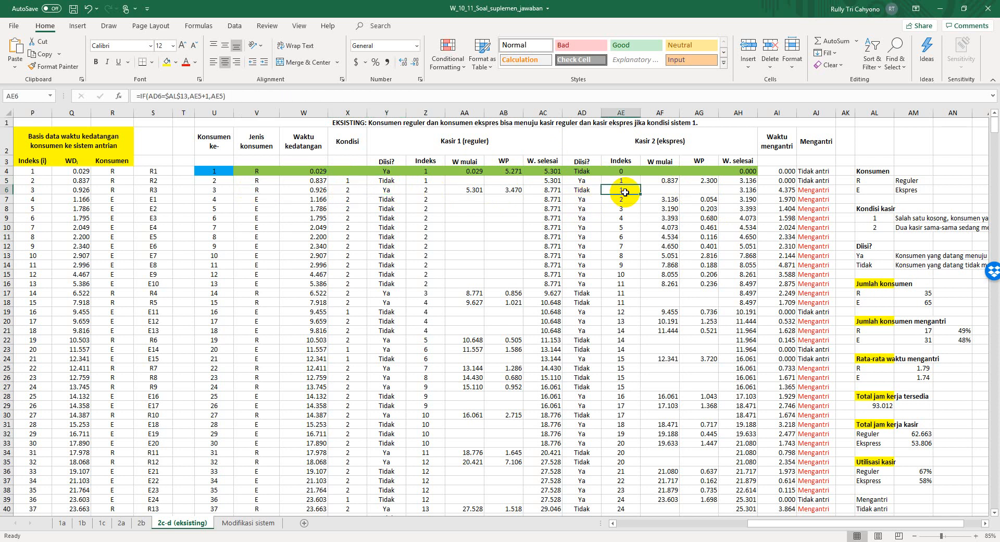
{"action": "left_click", "coordinate": [582, 191]}
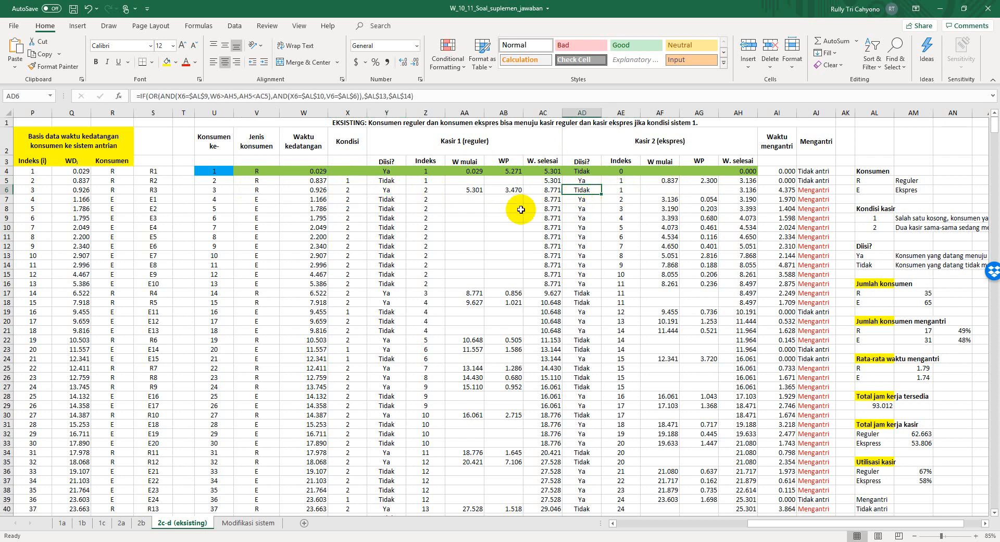
Compare the Kasir 1 Indeks formulas in Z5 and Z6 and trace Z6's references, leaving the formula unedited.
{"action": "left_click", "coordinate": [432, 180]}
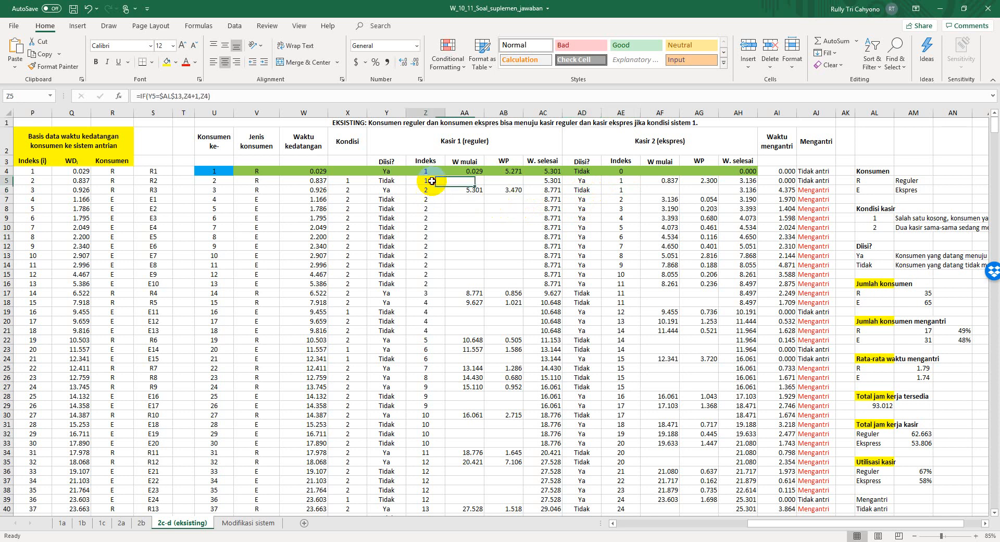
{"action": "left_click", "coordinate": [428, 190]}
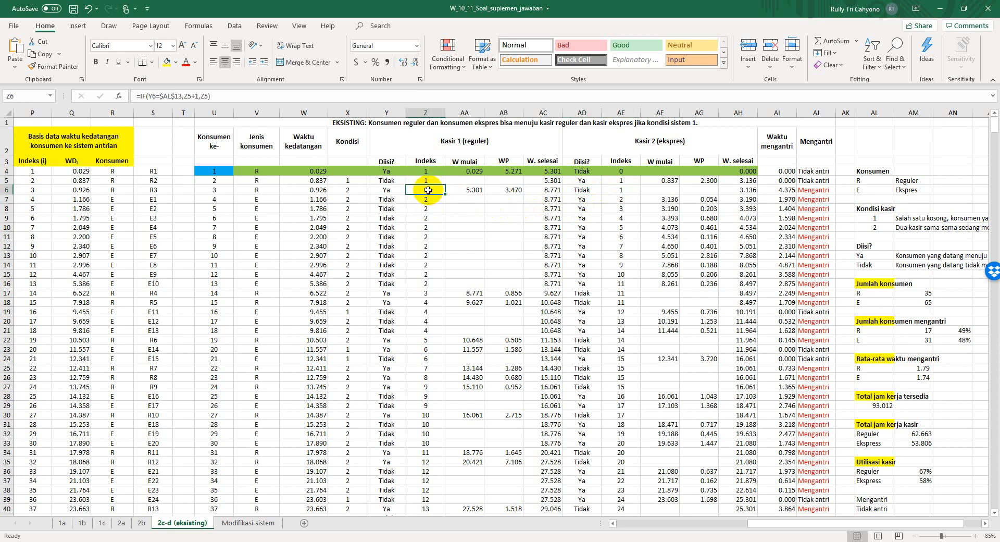
{"action": "left_click", "coordinate": [229, 96]}
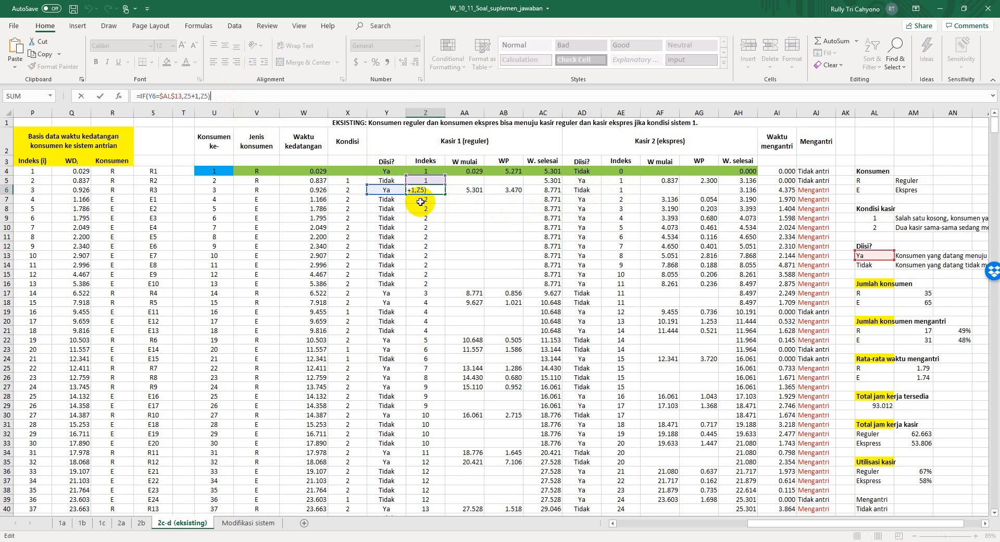
{"action": "key", "text": "Escape"}
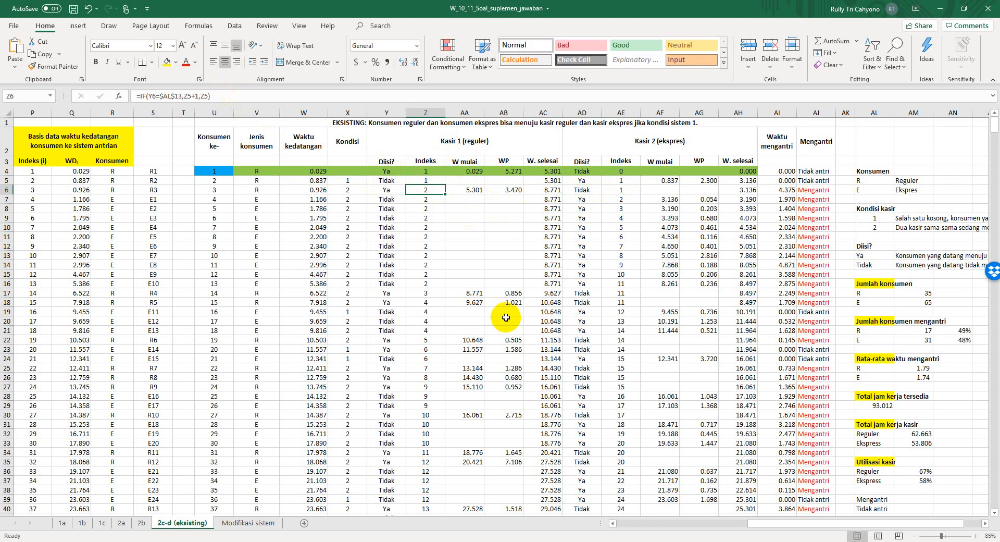
Check the final Indeks values in row 103, trace the regular-consumer count formula in AM17 unedited, and view the Kasir 2 Indeks formula in AE14.
{"action": "scroll", "coordinate": [506, 317], "scroll_direction": "down", "scroll_amount": 9}
{"action": "scroll", "coordinate": [505, 317], "scroll_direction": "down", "scroll_amount": 16}
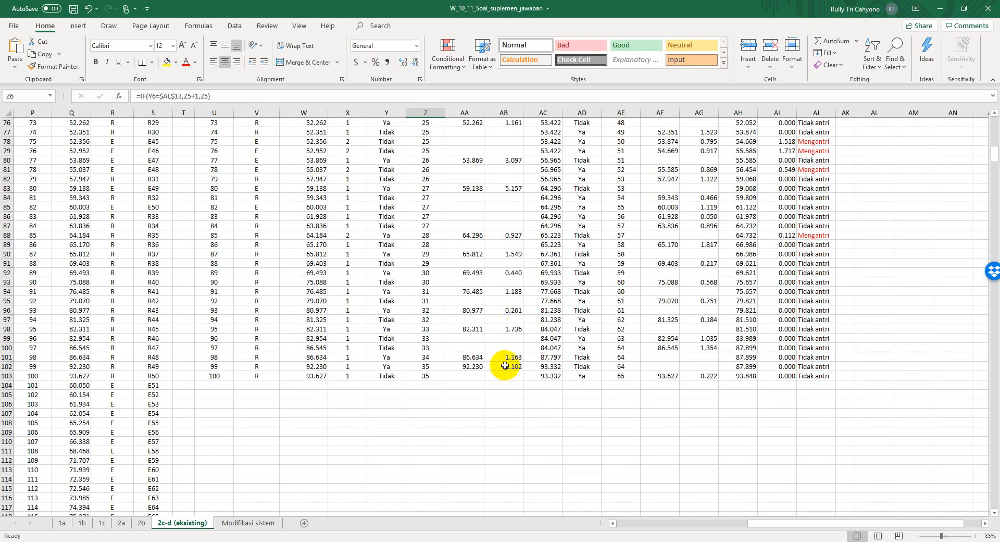
{"action": "scroll", "coordinate": [437, 366], "scroll_direction": "up", "scroll_amount": 20}
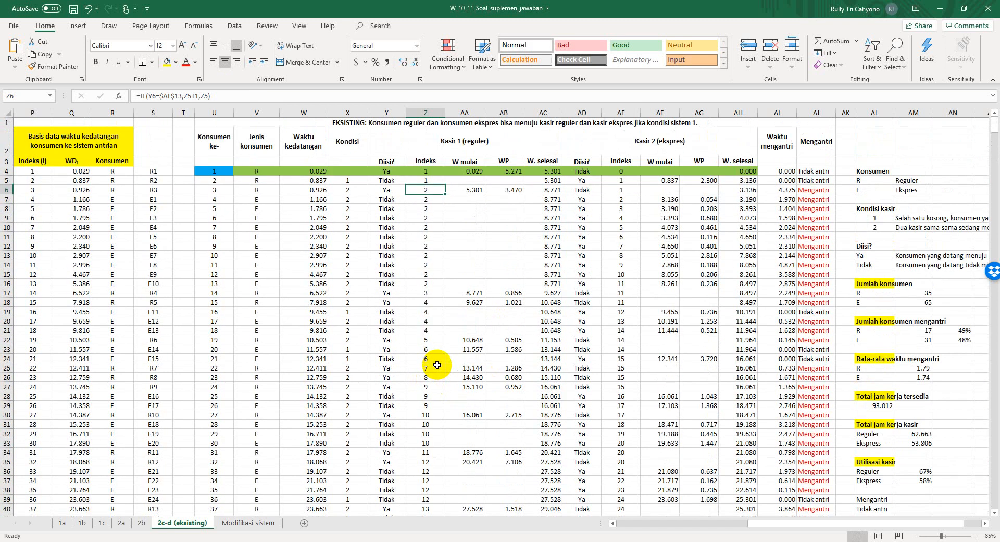
{"action": "left_click", "coordinate": [912, 293]}
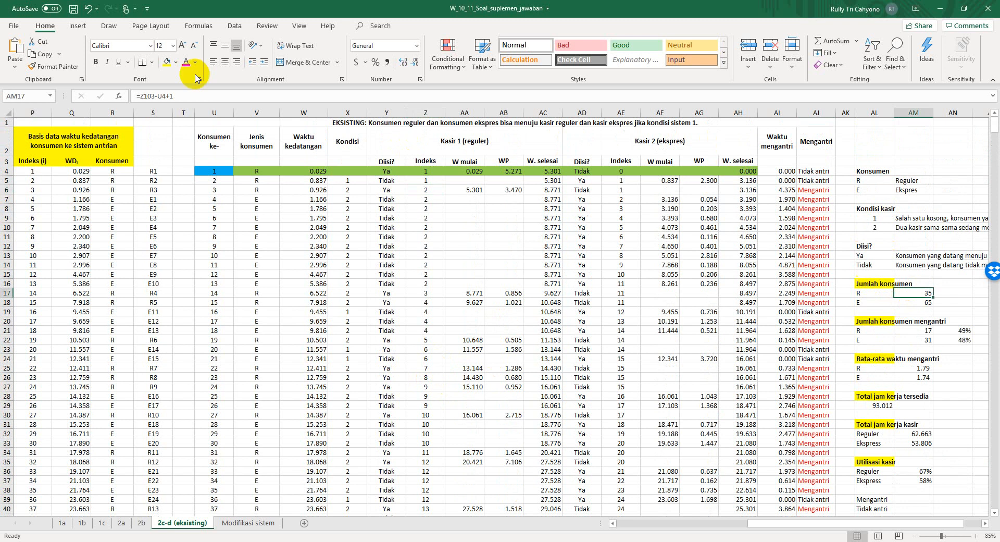
{"action": "left_click", "coordinate": [194, 96]}
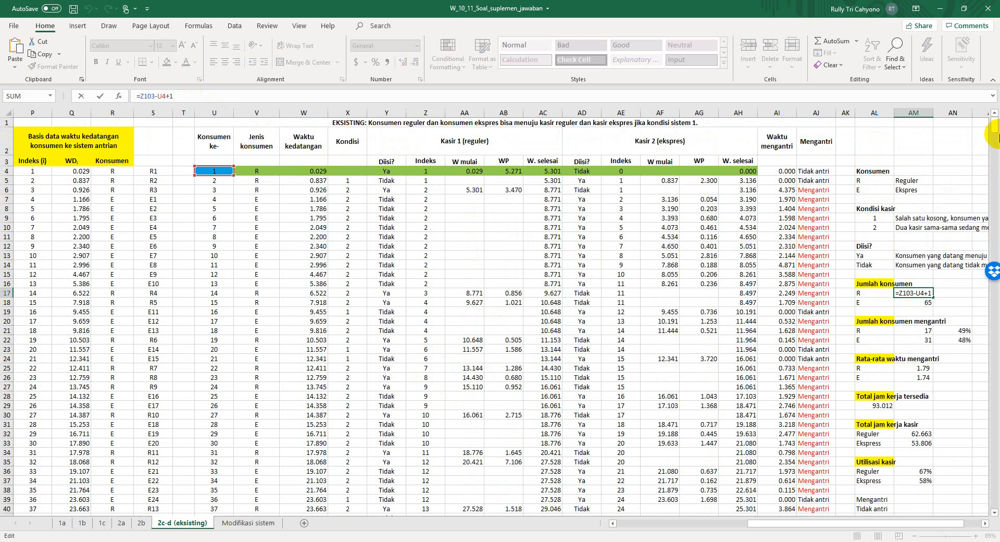
{"action": "left_click_drag", "start_coordinate": [996, 137], "coordinate": [996, 77]}
{"action": "key", "text": "Escape"}
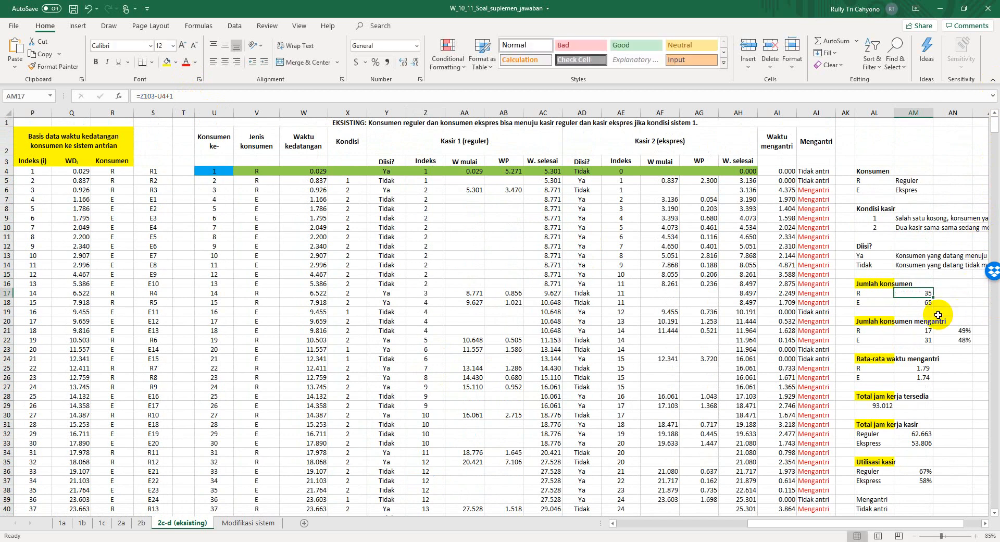
{"action": "left_click", "coordinate": [871, 295]}
{"action": "left_click", "coordinate": [621, 264]}
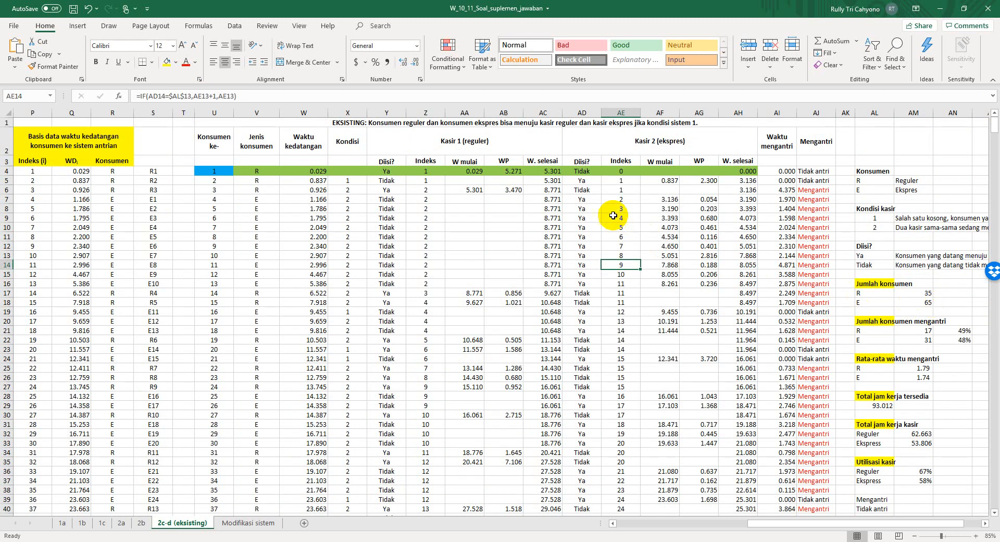
Compare the Kasir 1 W mulai formulas in AA5 and AA6 with the Kondisi in X5, and trace AA6's references without editing.
{"action": "left_click", "coordinate": [466, 180]}
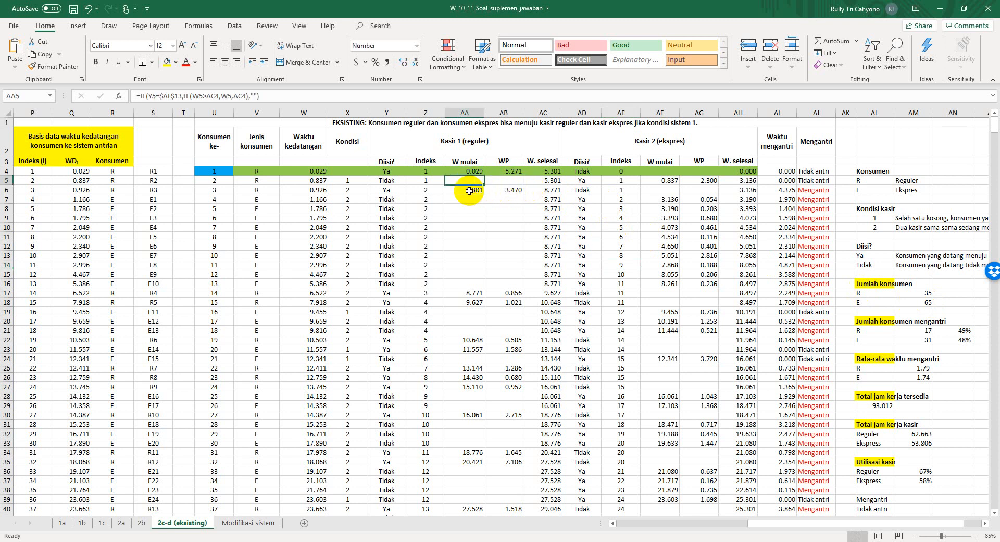
{"action": "left_click", "coordinate": [347, 181]}
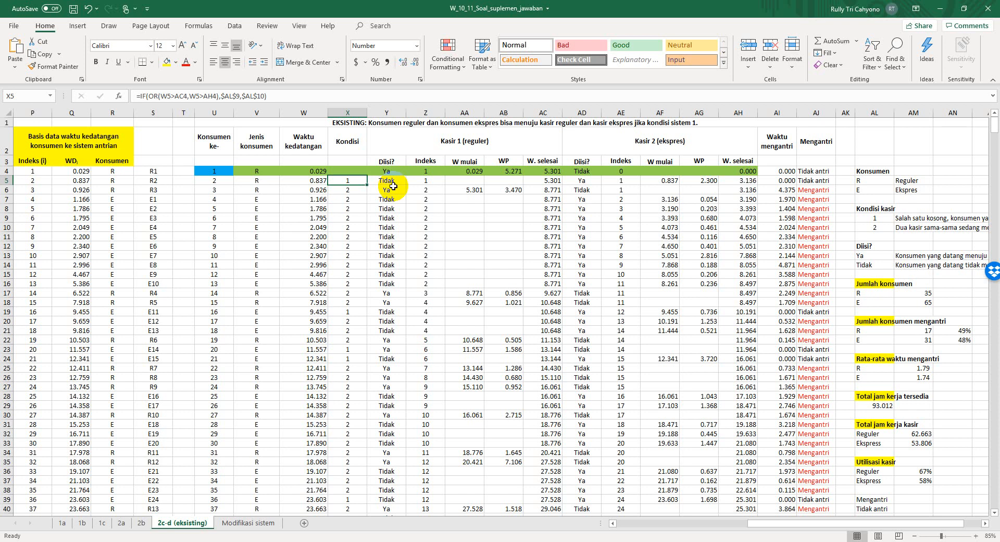
{"action": "left_click", "coordinate": [460, 190]}
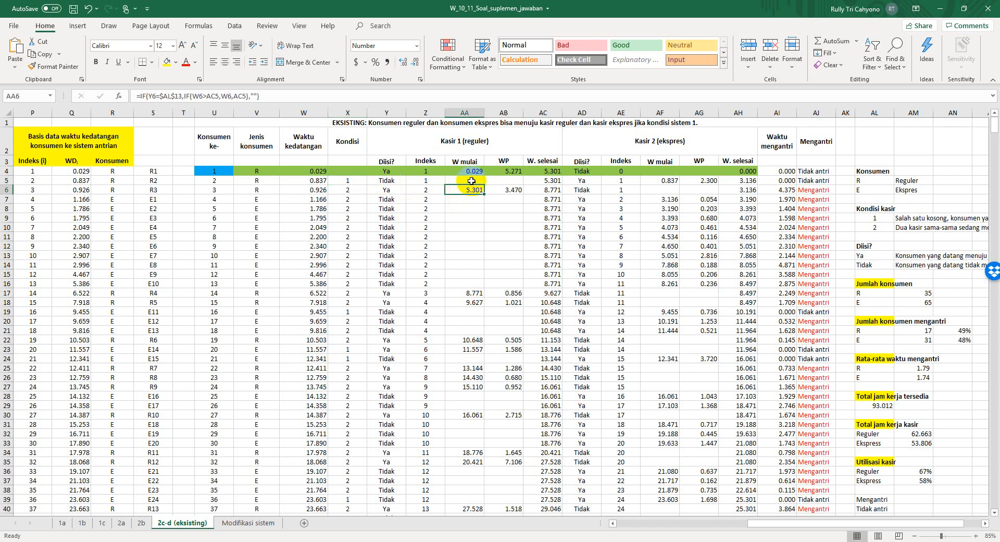
{"action": "left_click", "coordinate": [472, 180]}
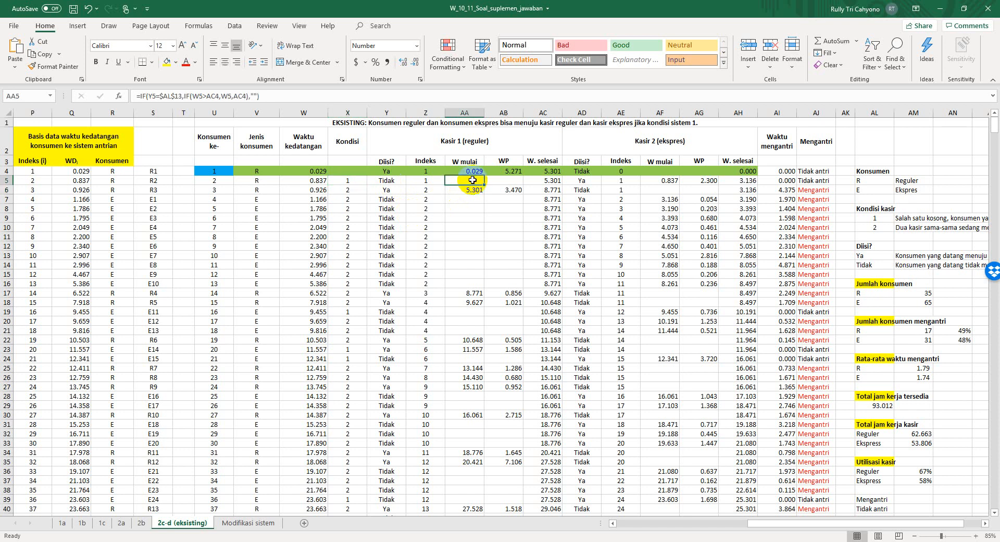
{"action": "left_click", "coordinate": [455, 193]}
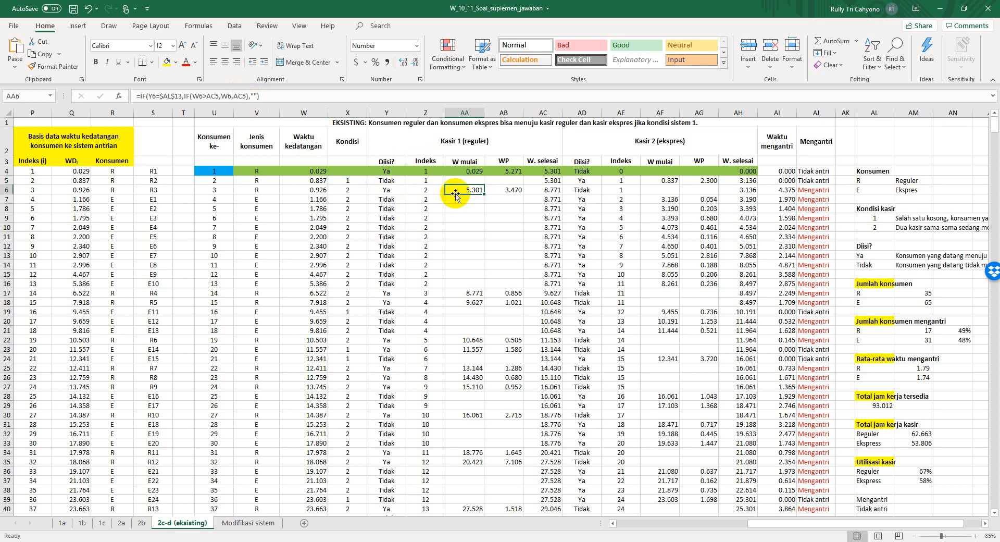
{"action": "left_click", "coordinate": [289, 96]}
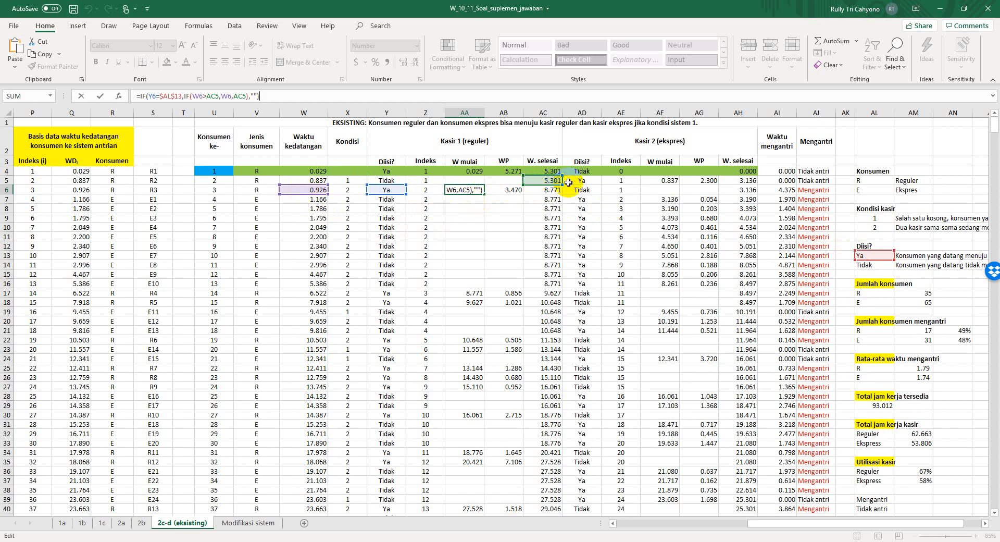
{"action": "key", "text": "Escape"}
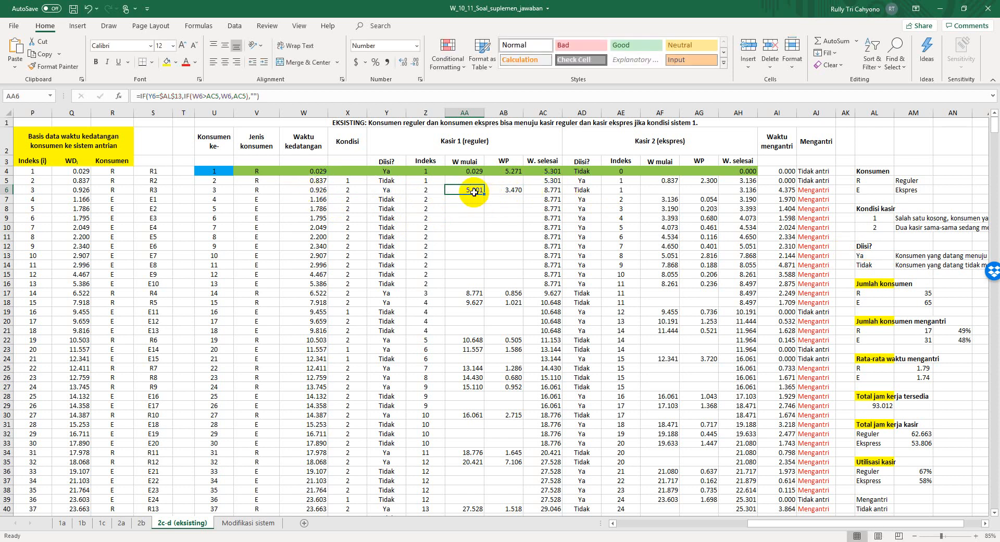
Trace the WP formula in AB6 to its lookup table $D$4:$N$503, keeping the formula unedited.
{"action": "left_click", "coordinate": [508, 191]}
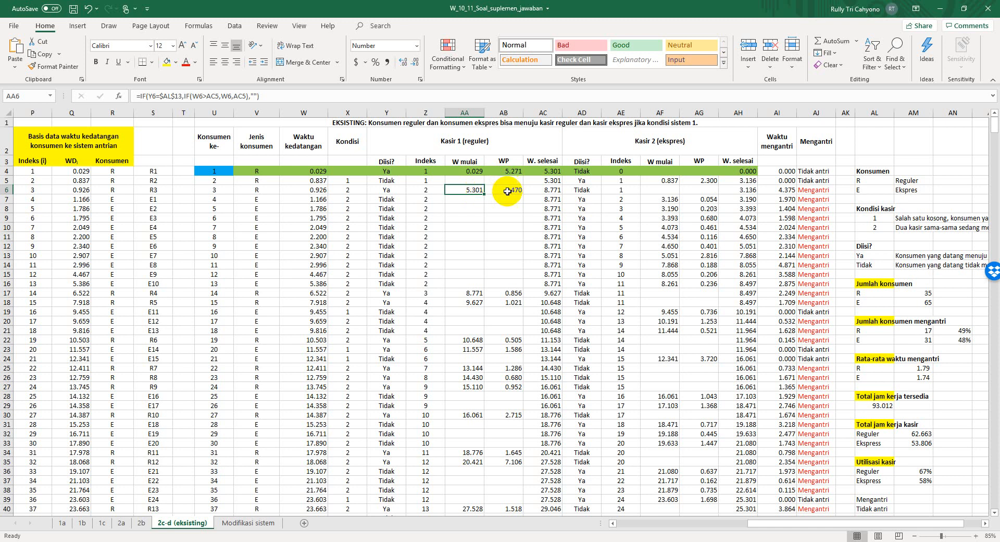
{"action": "left_click", "coordinate": [343, 97]}
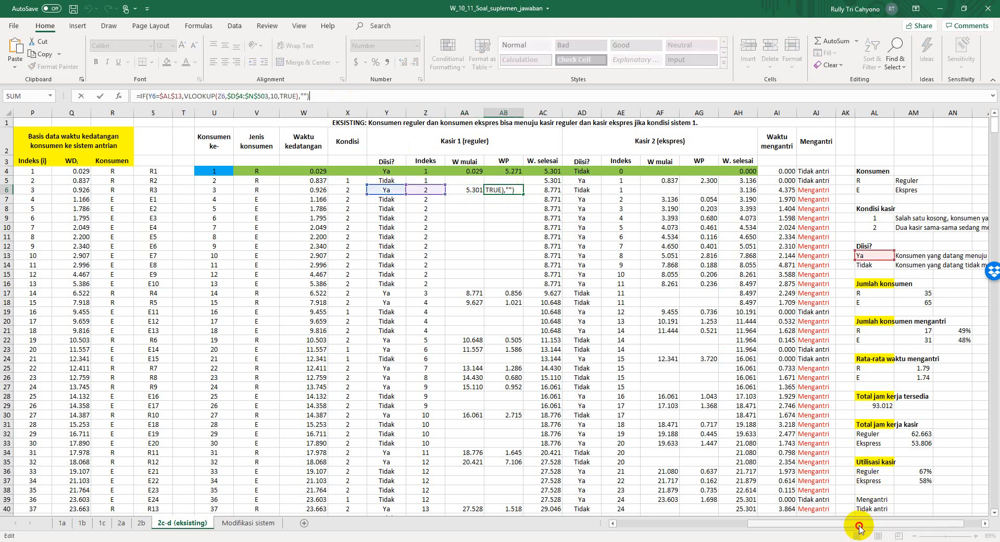
{"action": "left_click_drag", "start_coordinate": [859, 529], "coordinate": [727, 528]}
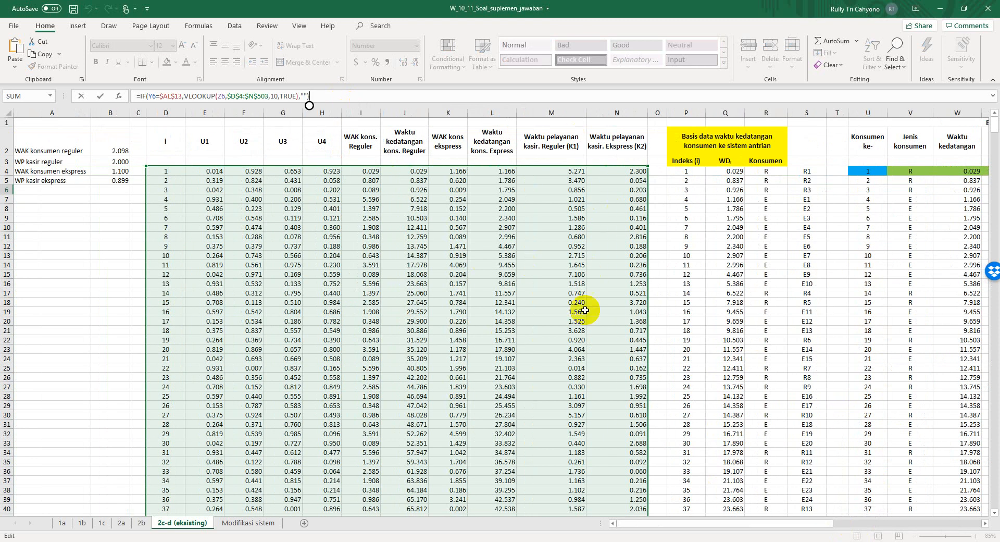
{"action": "left_click_drag", "start_coordinate": [815, 523], "coordinate": [970, 521]}
{"action": "key", "text": "ctrl+Return"}
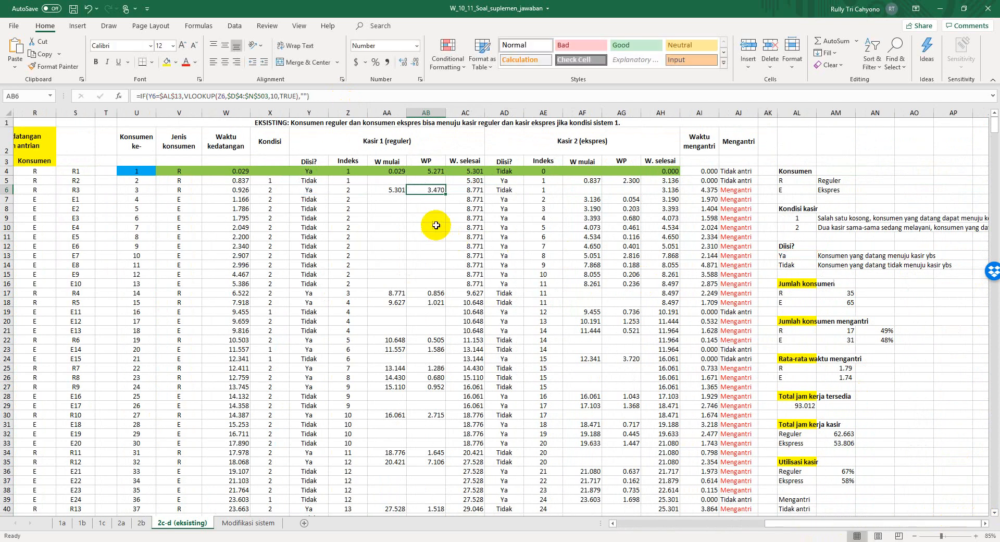
Trace the references of the Kasir 1 W. selesai formula in AC6, leaving it unedited.
{"action": "left_click", "coordinate": [469, 192]}
{"action": "left_click", "coordinate": [278, 98]}
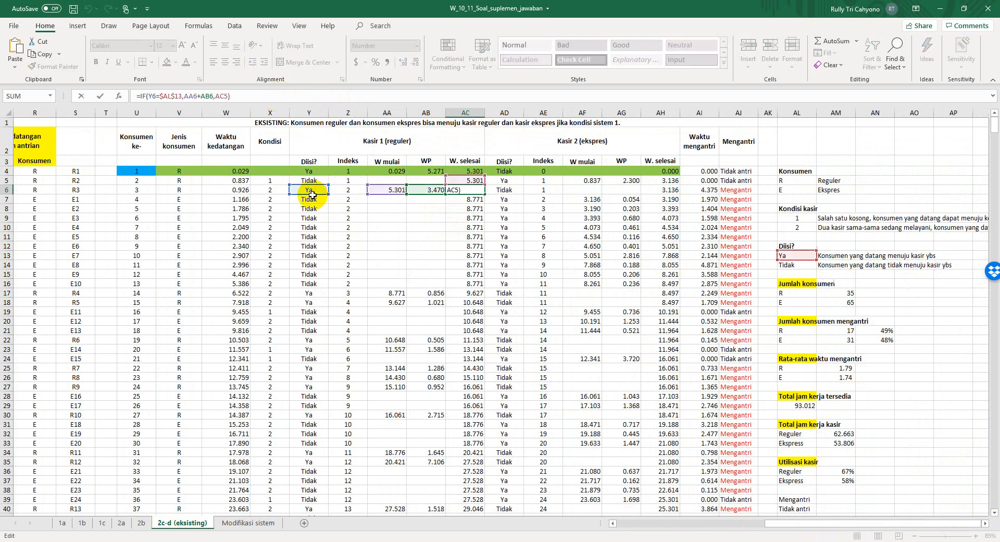
{"action": "key", "text": "Escape"}
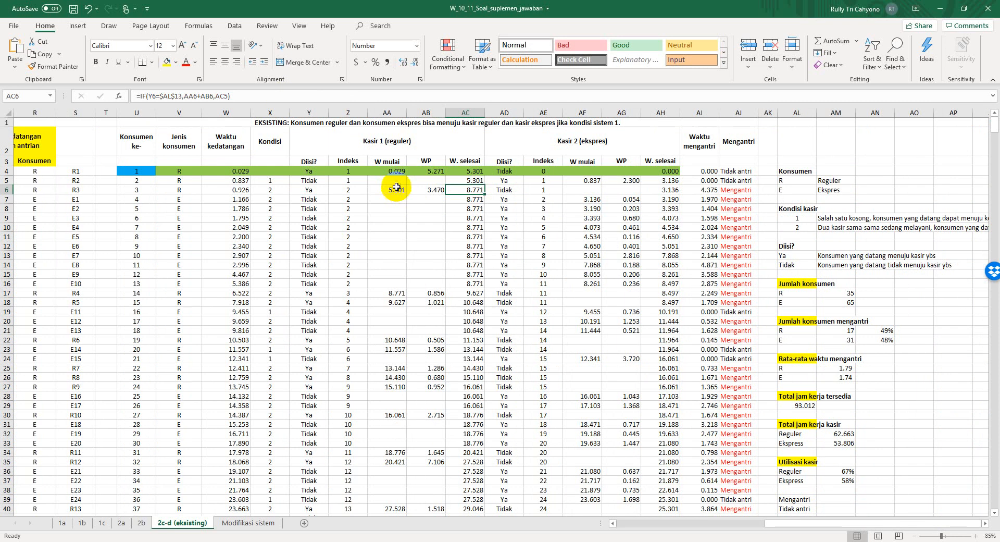
Trace the Kasir 1 W mulai formula in AA5 without editing, and compare the W. selesai formulas in AC8 and AC6.
{"action": "left_click", "coordinate": [391, 180]}
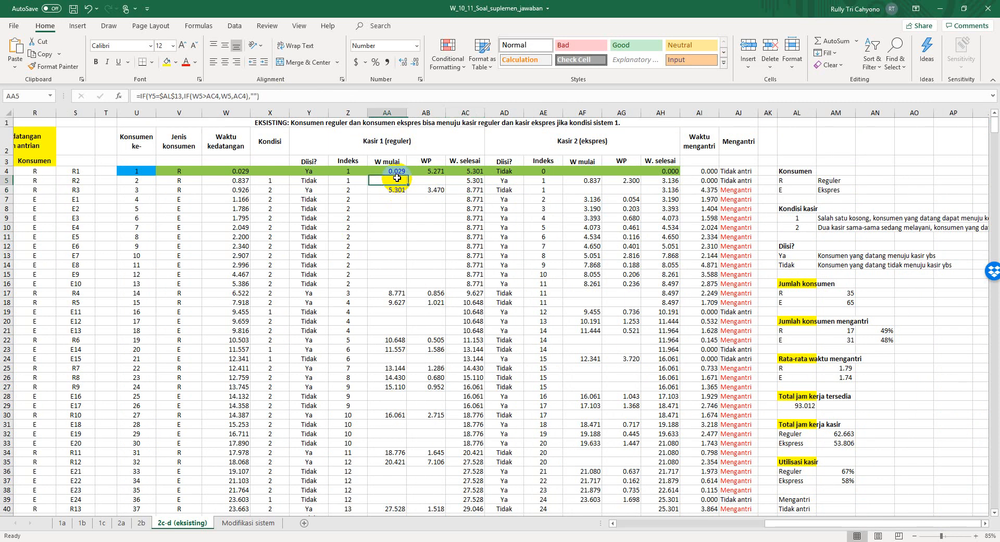
{"action": "left_click", "coordinate": [309, 96]}
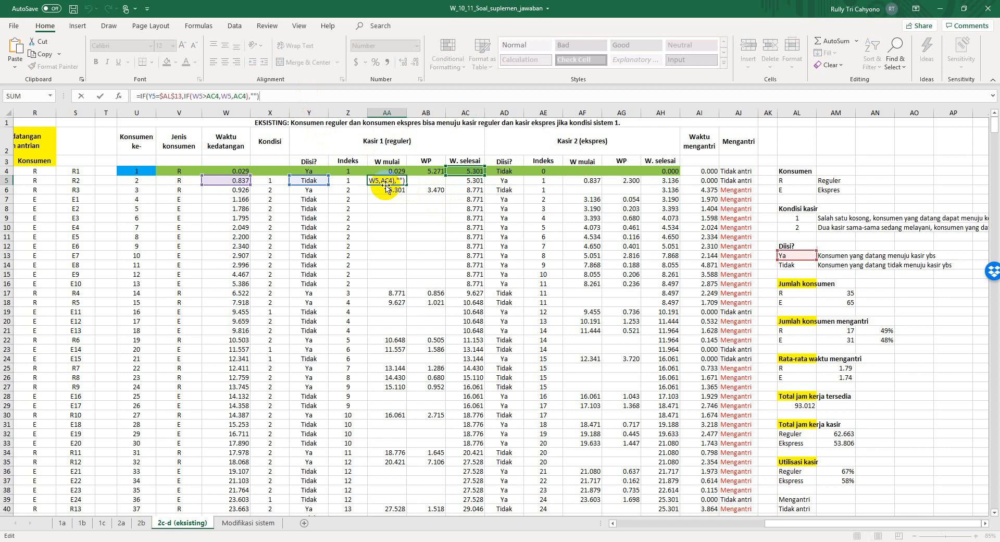
{"action": "key", "text": "Escape"}
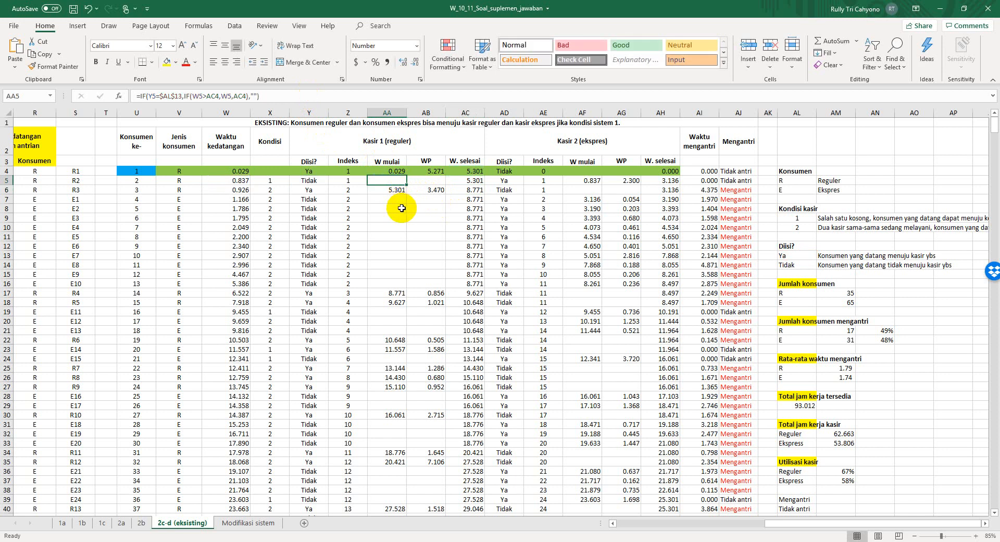
{"action": "left_click", "coordinate": [474, 210]}
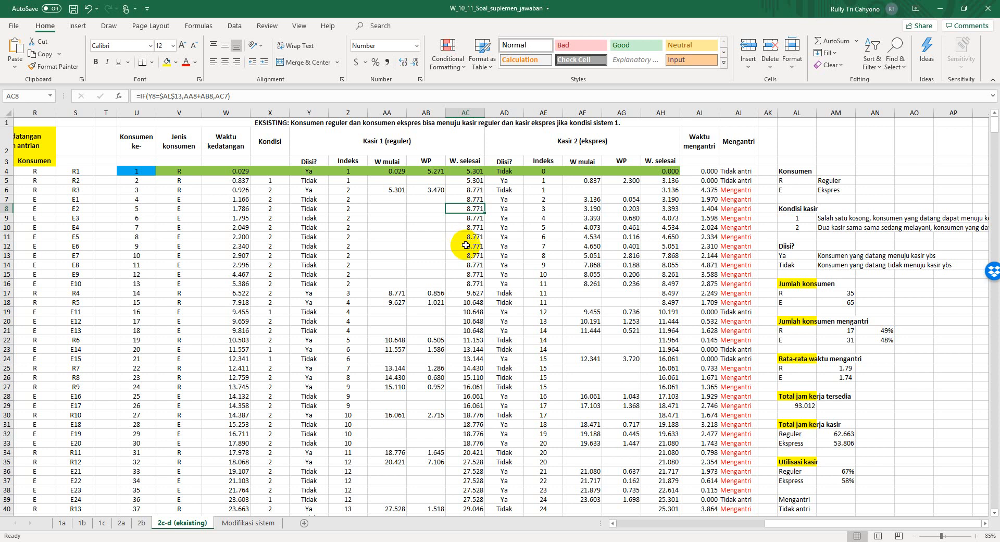
{"action": "left_click", "coordinate": [477, 189]}
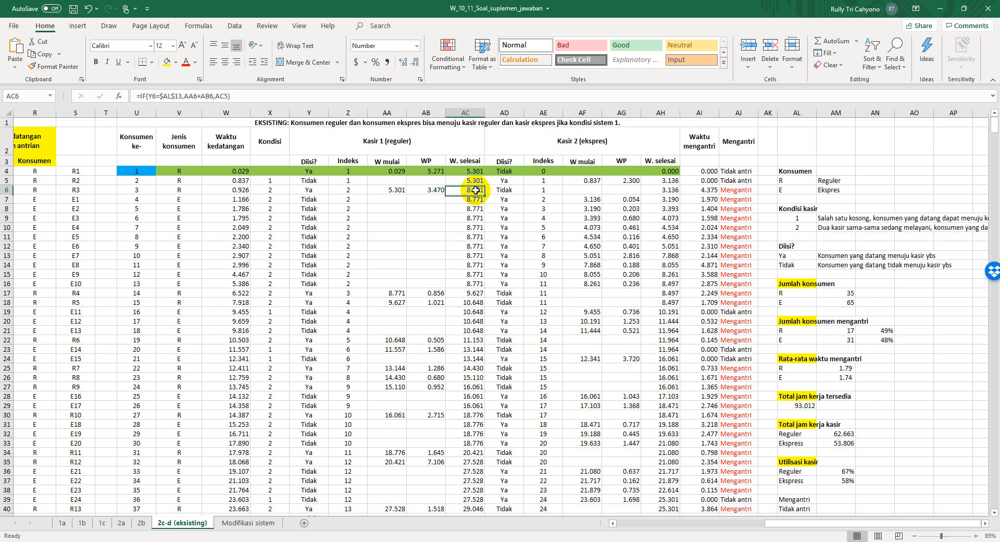
Trace the references of the Kasir 1 W. selesai formula in AC5, leaving it unedited.
{"action": "left_click", "coordinate": [478, 179]}
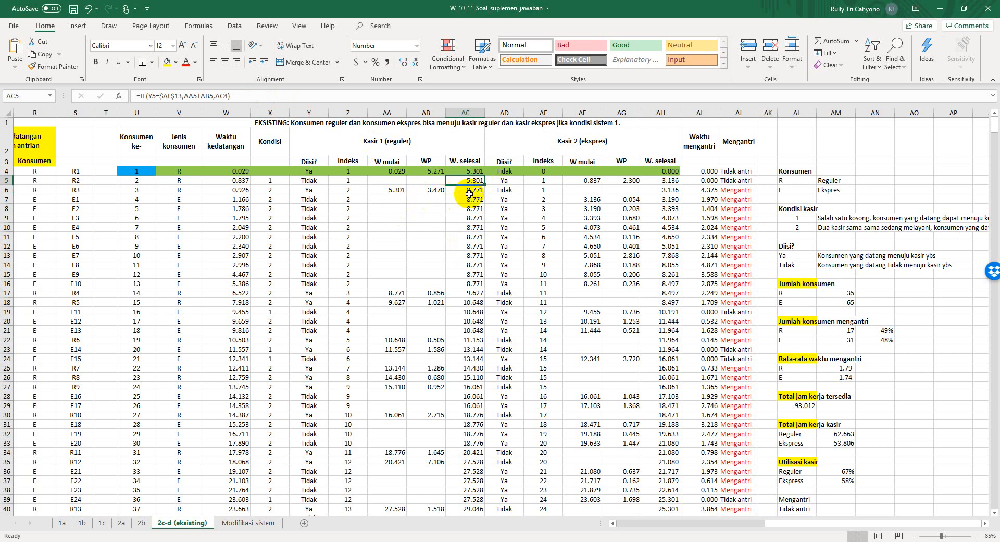
{"action": "left_click", "coordinate": [247, 96]}
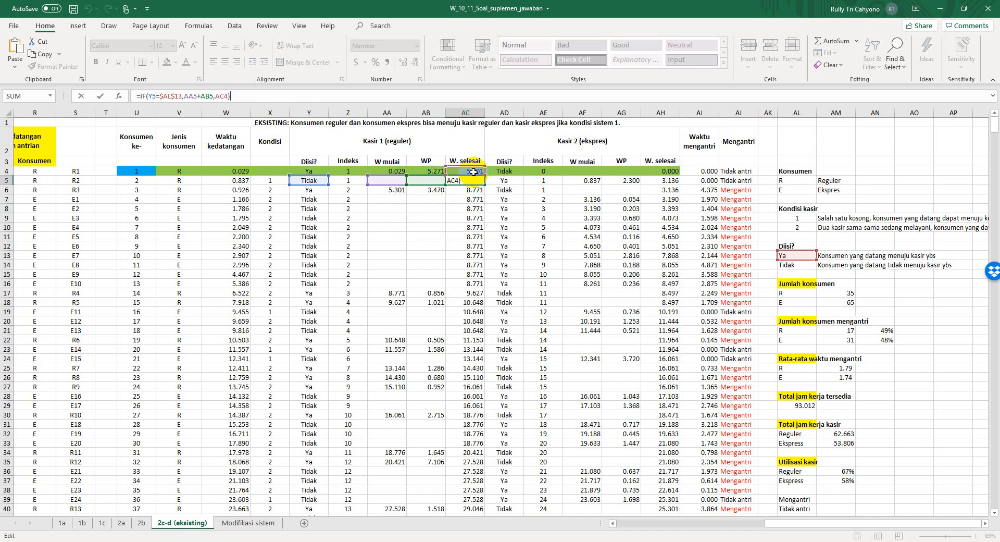
{"action": "key", "text": "ctrl+Return"}
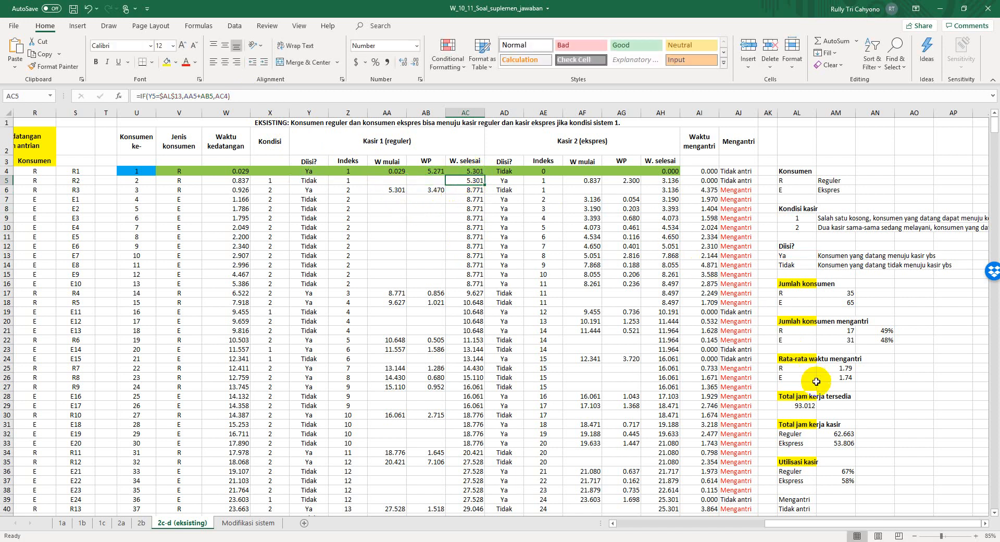
Inspect the Mengantri status formulas in column AJ, including the one in AJ20.
{"action": "left_click", "coordinate": [985, 523]}
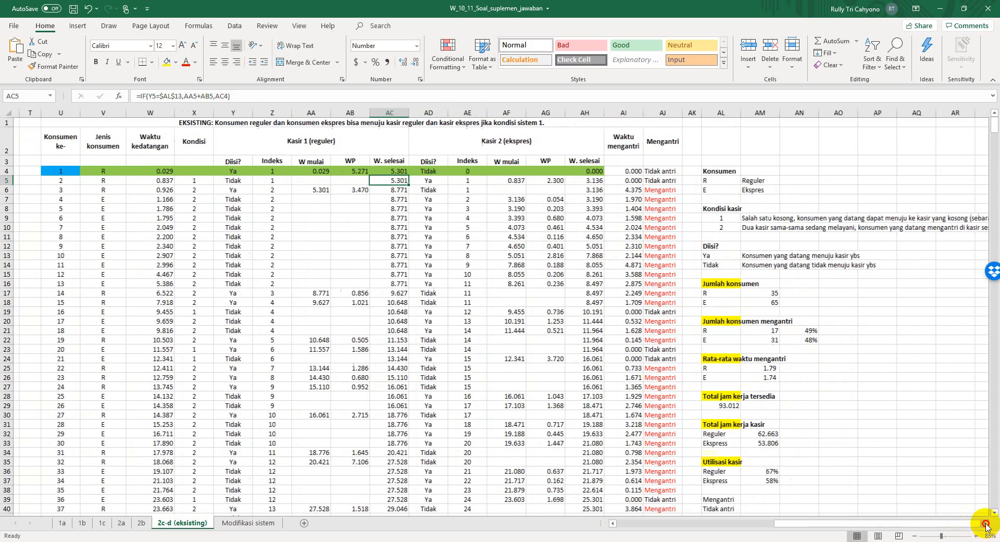
{"action": "left_click", "coordinate": [985, 523]}
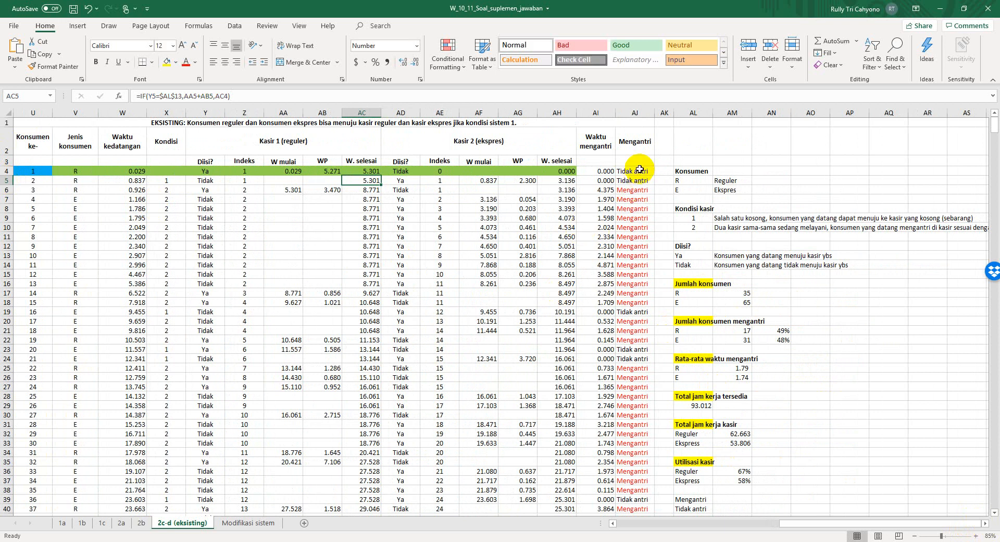
{"action": "left_click", "coordinate": [635, 209]}
{"action": "left_click", "coordinate": [632, 321]}
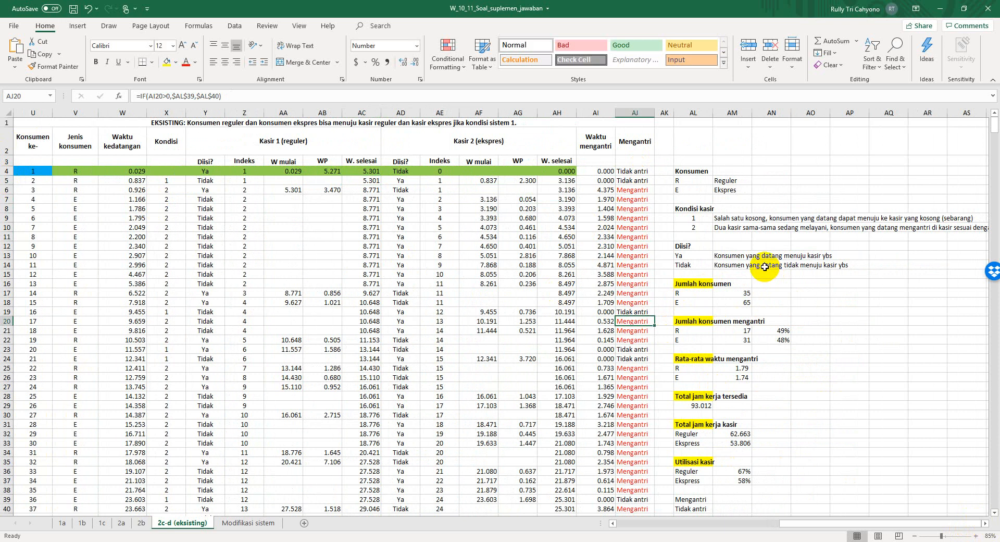
Review the summary formulas for customer counts, queued customers, average waiting time, total available hours and cashier utilisation in columns AL and AM.
{"action": "left_click", "coordinate": [697, 300]}
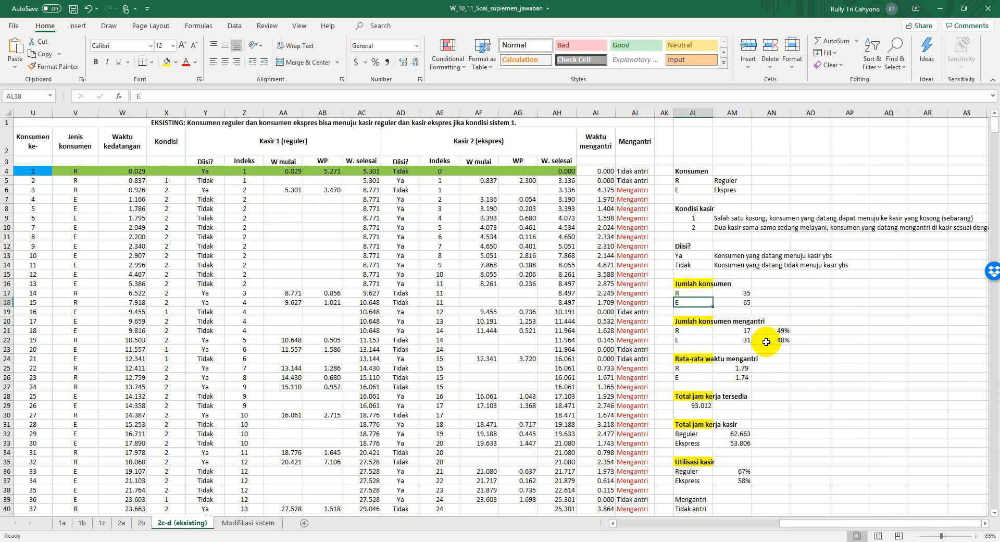
{"action": "scroll", "coordinate": [767, 342], "scroll_direction": "down", "scroll_amount": 3}
{"action": "left_click", "coordinate": [741, 236]}
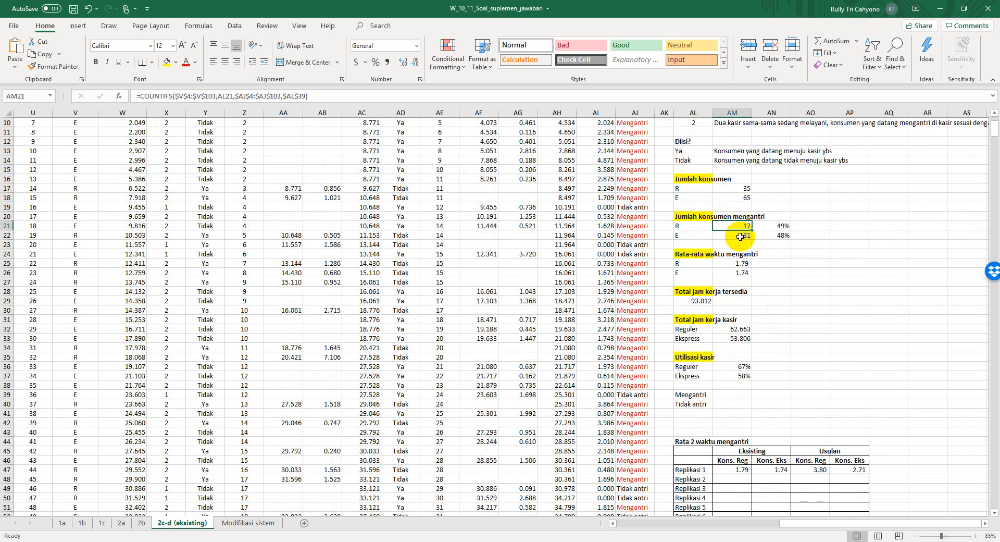
{"action": "left_click", "coordinate": [748, 265]}
{"action": "left_click", "coordinate": [705, 302]}
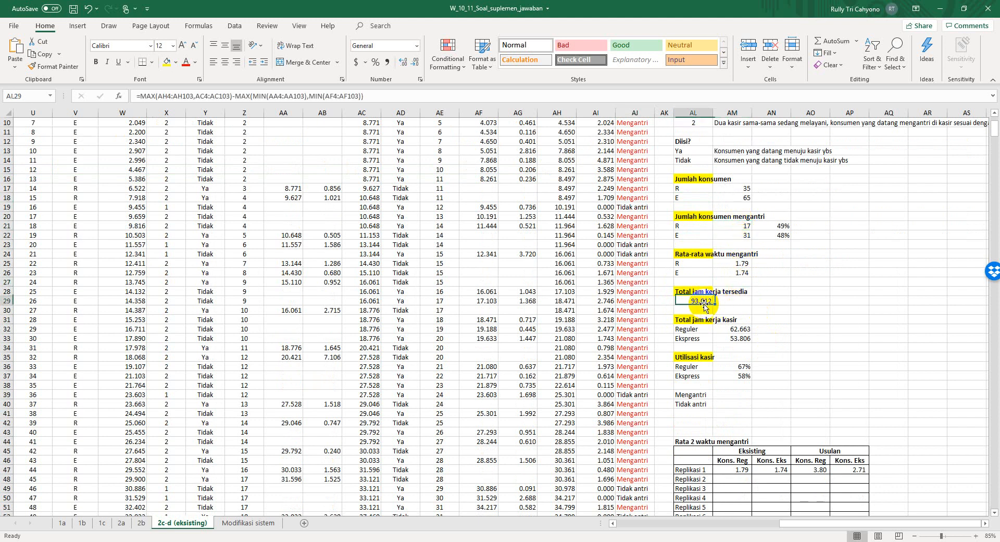
{"action": "left_click", "coordinate": [743, 367]}
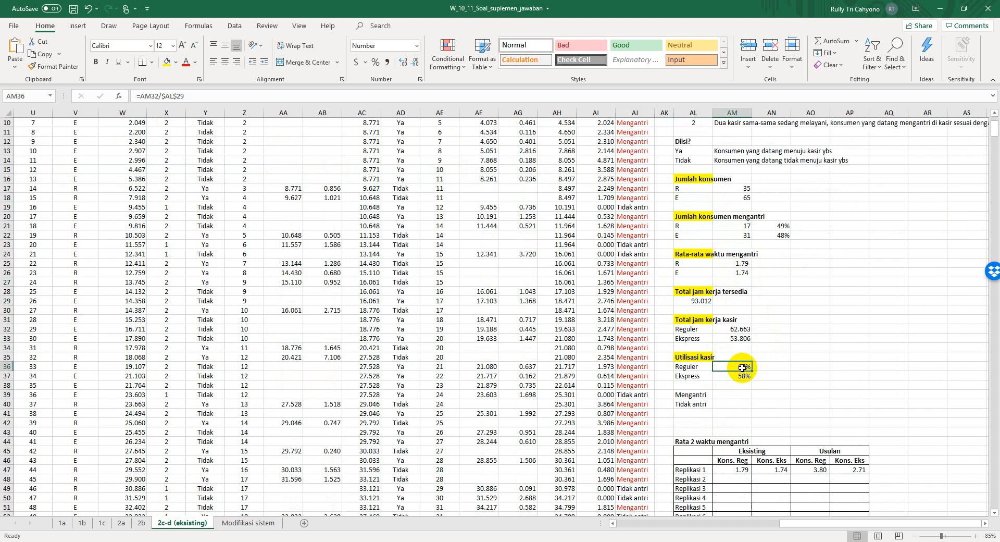
{"action": "left_click", "coordinate": [740, 359]}
Switch to the Modifikasi sistem sheet to view the modified queue simulation.
{"action": "scroll", "coordinate": [554, 299], "scroll_direction": "up", "scroll_amount": 3}
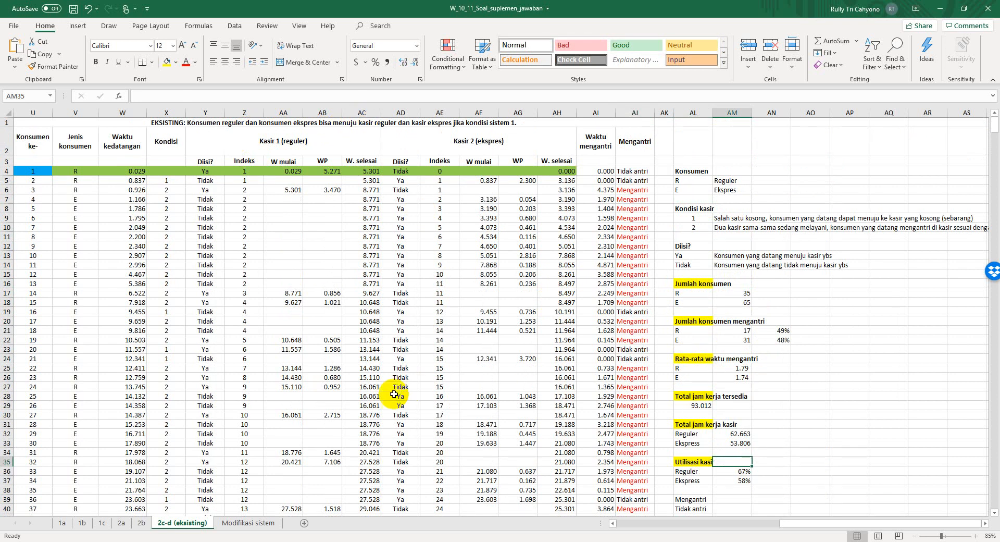
{"action": "left_click", "coordinate": [248, 522]}
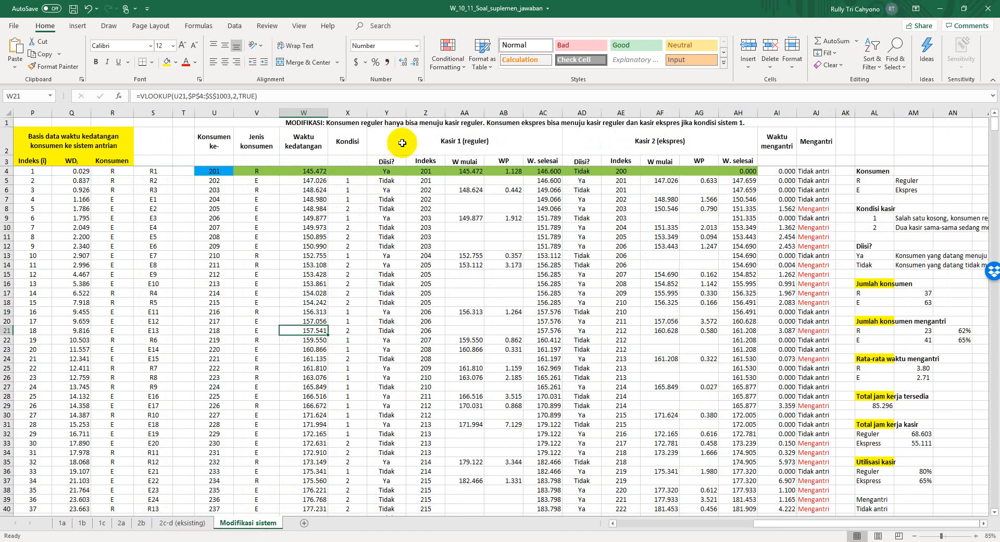